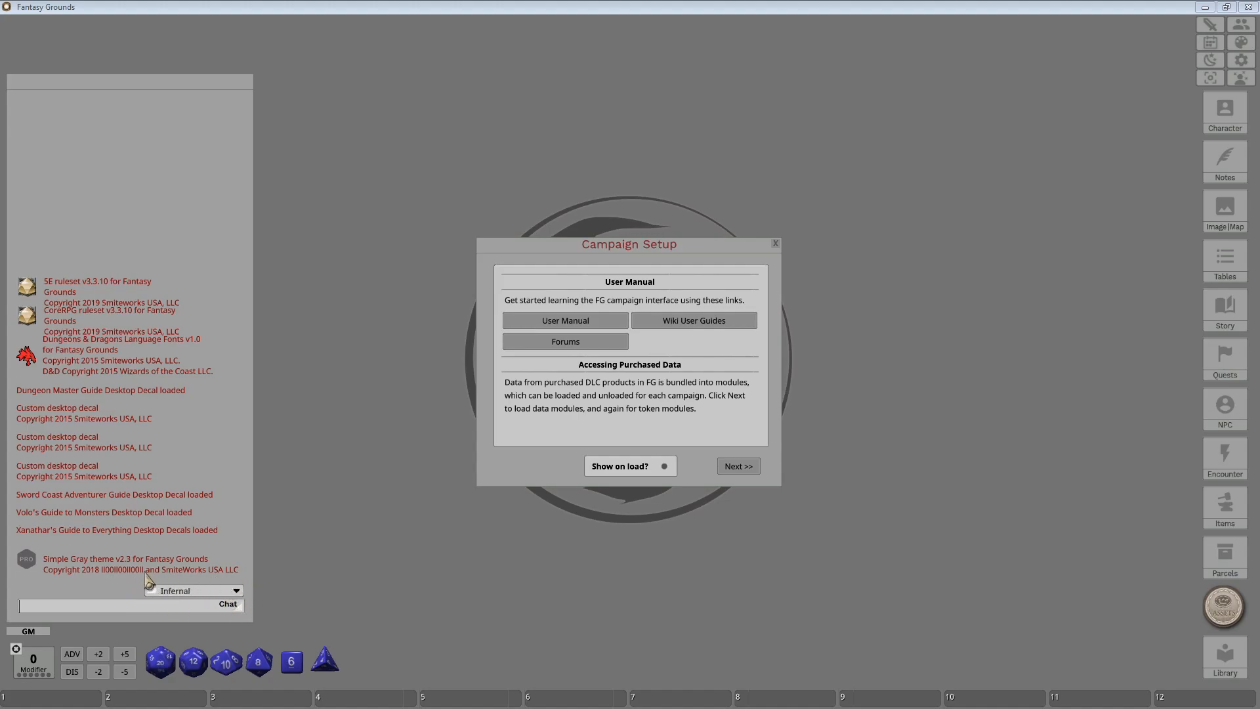
Send the chat message "There is an entrance here" in Infernal.
{"action": "left_click", "coordinate": [149, 611]}
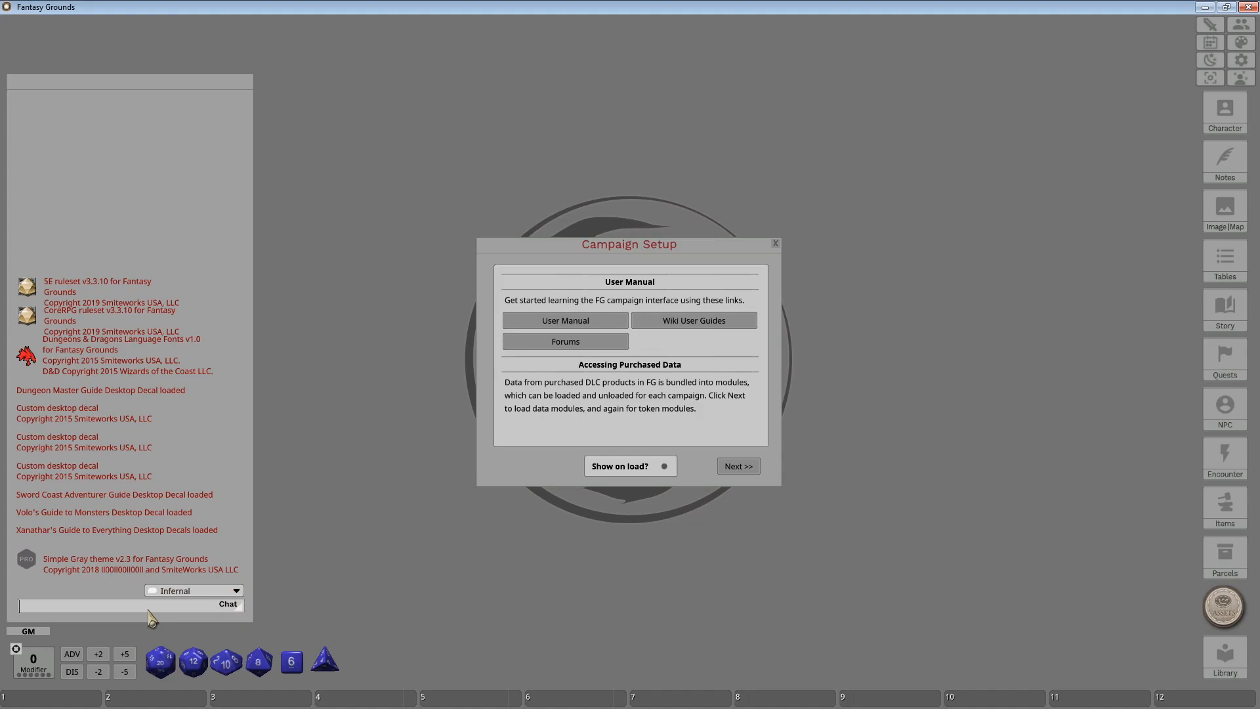
{"action": "key", "text": "shift"}
{"action": "type", "text": "There is an entrance here"}
{"action": "key", "text": "Return"}
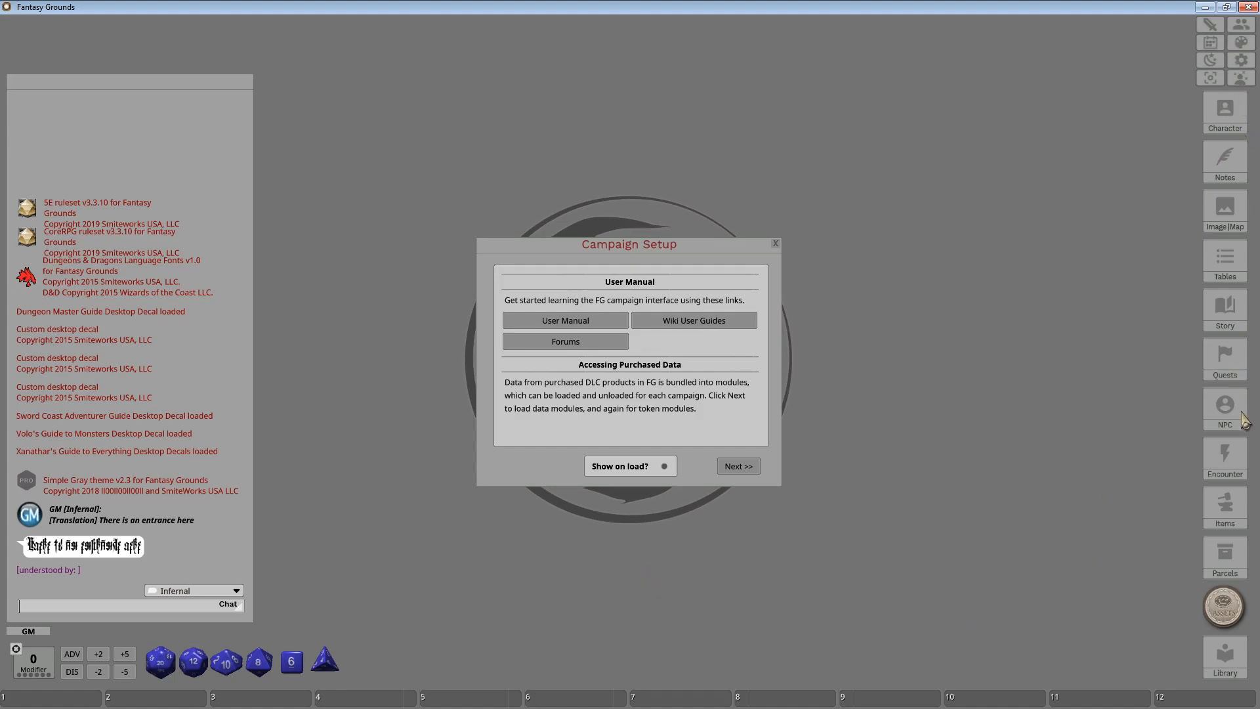
Check the campaign's Tables, Parcels and Quests lists for existing content, closing each list after viewing it.
{"action": "left_click", "coordinate": [1225, 263]}
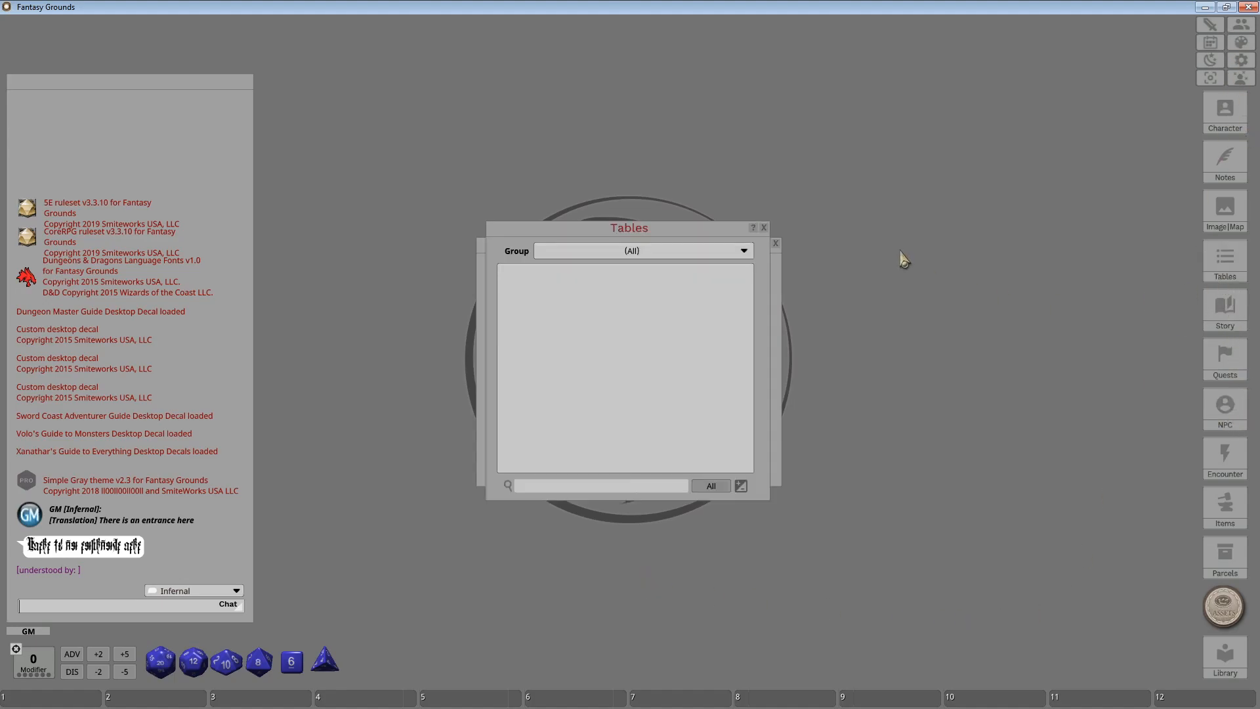
{"action": "left_click", "coordinate": [765, 228]}
{"action": "left_click", "coordinate": [1224, 566]}
{"action": "left_click", "coordinate": [765, 228]}
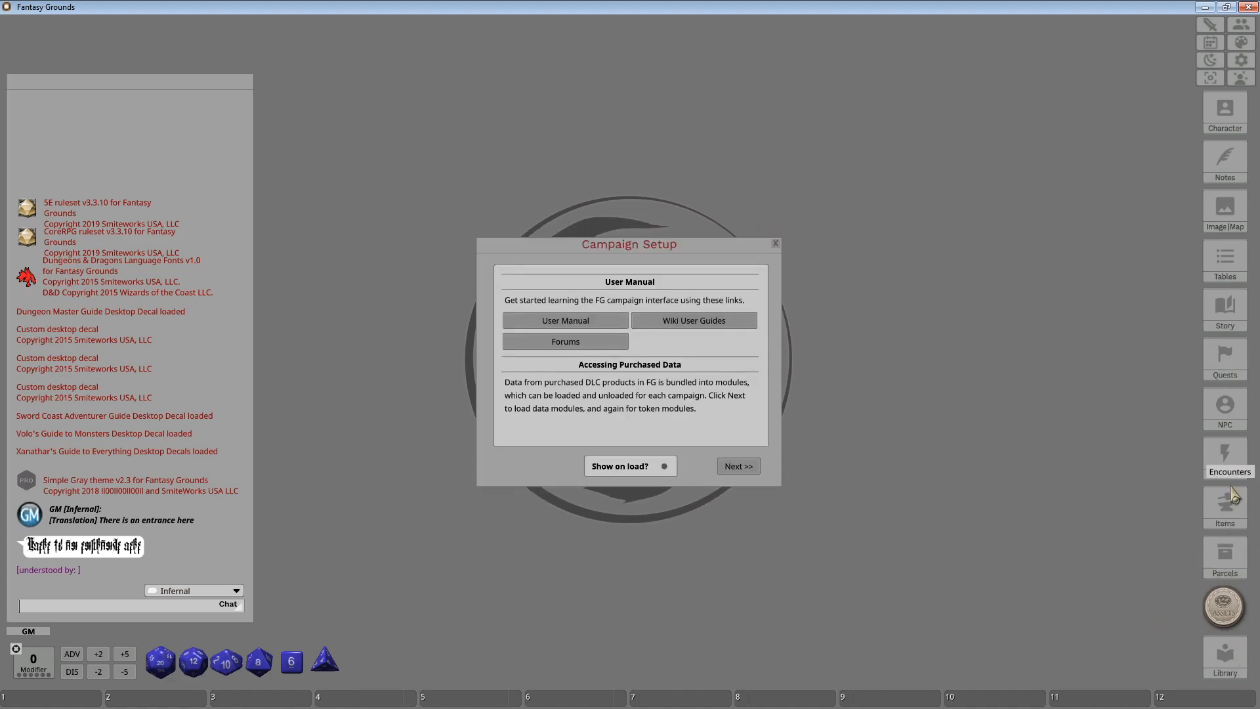
{"action": "left_click", "coordinate": [1225, 360]}
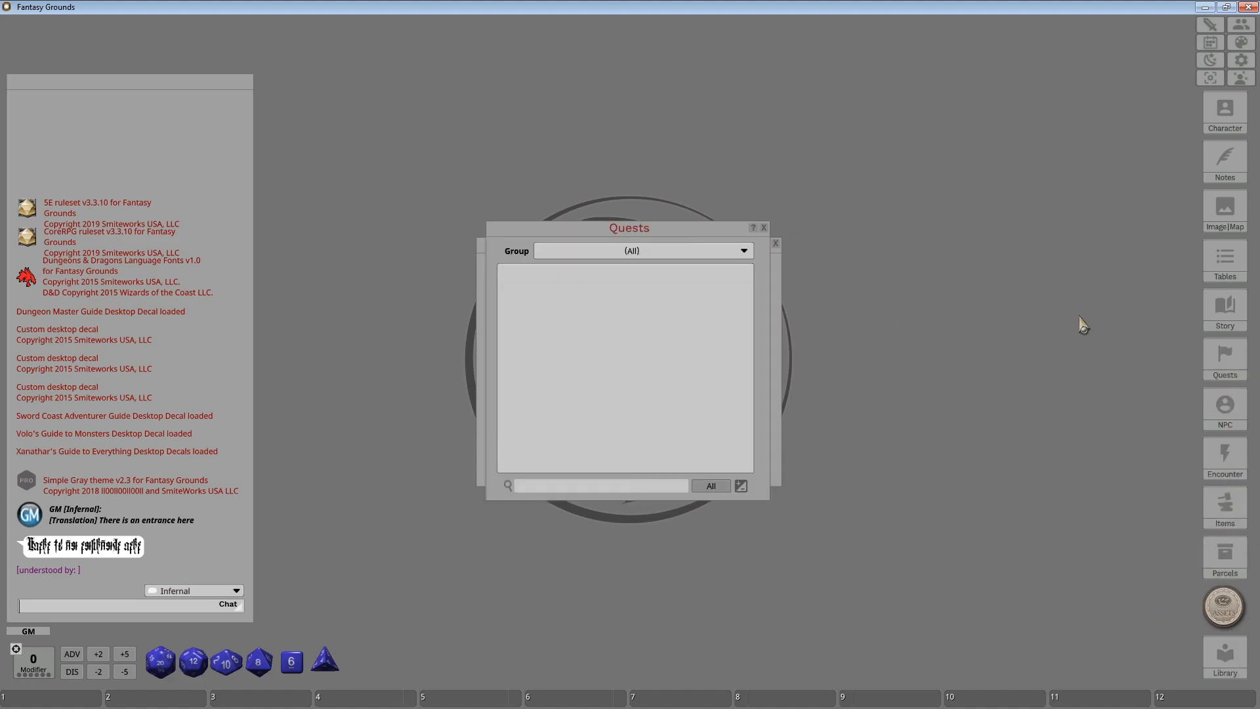
{"action": "left_click", "coordinate": [764, 228]}
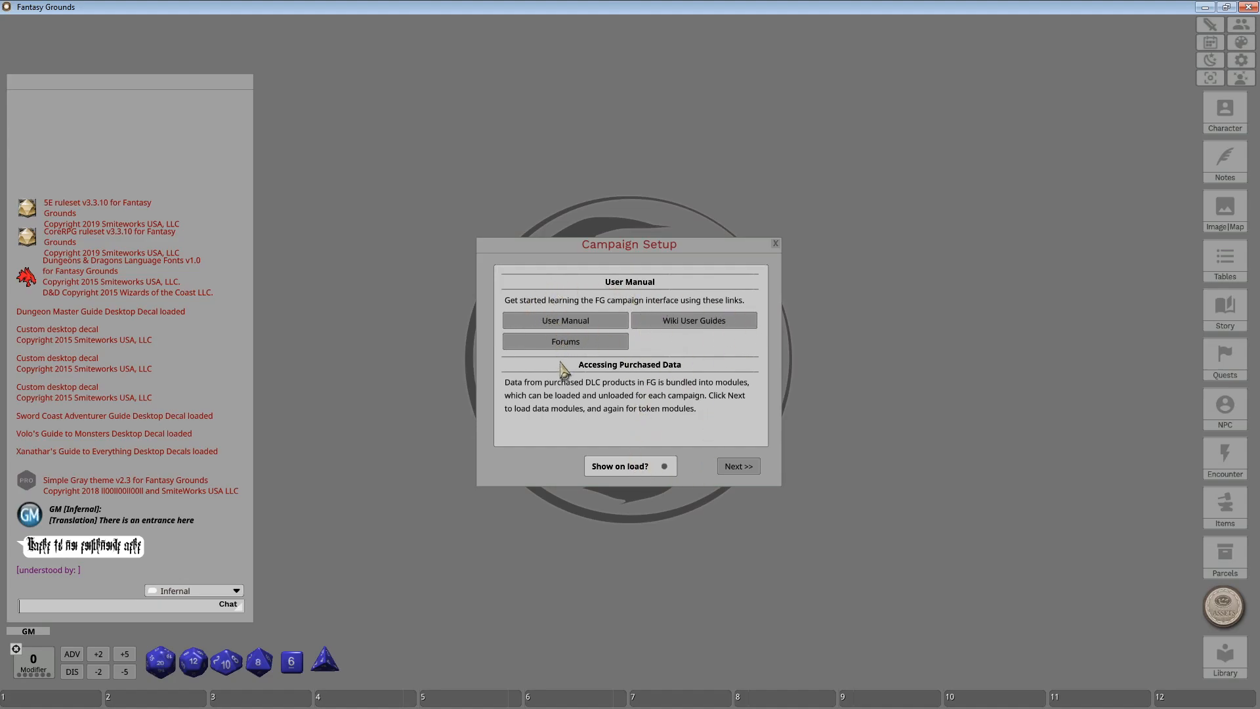
Open the data module list from the Campaign Setup wizard and widen its window to show four modules per row.
{"action": "left_click", "coordinate": [749, 467]}
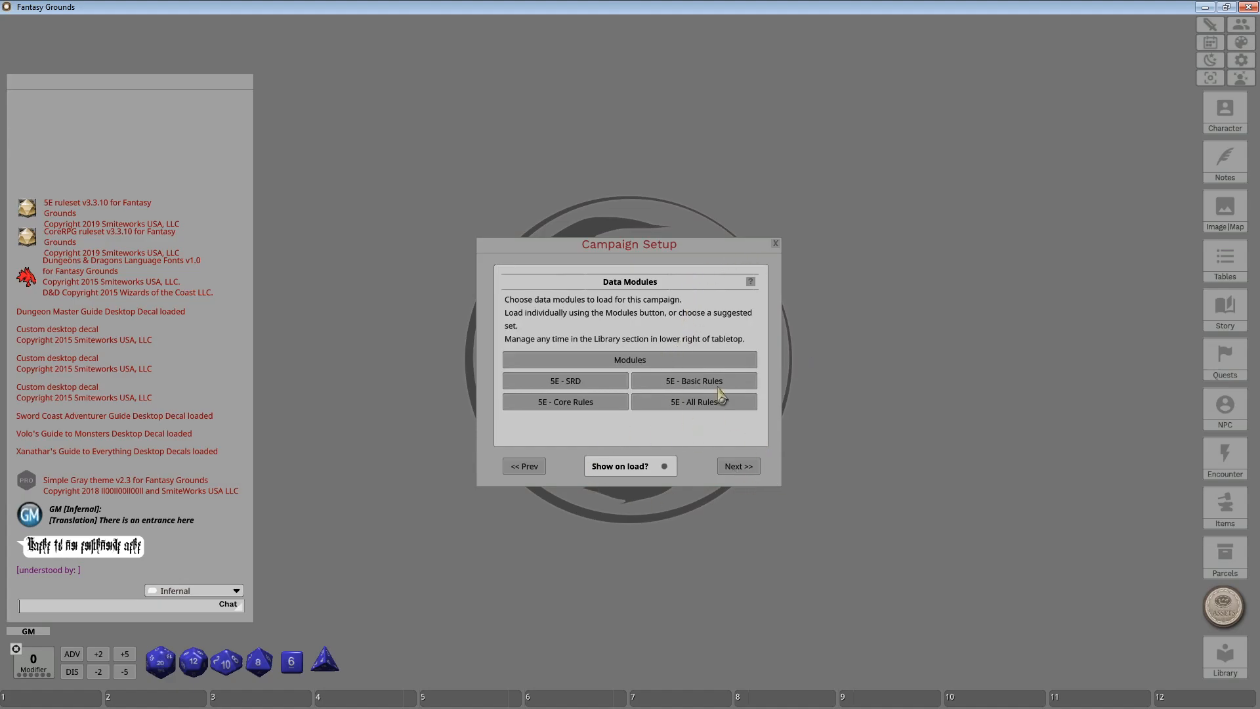
{"action": "left_click", "coordinate": [634, 363]}
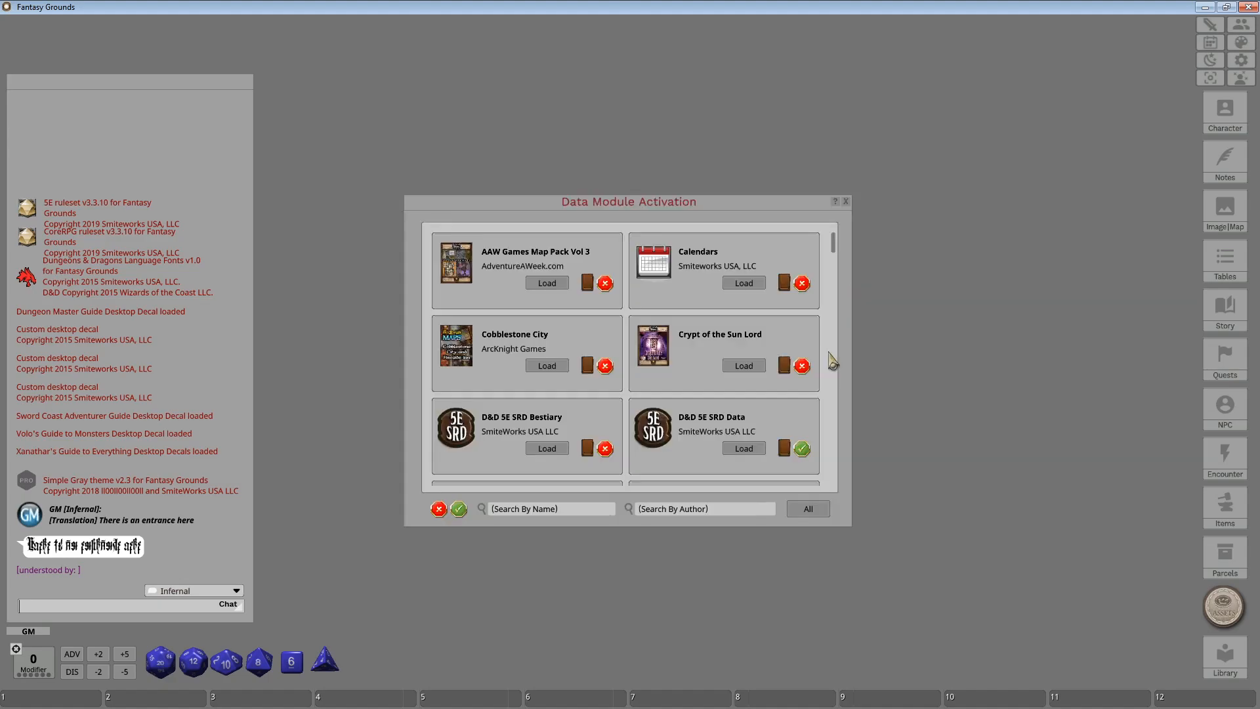
{"action": "left_click_drag", "start_coordinate": [657, 207], "coordinate": [563, 122]}
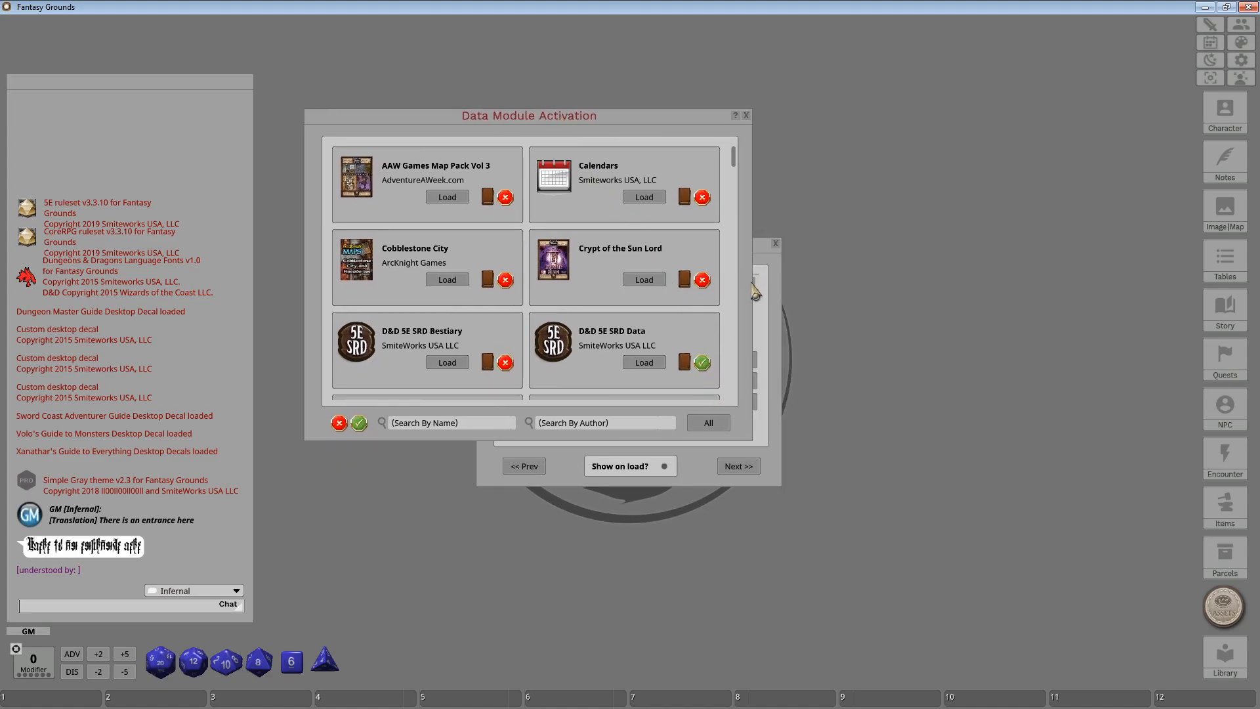
{"action": "left_click_drag", "start_coordinate": [751, 292], "coordinate": [1142, 289]}
{"action": "left_click_drag", "start_coordinate": [687, 103], "coordinate": [655, 62]}
Filter the data modules by the name "player" and look through the matching modules.
{"action": "left_click", "coordinate": [460, 383]}
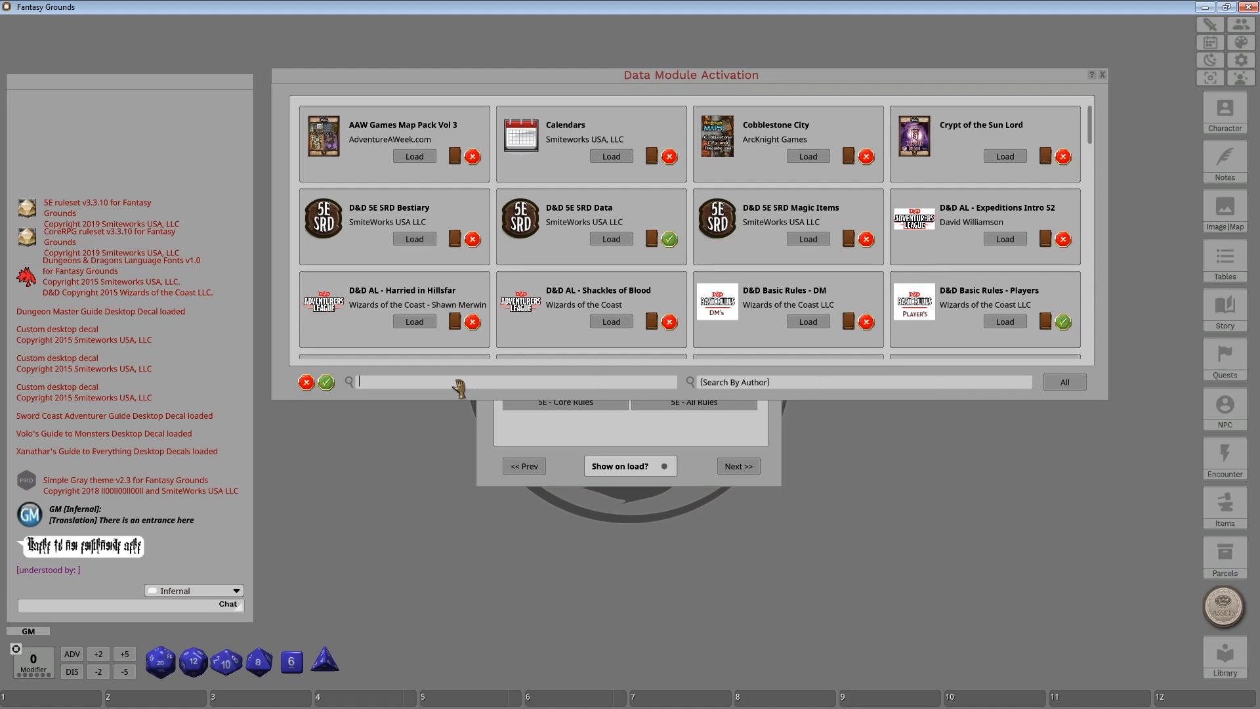
{"action": "type", "text": "players"}
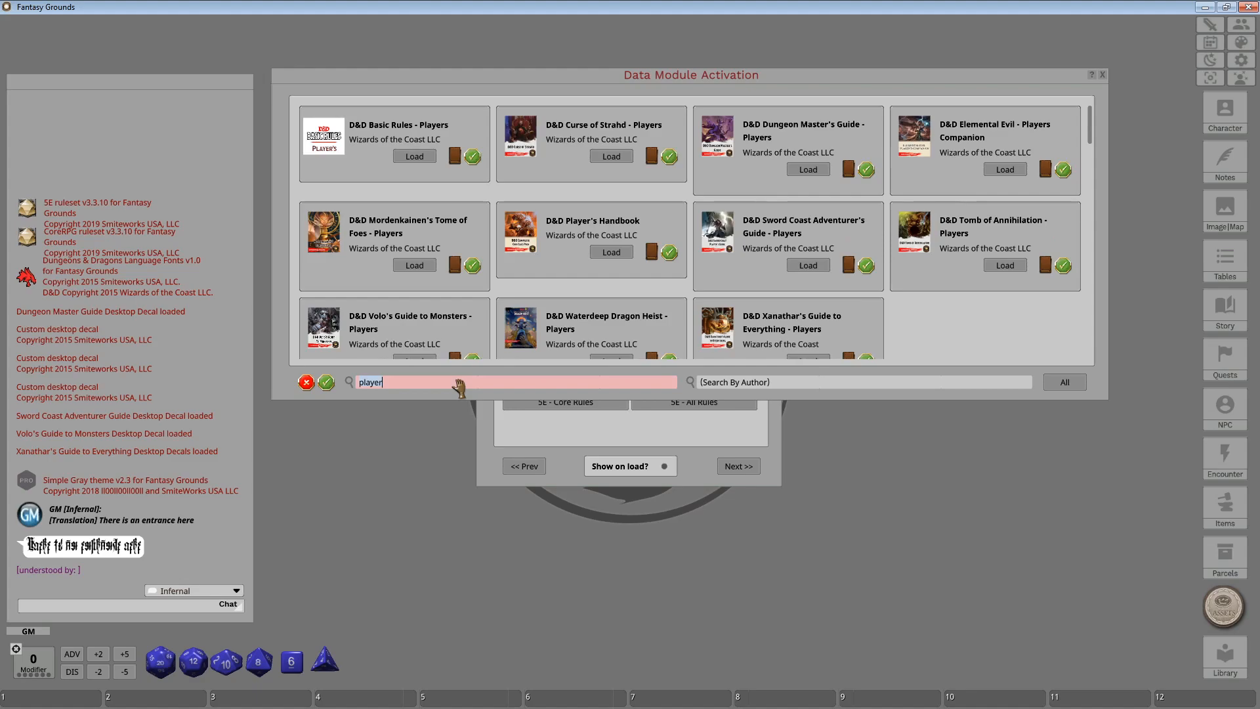
{"action": "scroll", "coordinate": [721, 217], "scroll_direction": "down", "scroll_amount": 1}
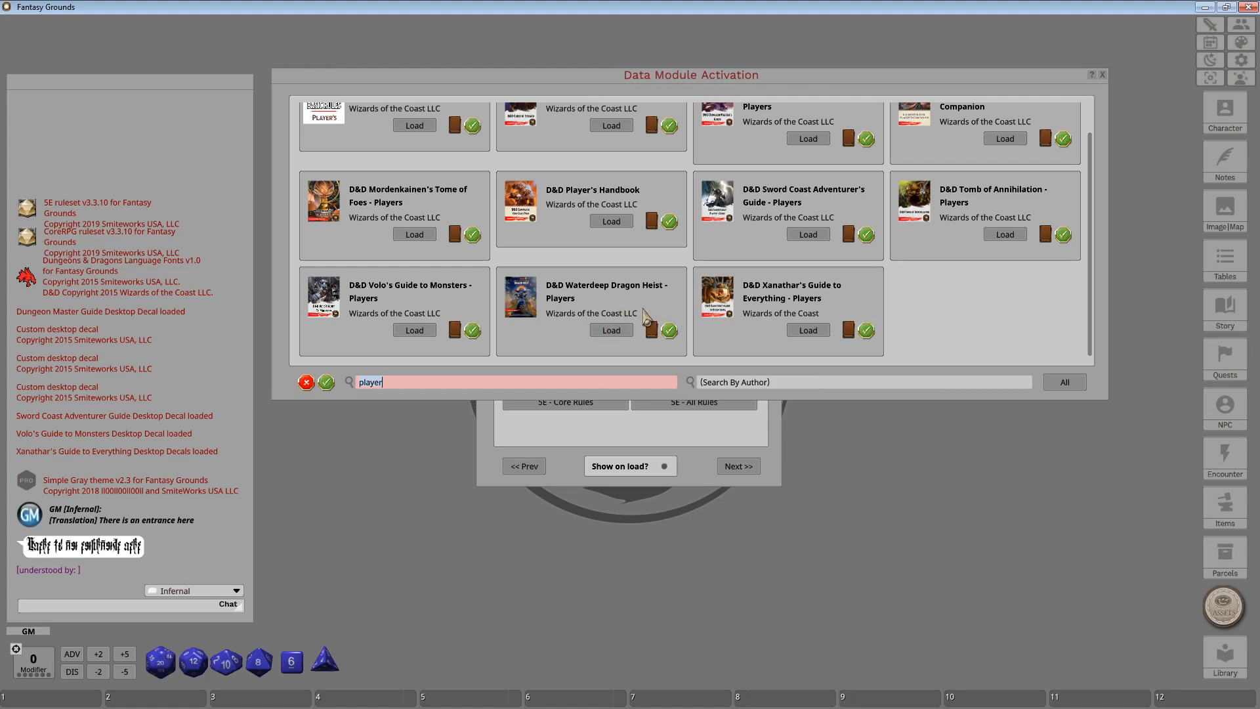
Toggle the player load permission of D&D Waterdeep Dragon Heist - Players, and load the D&D Player's Handbook module.
{"action": "left_click", "coordinate": [669, 331]}
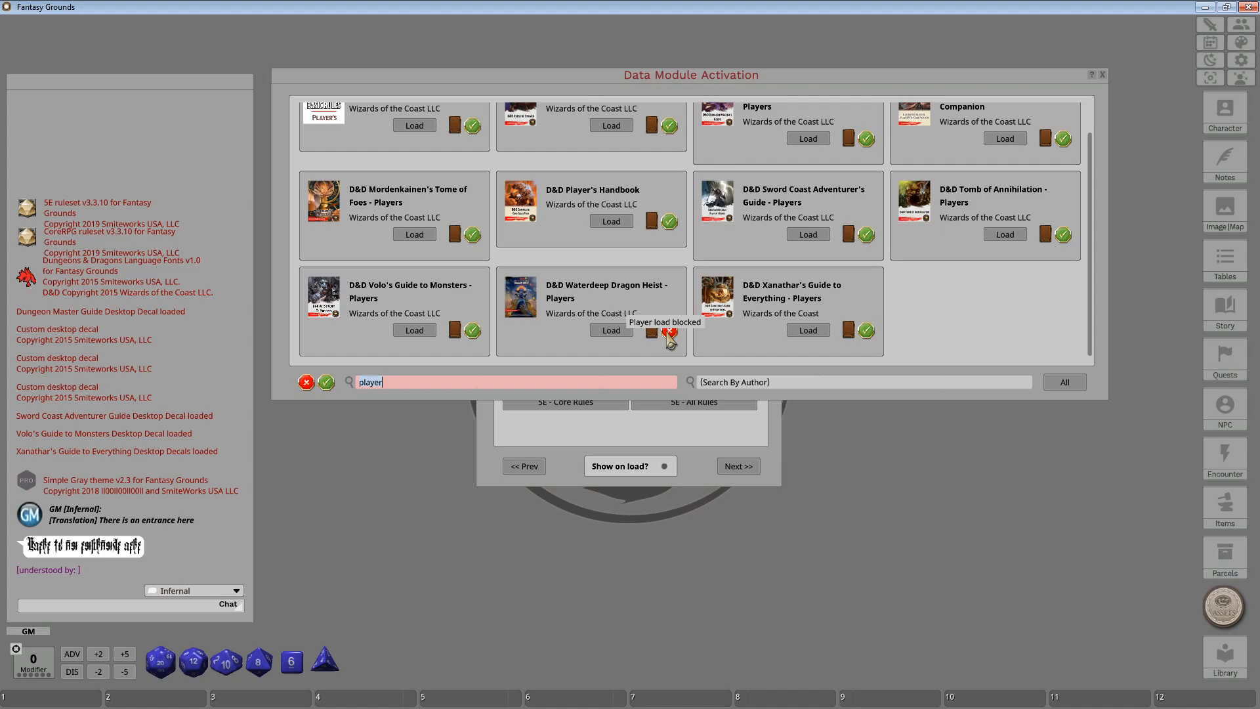
{"action": "scroll", "coordinate": [756, 320], "scroll_direction": "up", "scroll_amount": 1}
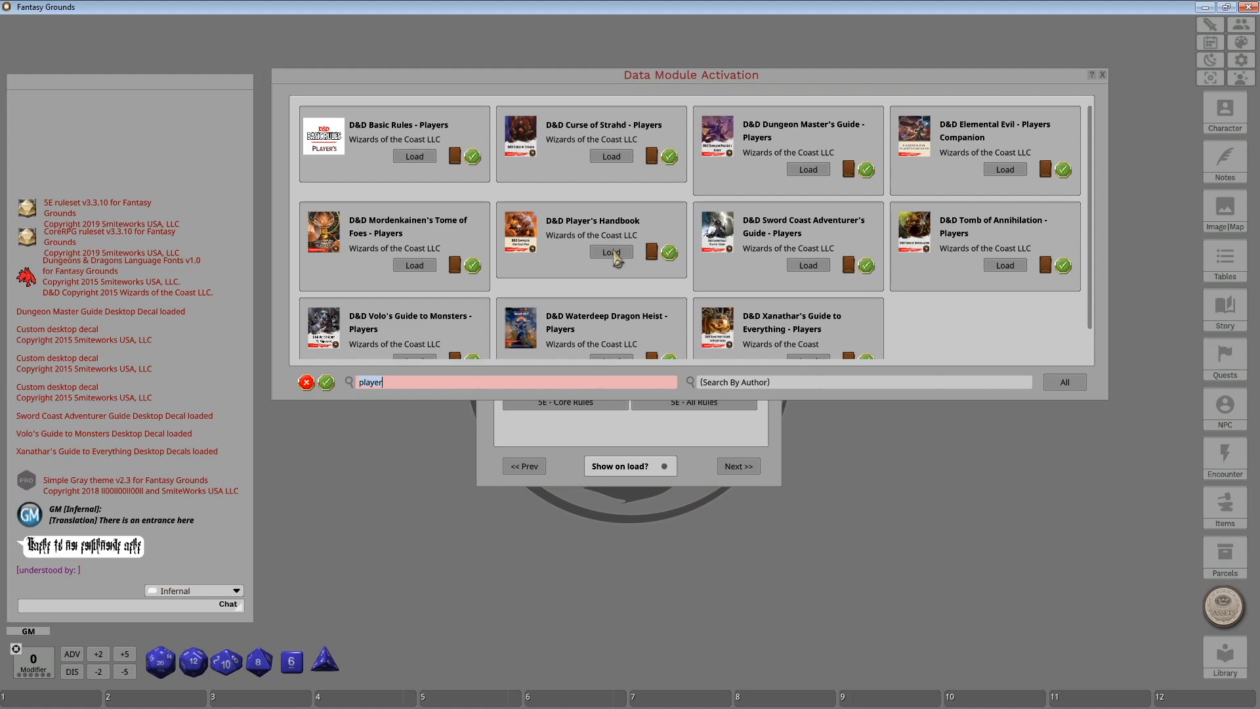
{"action": "left_click", "coordinate": [616, 257]}
Check the NPCs and Encounters lists for content from the loaded Player's Handbook.
{"action": "left_click", "coordinate": [1225, 409]}
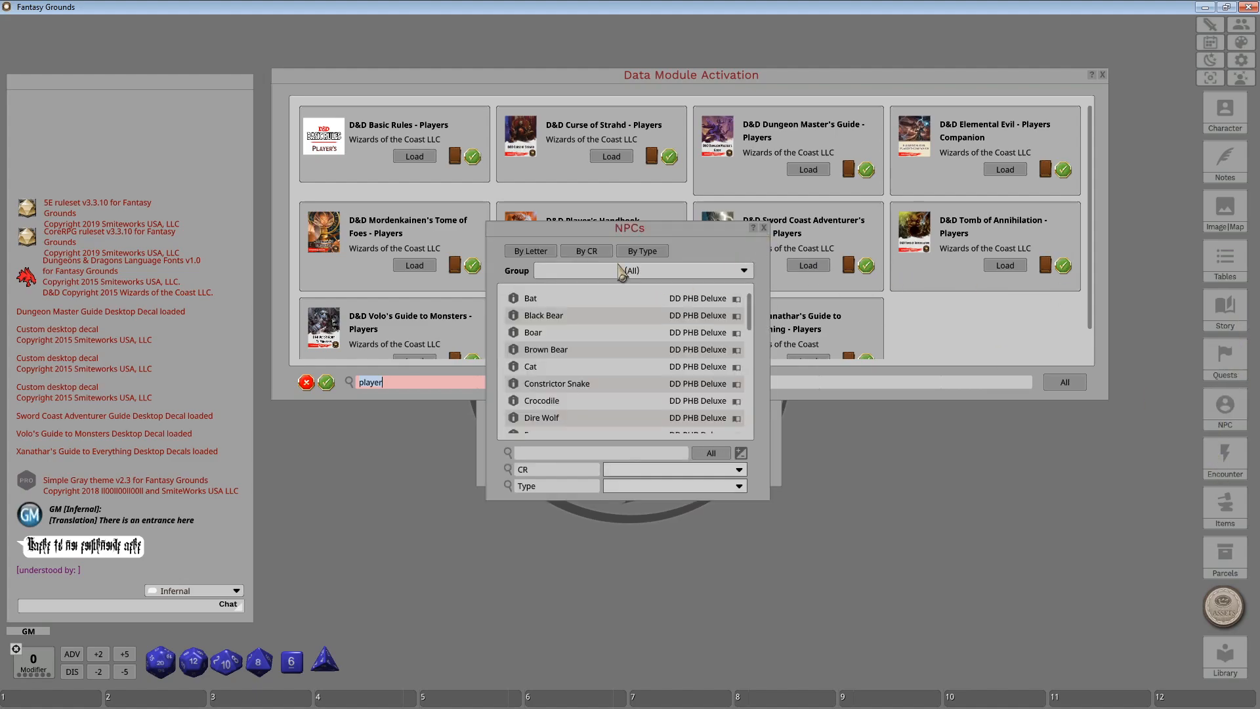
{"action": "left_click", "coordinate": [765, 228]}
{"action": "left_click", "coordinate": [1226, 453]}
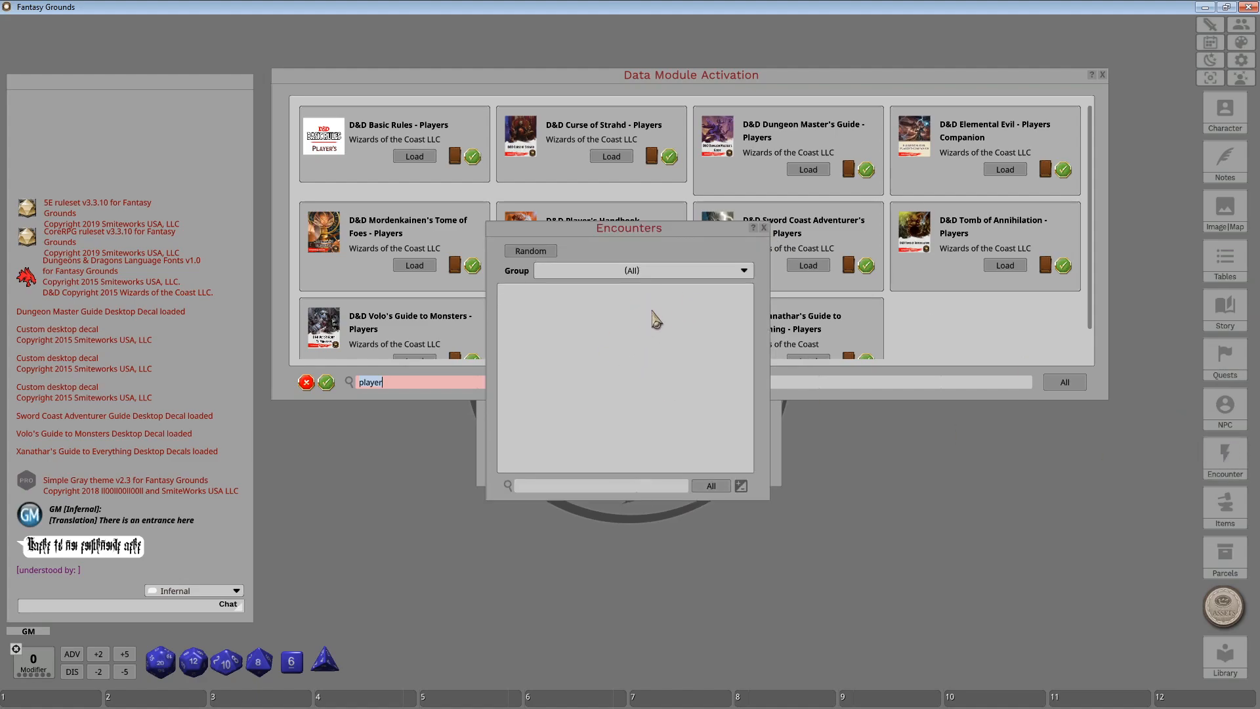
{"action": "left_click", "coordinate": [763, 228]}
Browse the full list of Player's Handbook creatures among the NPCs, then close the list.
{"action": "left_click", "coordinate": [1225, 409]}
{"action": "scroll", "coordinate": [601, 355], "scroll_direction": "down", "scroll_amount": 10}
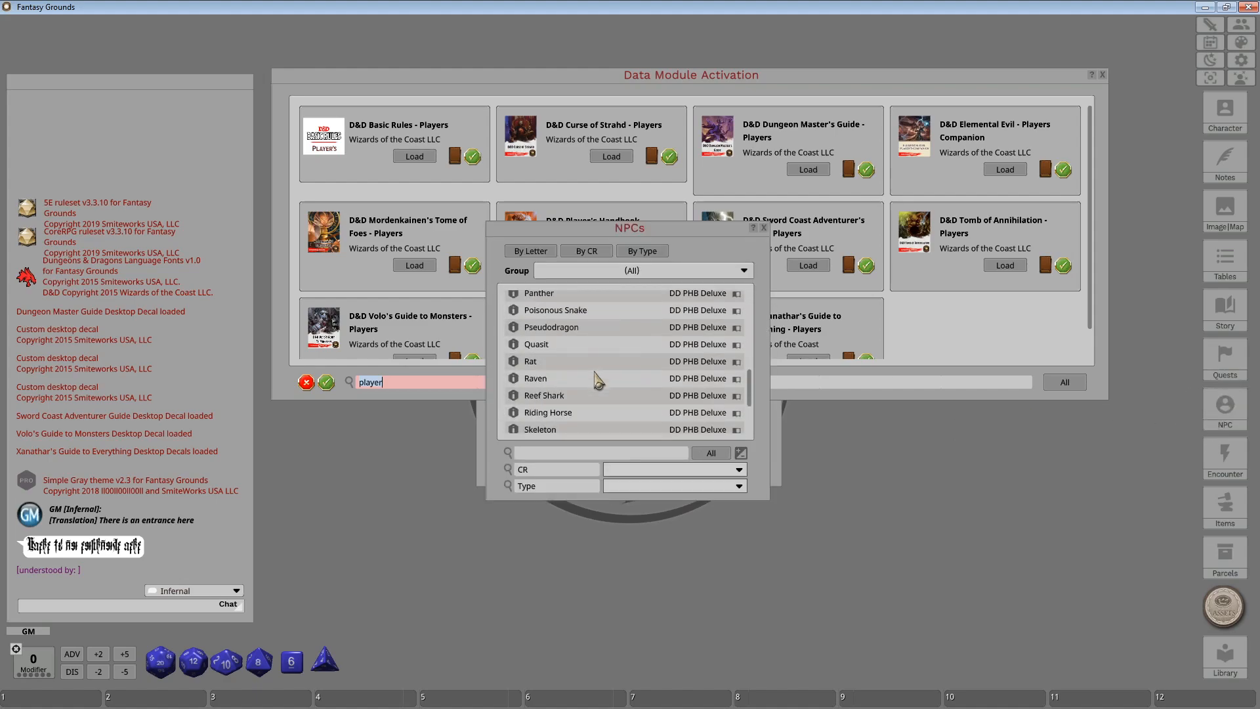
{"action": "scroll", "coordinate": [599, 381], "scroll_direction": "down", "scroll_amount": 3}
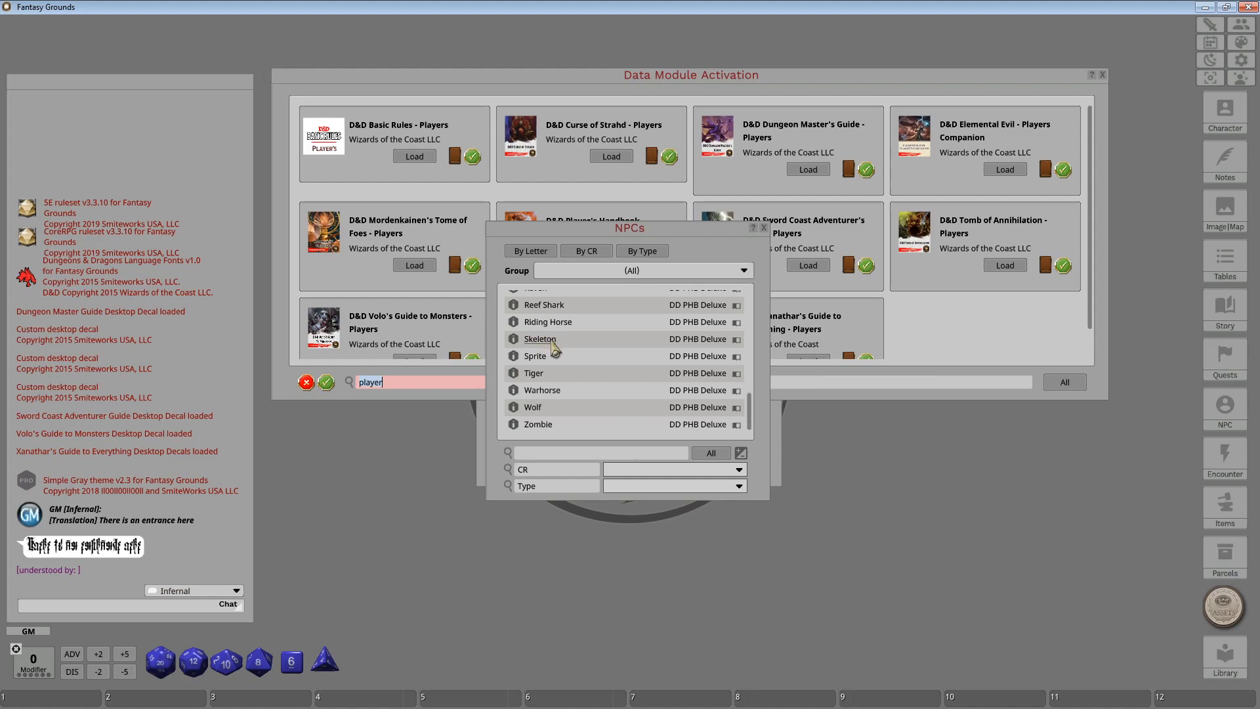
{"action": "scroll", "coordinate": [650, 413], "scroll_direction": "up", "scroll_amount": 3}
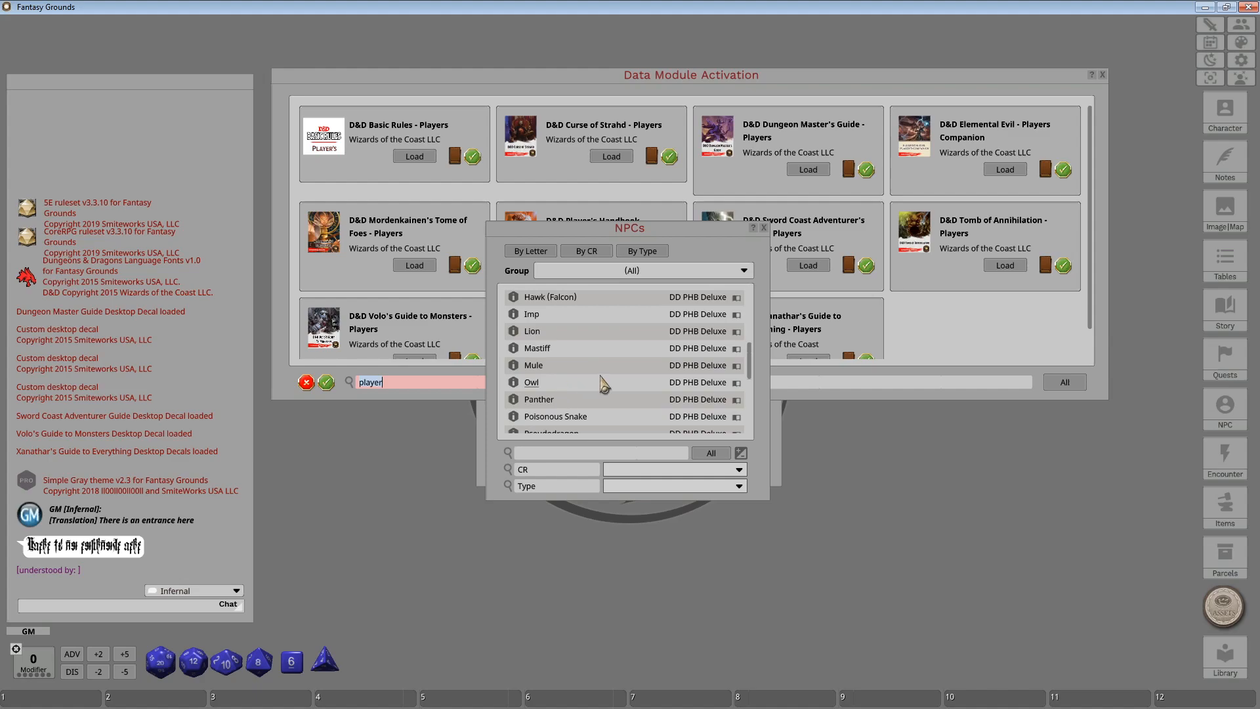
{"action": "scroll", "coordinate": [604, 384], "scroll_direction": "up", "scroll_amount": 3}
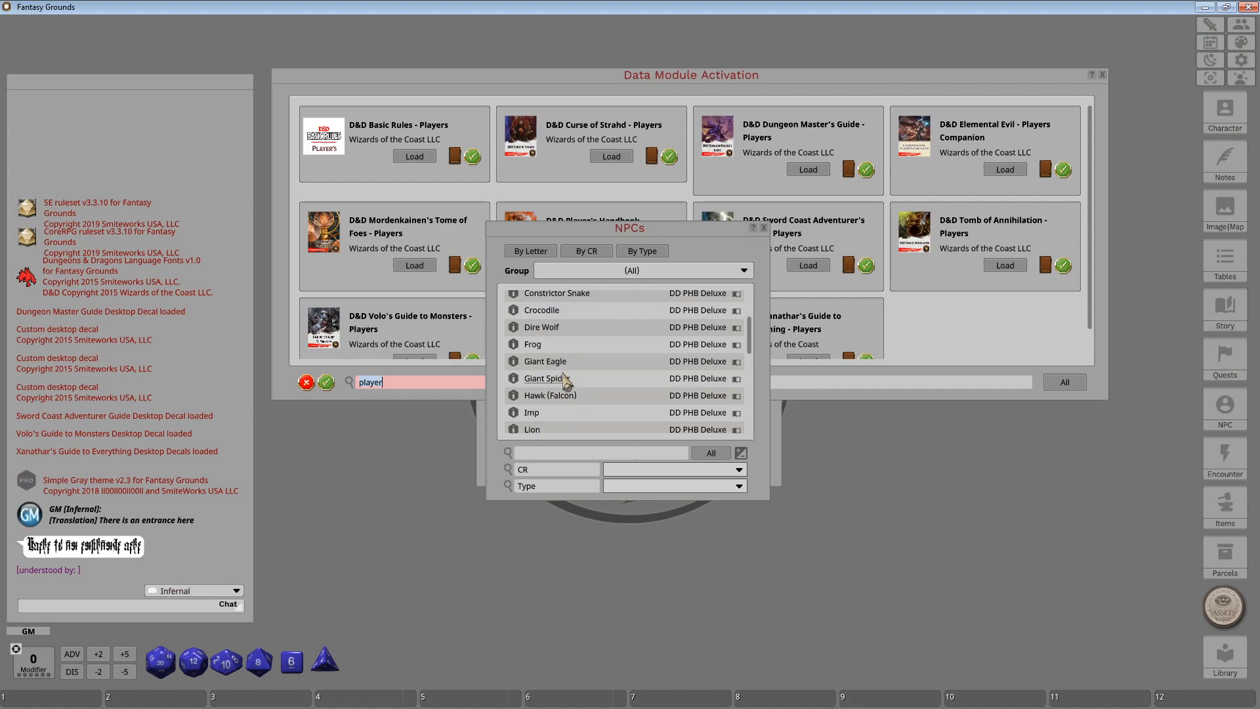
{"action": "scroll", "coordinate": [578, 377], "scroll_direction": "up", "scroll_amount": 3}
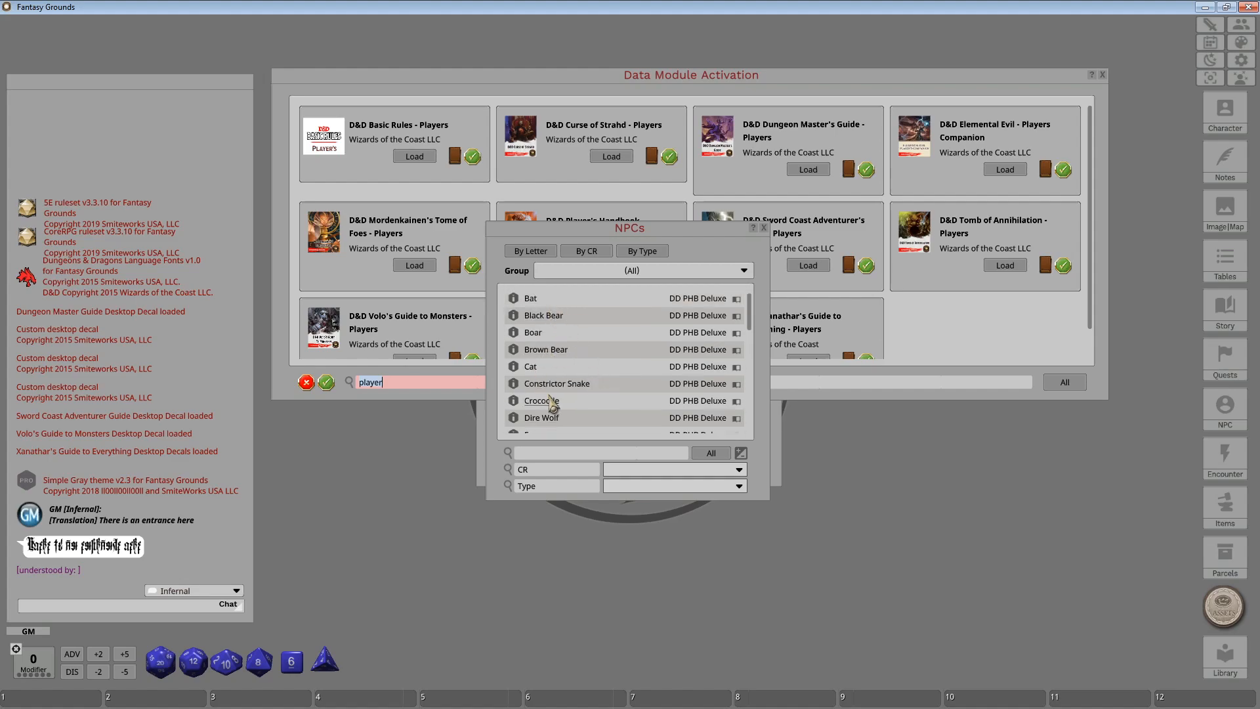
{"action": "left_click", "coordinate": [764, 228]}
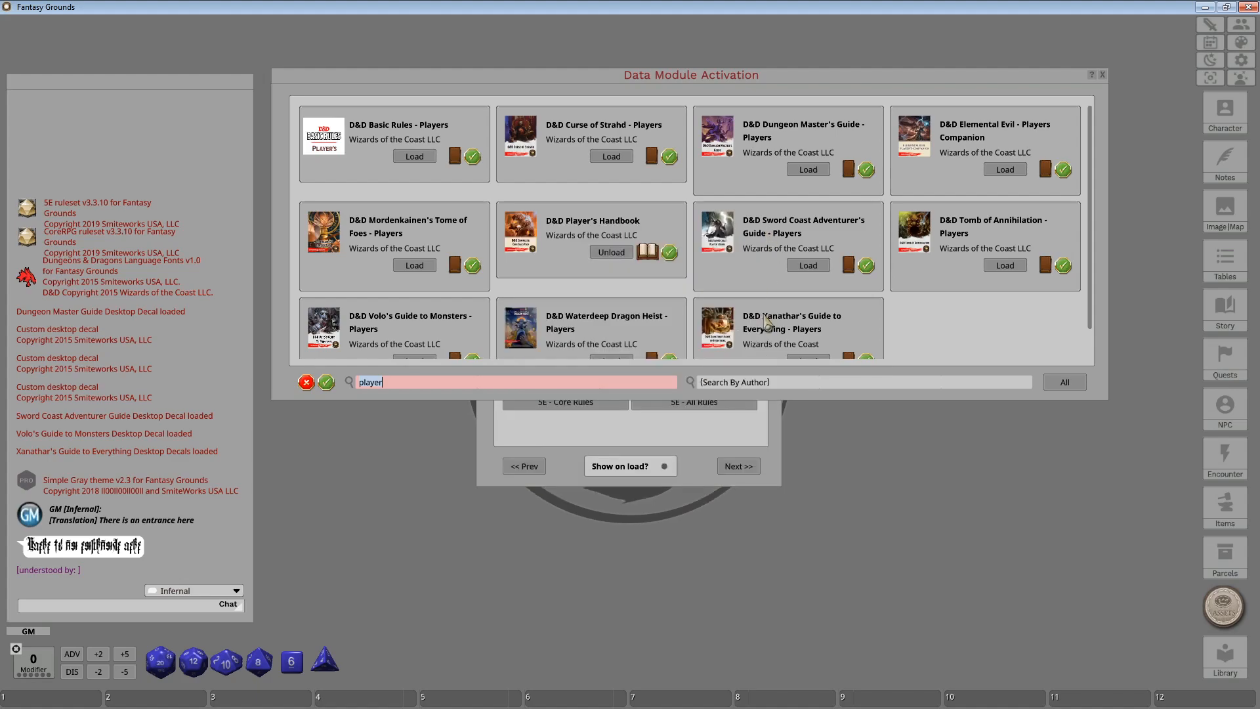
Open the Tables list, enlarge its window, and inspect the Acolyte Bond table before closing it.
{"action": "left_click", "coordinate": [1242, 264]}
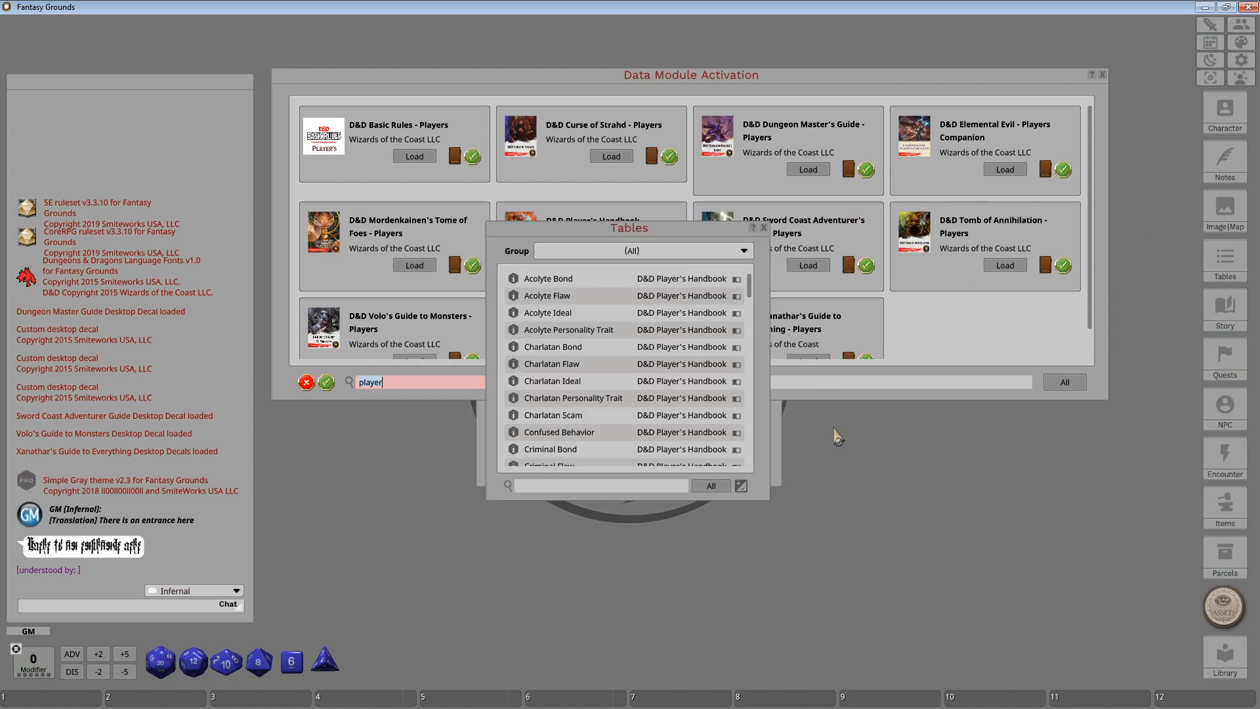
{"action": "left_click_drag", "start_coordinate": [771, 500], "coordinate": [934, 618]}
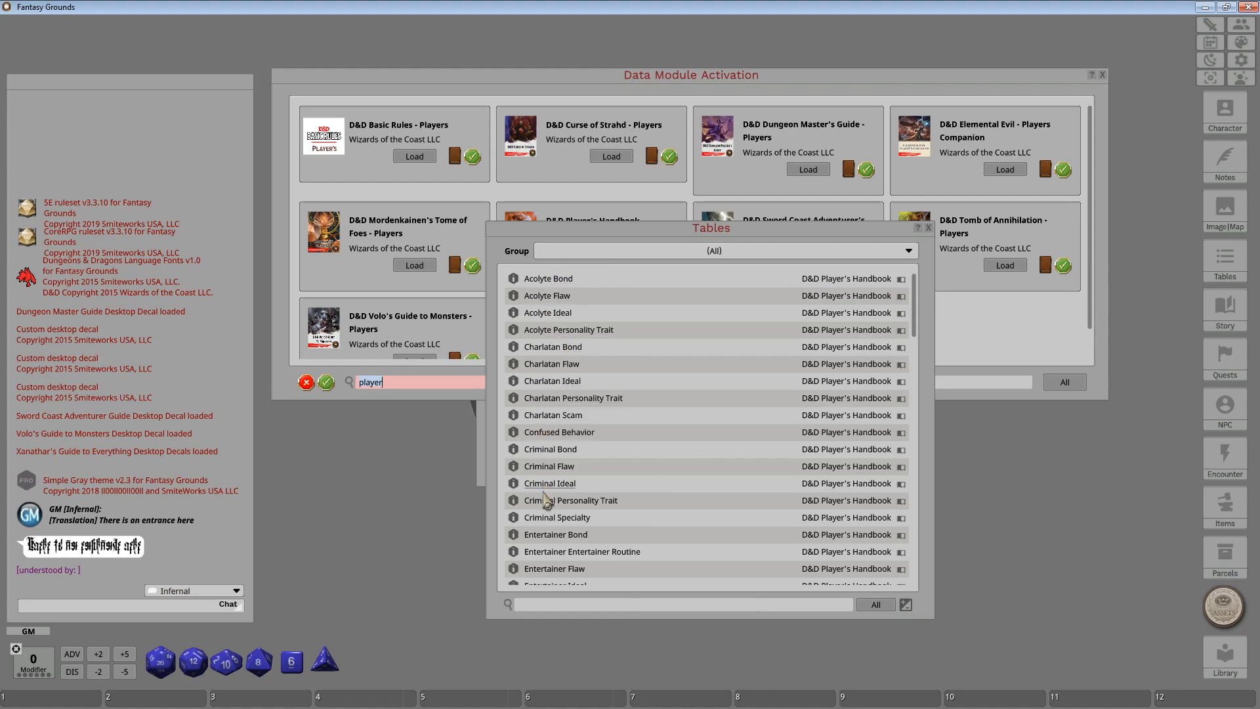
{"action": "left_click", "coordinate": [543, 281]}
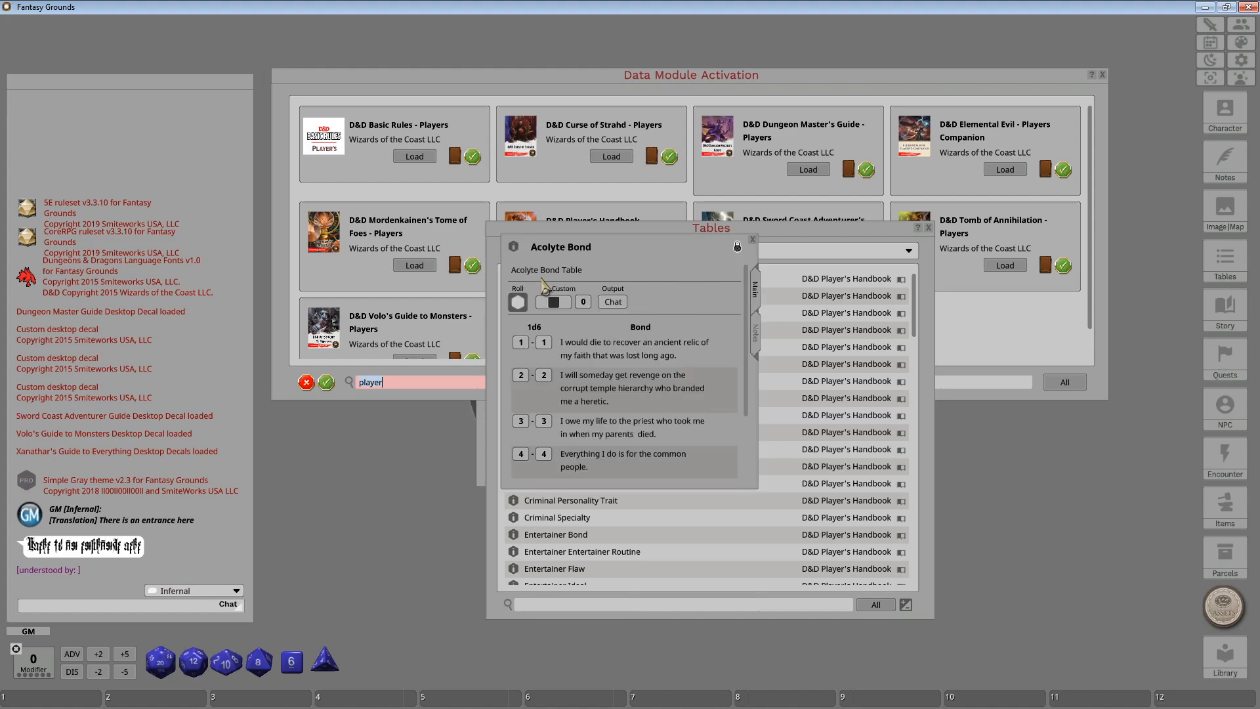
{"action": "left_click", "coordinate": [753, 241]}
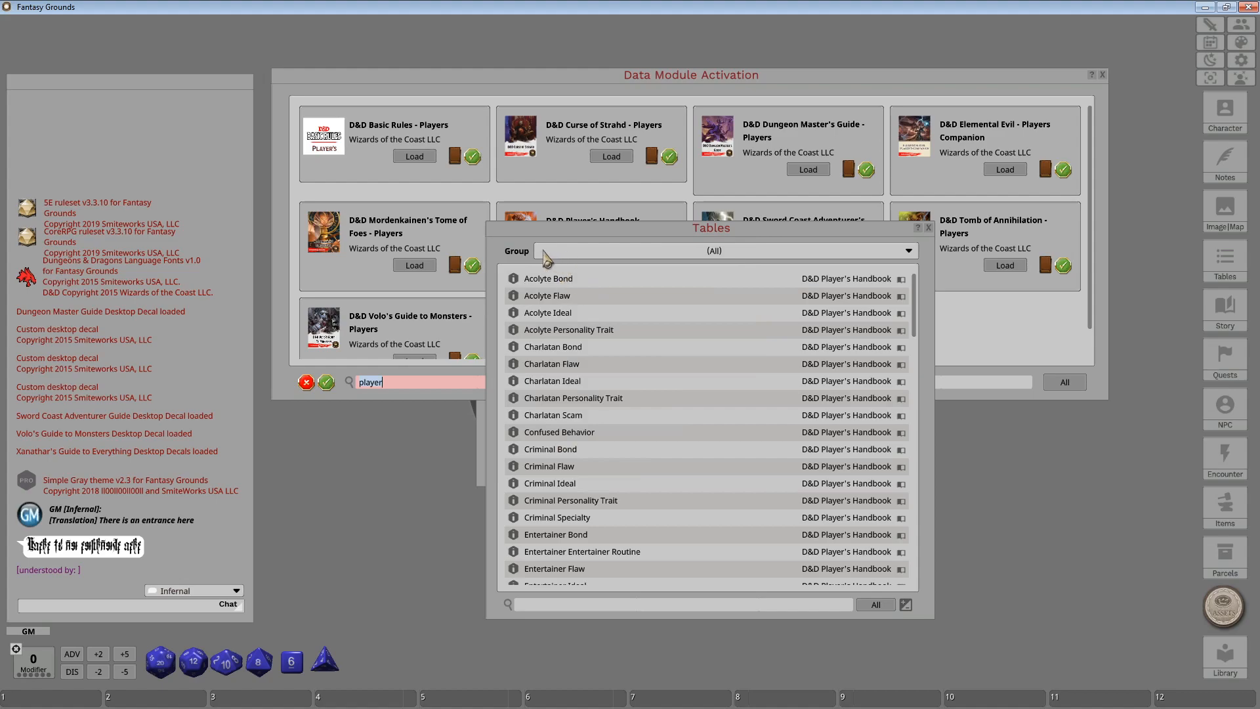
{"action": "left_click", "coordinate": [512, 279]}
{"action": "left_click", "coordinate": [753, 239]}
Filter the tables to the D&D Player's Handbook group and browse them.
{"action": "left_click", "coordinate": [784, 250]}
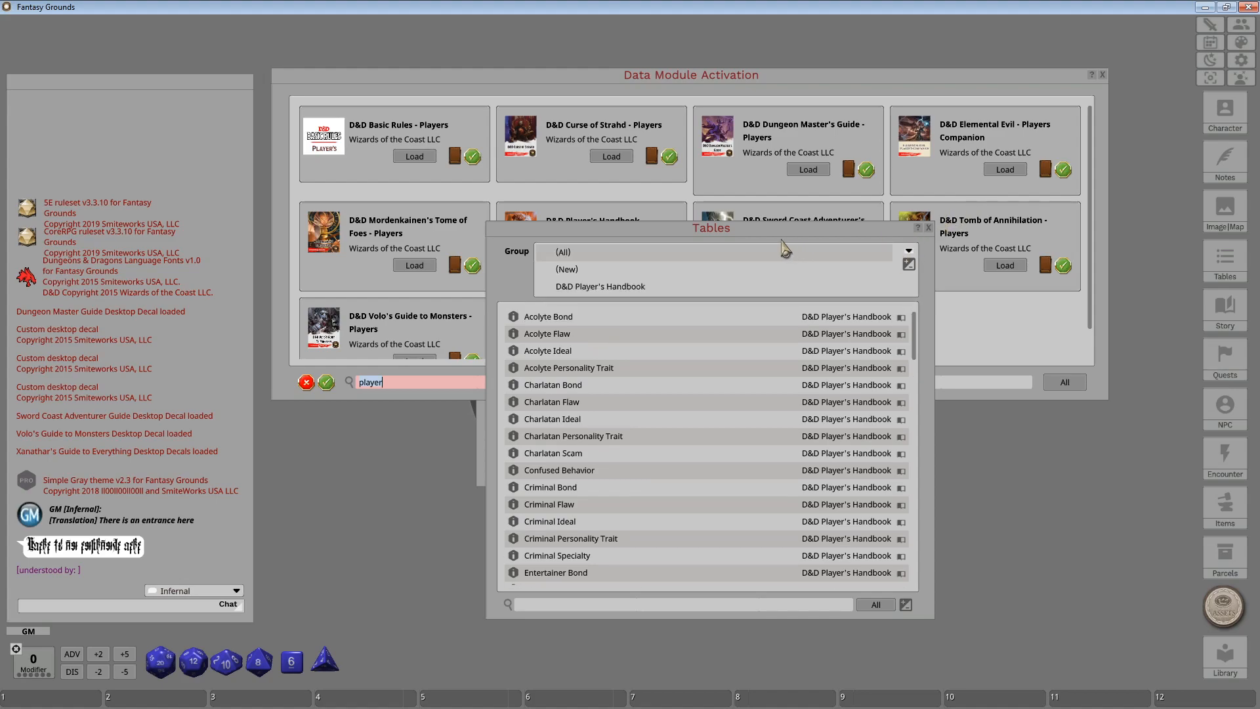
{"action": "left_click", "coordinate": [636, 289]}
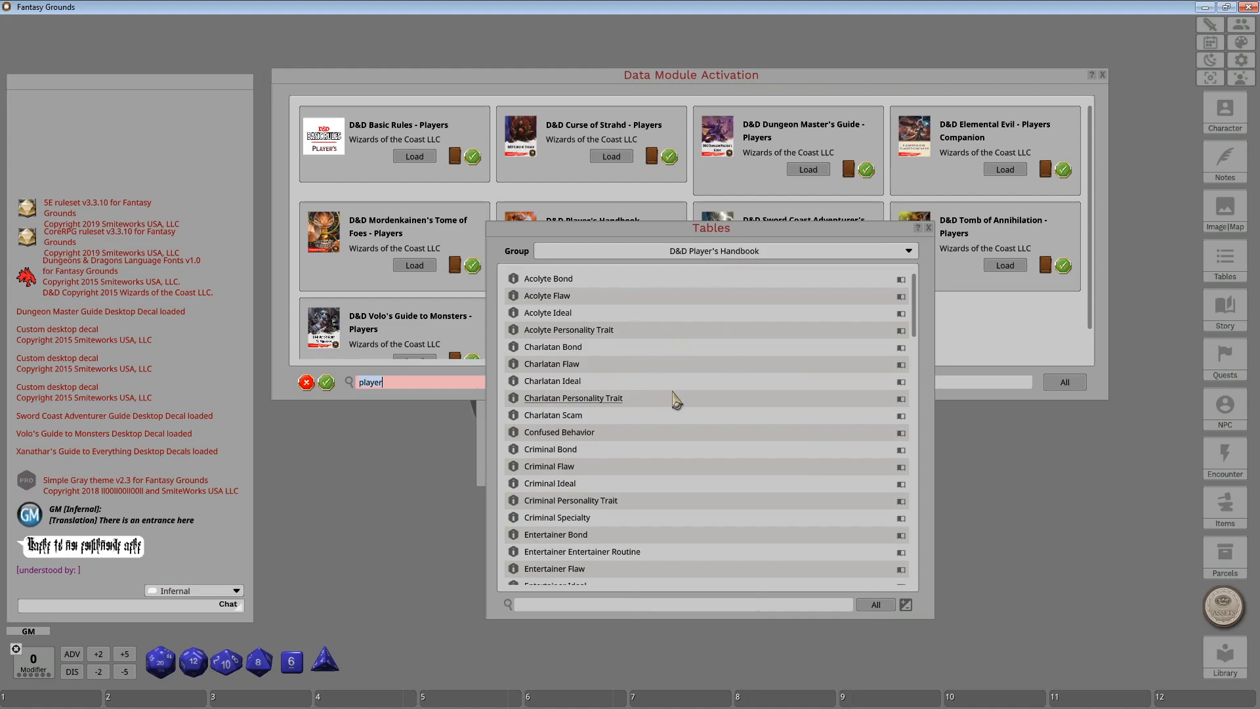
{"action": "scroll", "coordinate": [676, 399], "scroll_direction": "down", "scroll_amount": 10}
{"action": "scroll", "coordinate": [676, 399], "scroll_direction": "down", "scroll_amount": 5}
{"action": "left_click", "coordinate": [549, 608]}
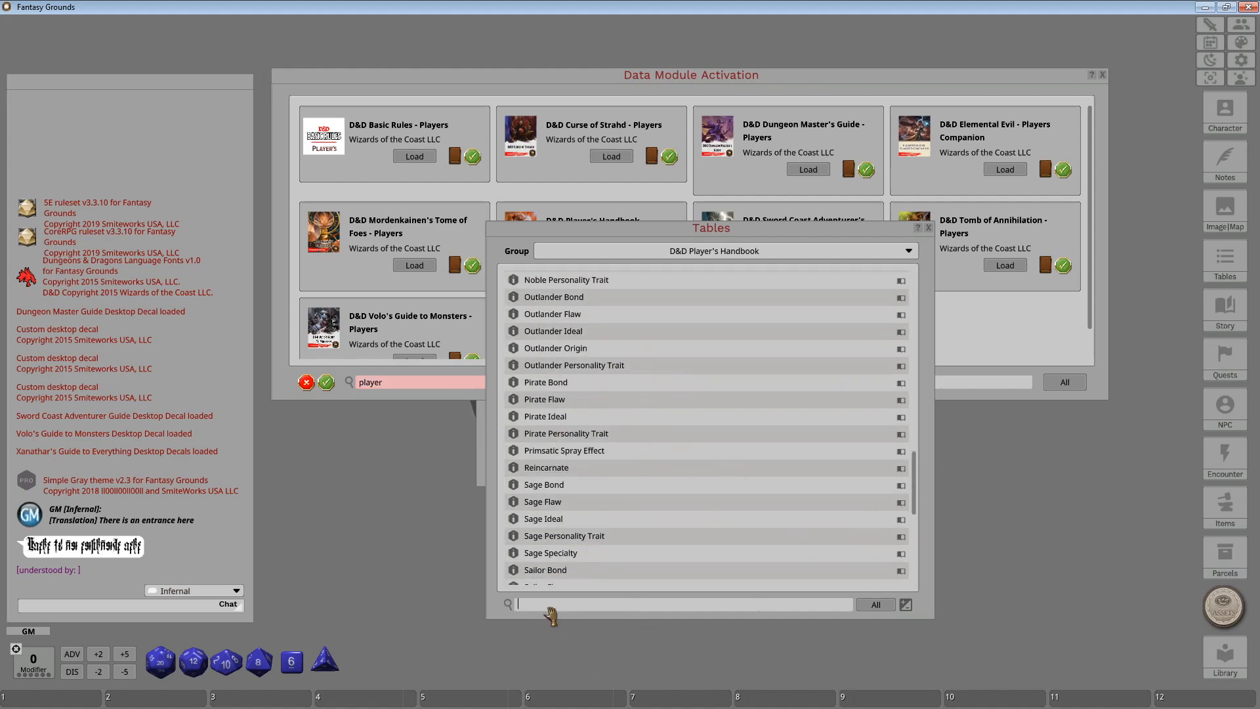
Switch the table group to (New) and back to (All), browse the tables, and close the list.
{"action": "left_click", "coordinate": [909, 251]}
{"action": "left_click", "coordinate": [582, 270]}
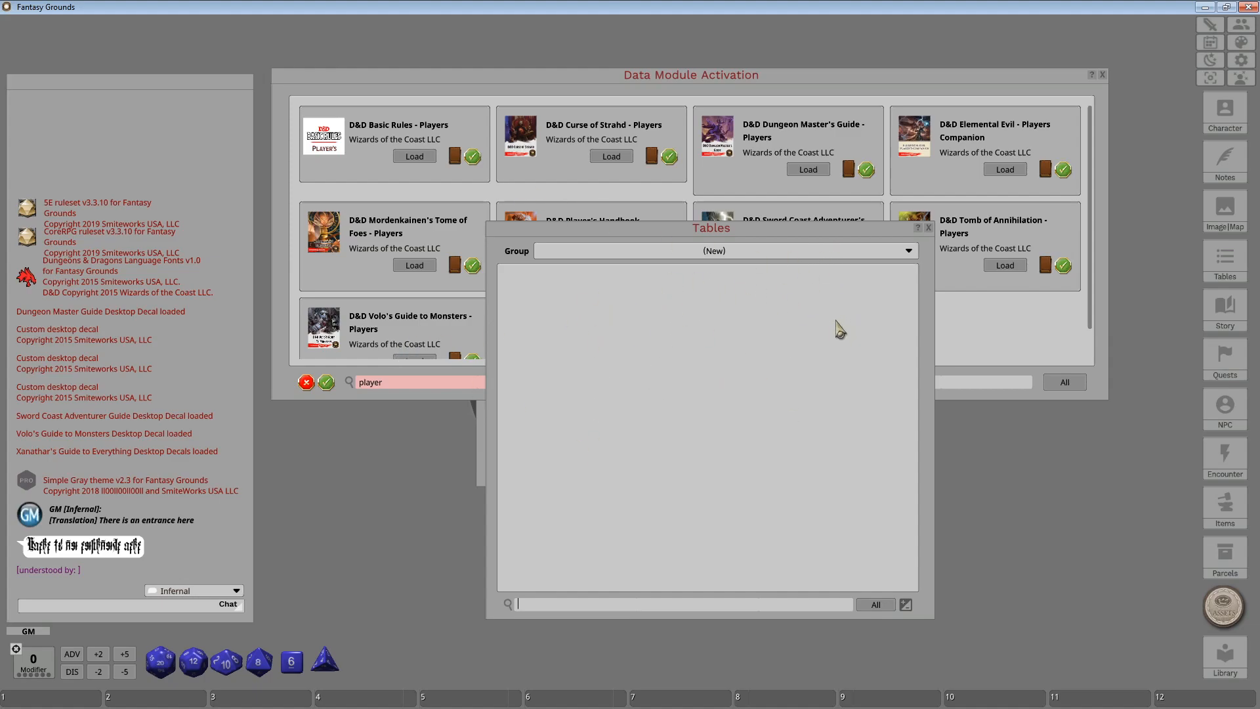
{"action": "left_click", "coordinate": [880, 250]}
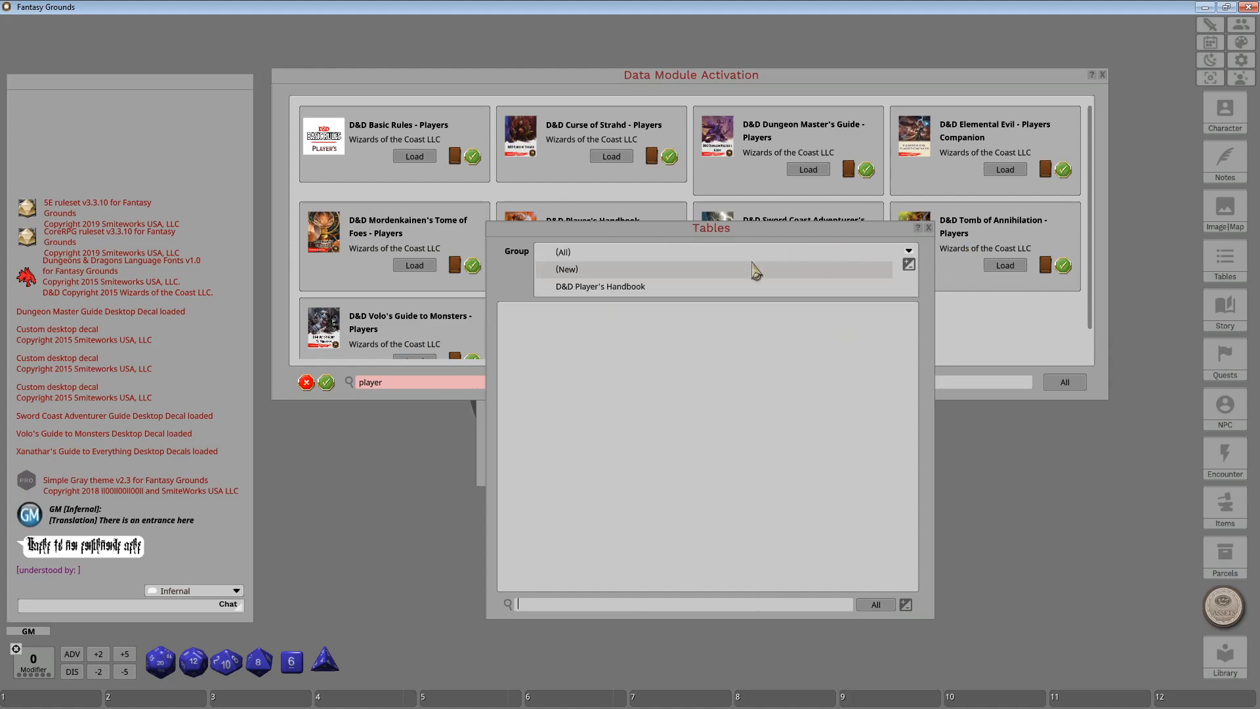
{"action": "left_click", "coordinate": [566, 252]}
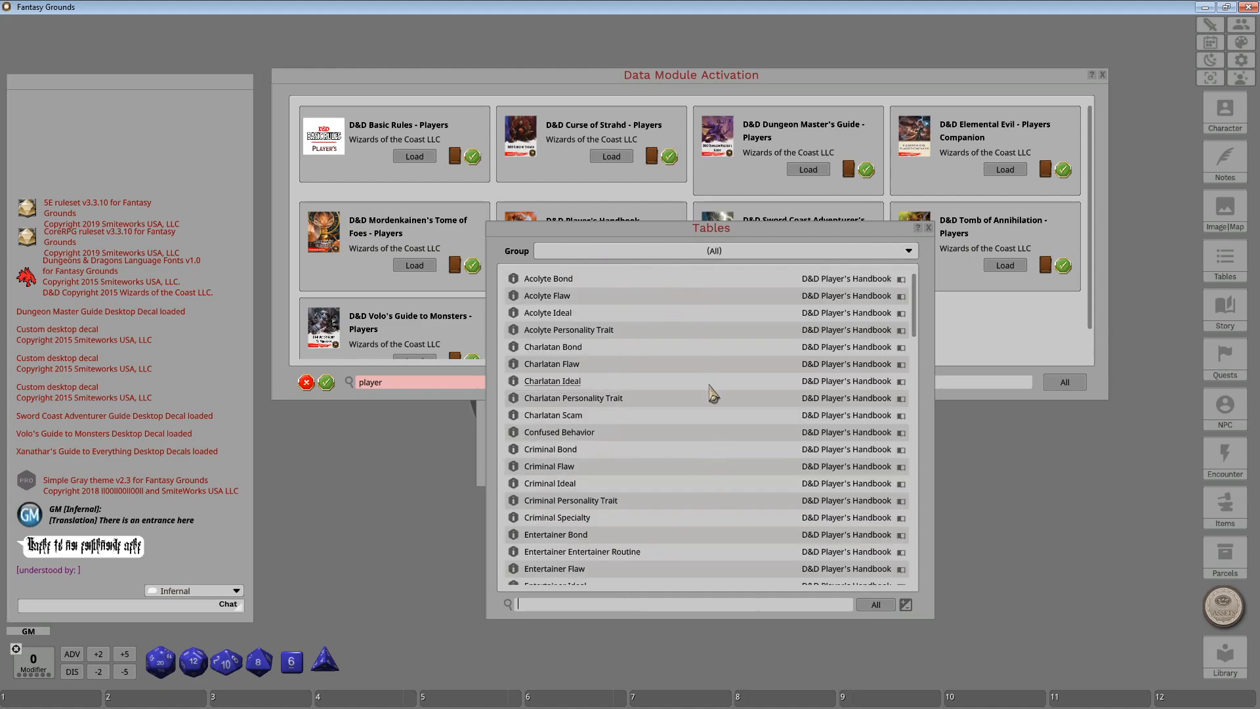
{"action": "scroll", "coordinate": [686, 489], "scroll_direction": "down", "scroll_amount": 20}
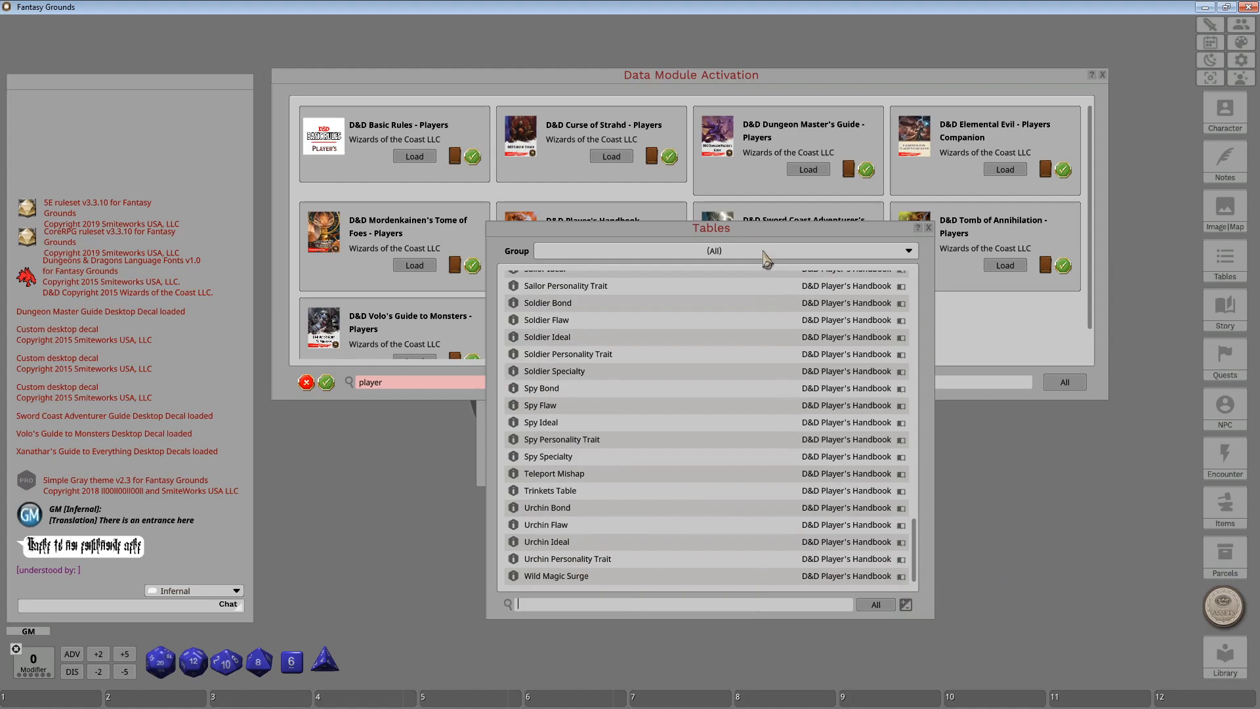
{"action": "left_click", "coordinate": [928, 228]}
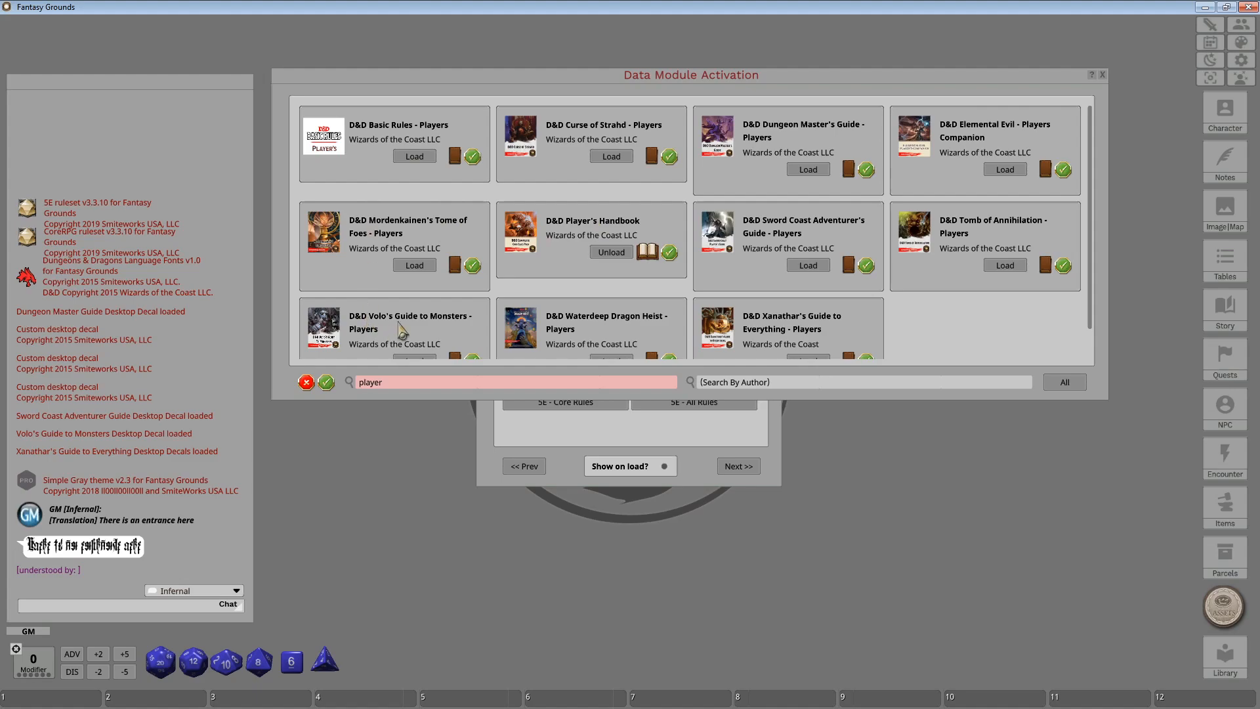
Filter the modules by "sword coast" and load the D&D Sword Coast Adventurer's Guide instead of its Players version.
{"action": "scroll", "coordinate": [406, 332], "scroll_direction": "down", "scroll_amount": 1}
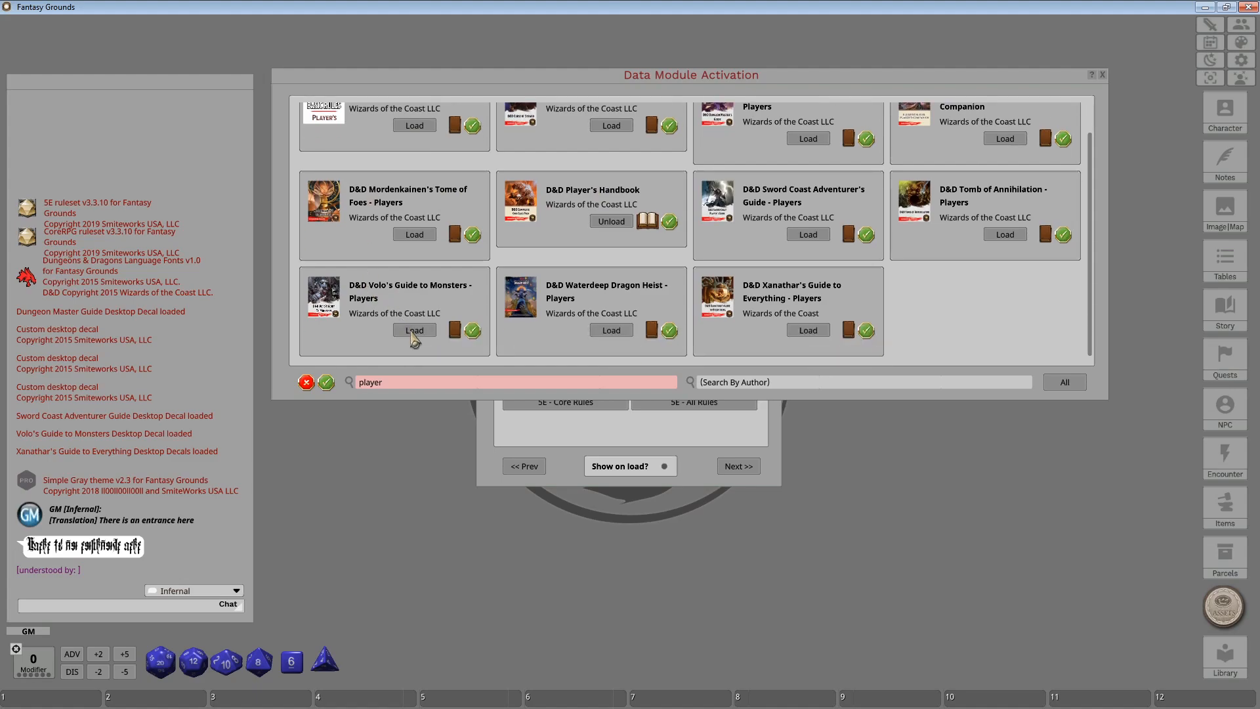
{"action": "scroll", "coordinate": [761, 347], "scroll_direction": "up", "scroll_amount": 1}
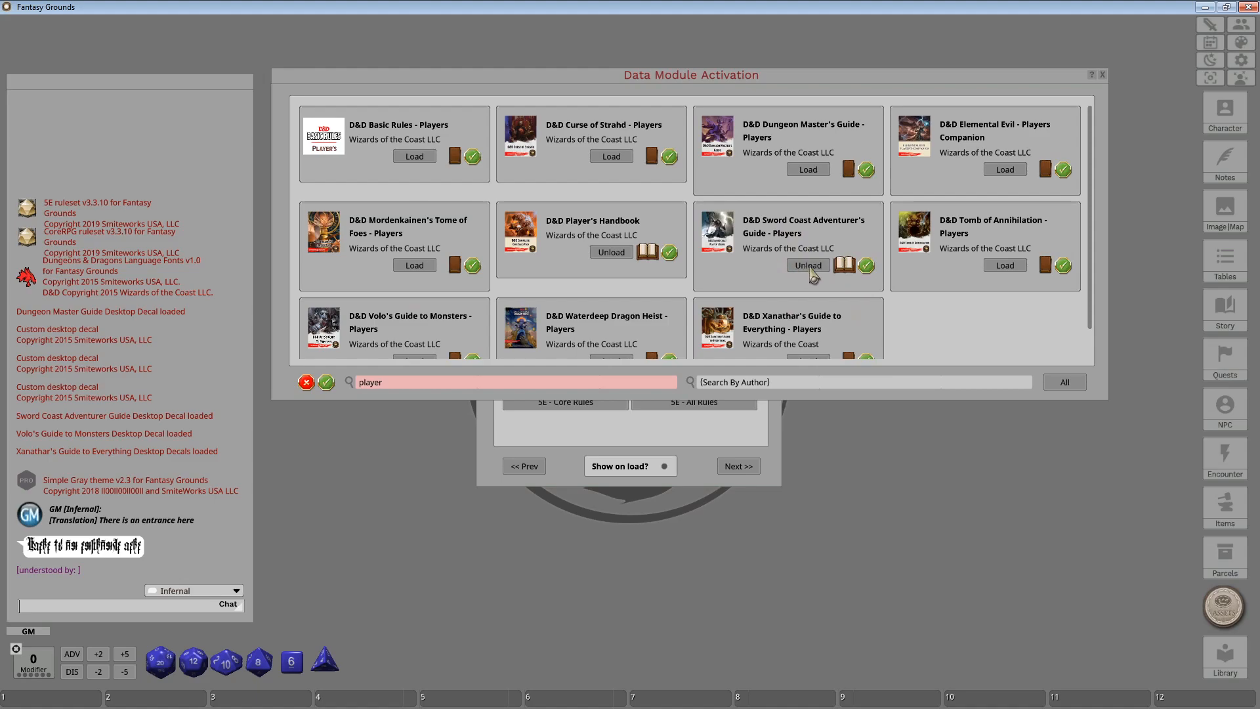
{"action": "left_click_drag", "start_coordinate": [482, 381], "coordinate": [266, 382]}
{"action": "type", "text": "sword coast"}
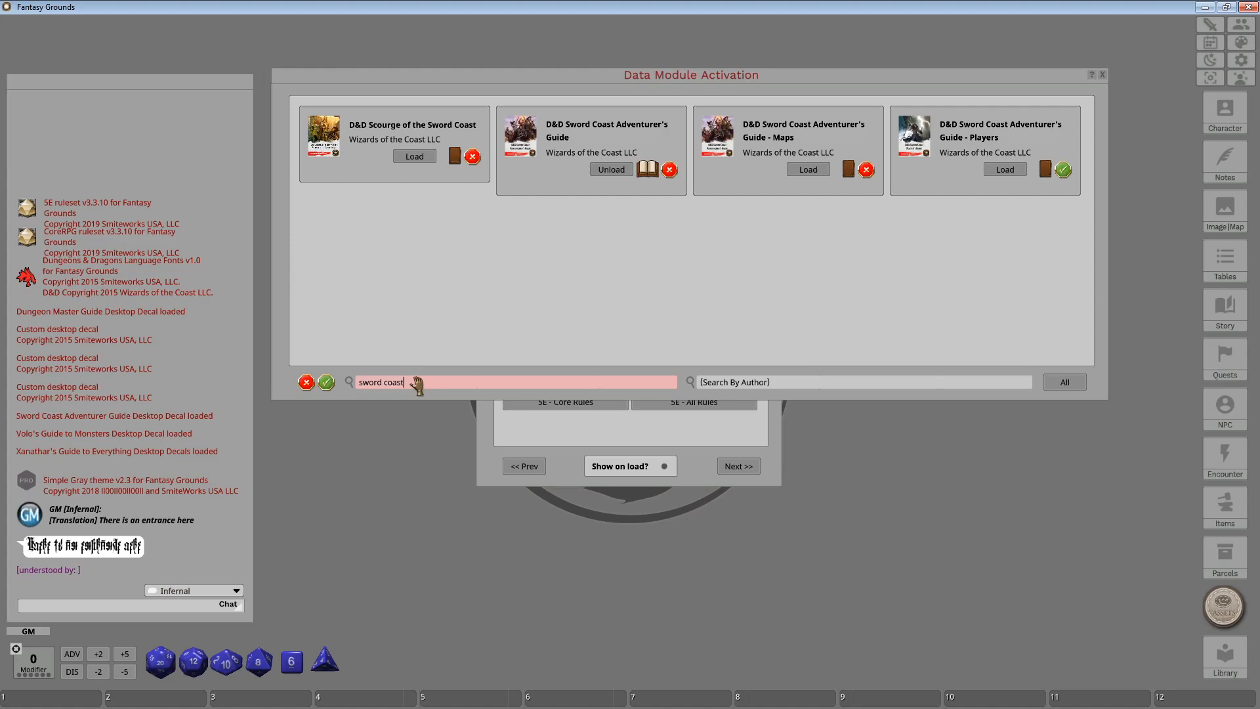
Filter the modules by "dungeon" and load the D&D Dungeon Master's Guide and its Maps module.
{"action": "key", "text": "ctrl+a"}
{"action": "key", "text": "BackSpace"}
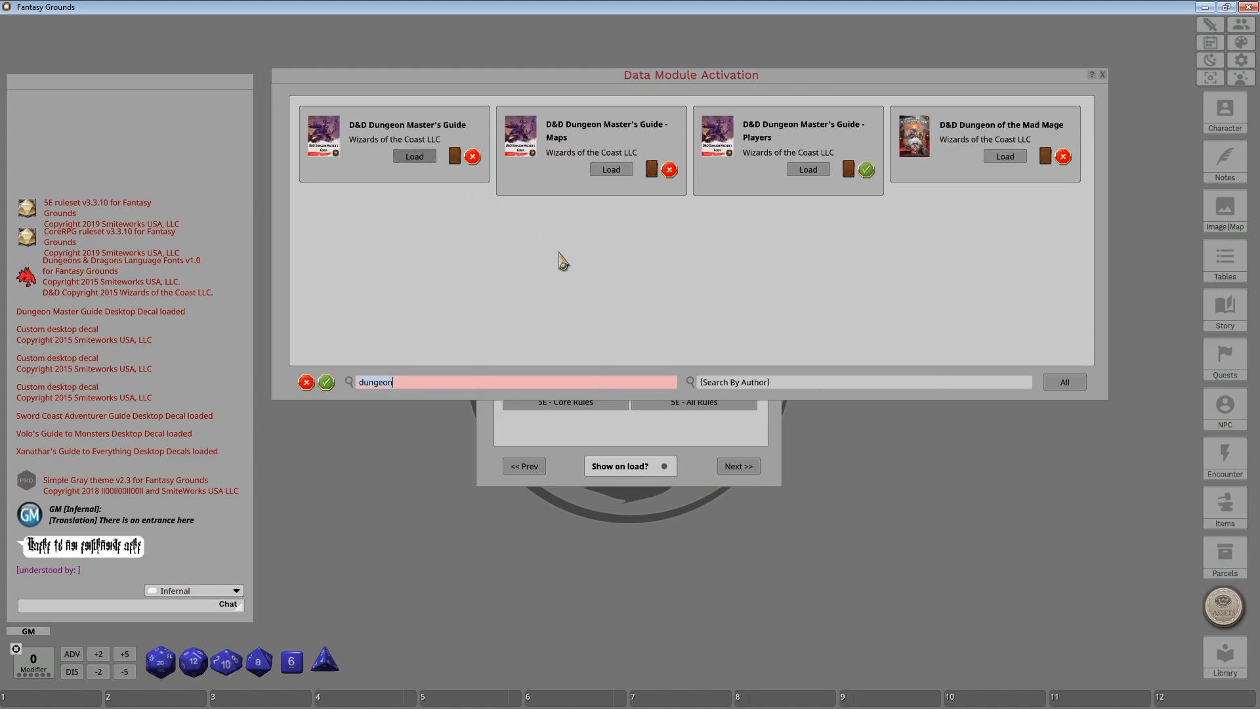
{"action": "left_click", "coordinate": [616, 172]}
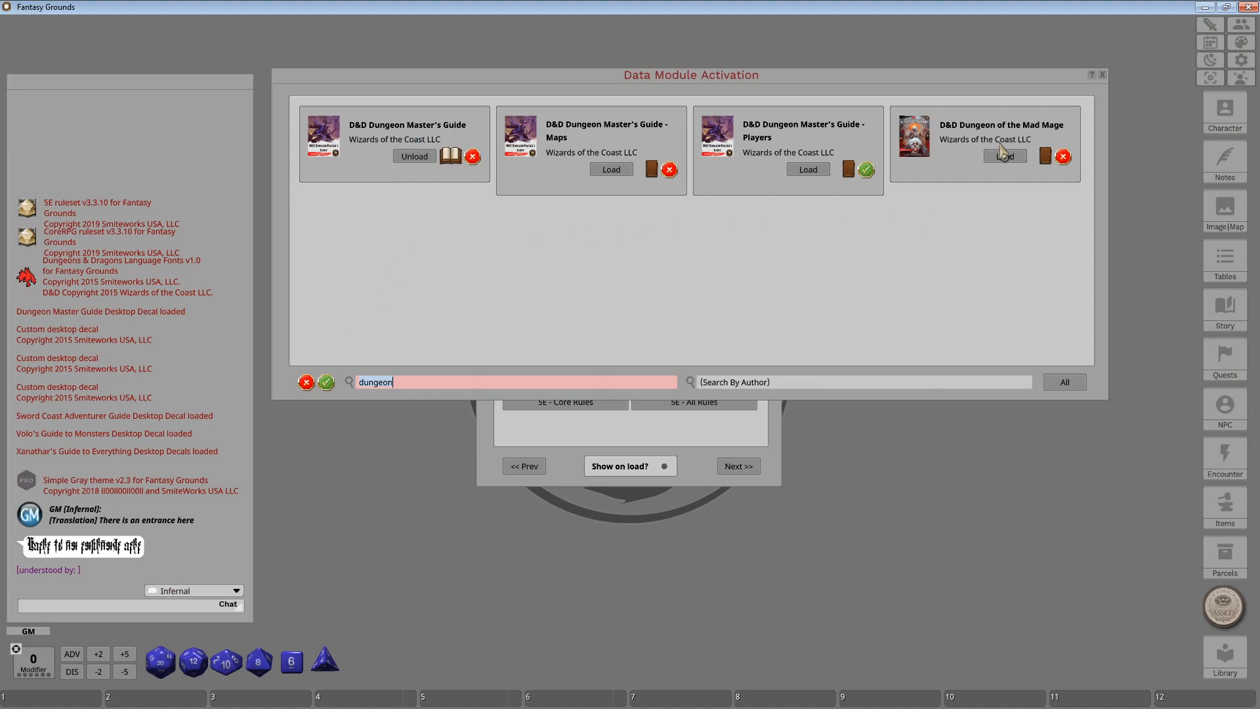
{"action": "left_click", "coordinate": [609, 171]}
Search the modules for "monsters", shorten the search to "monster", and load the D&D Monster Manual.
{"action": "left_click", "coordinate": [407, 386]}
{"action": "key", "text": "BackSpace"}
{"action": "key", "text": "BackSpace"}
{"action": "key", "text": "BackSpace"}
{"action": "key", "text": "BackSpace"}
{"action": "key", "text": "BackSpace"}
{"action": "key", "text": "BackSpace"}
{"action": "key", "text": "BackSpace"}
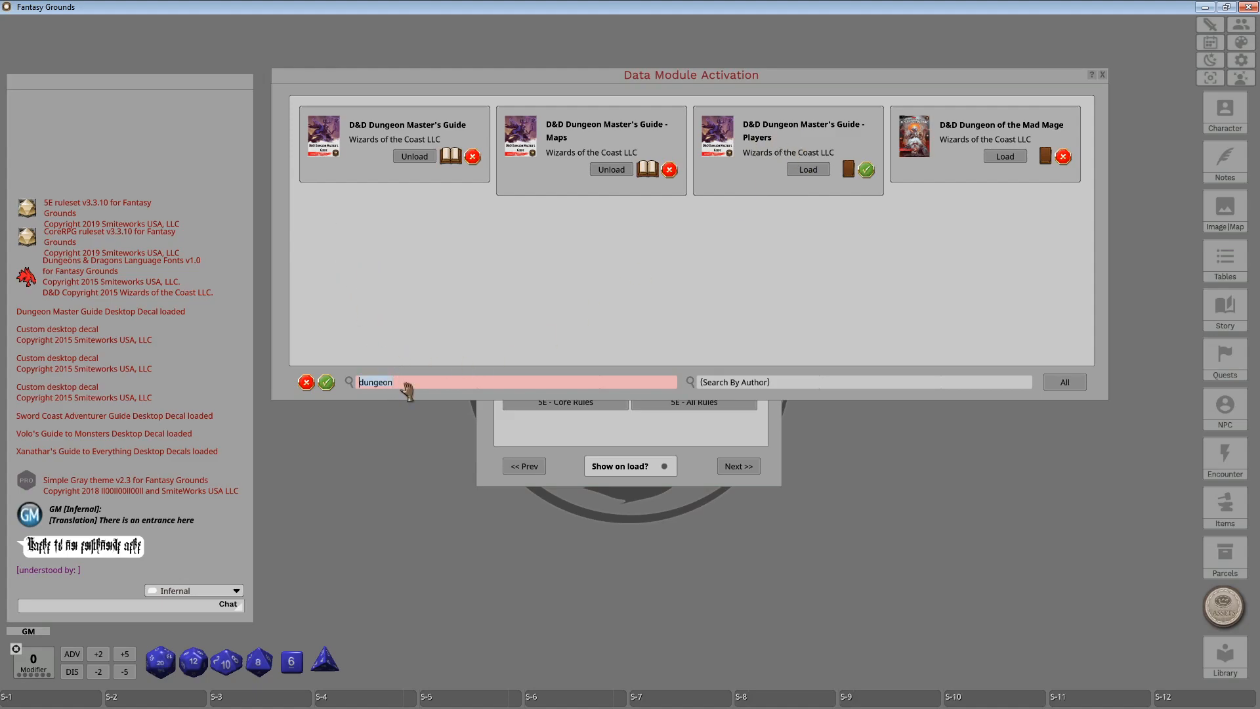
{"action": "type", "text": "monsters"}
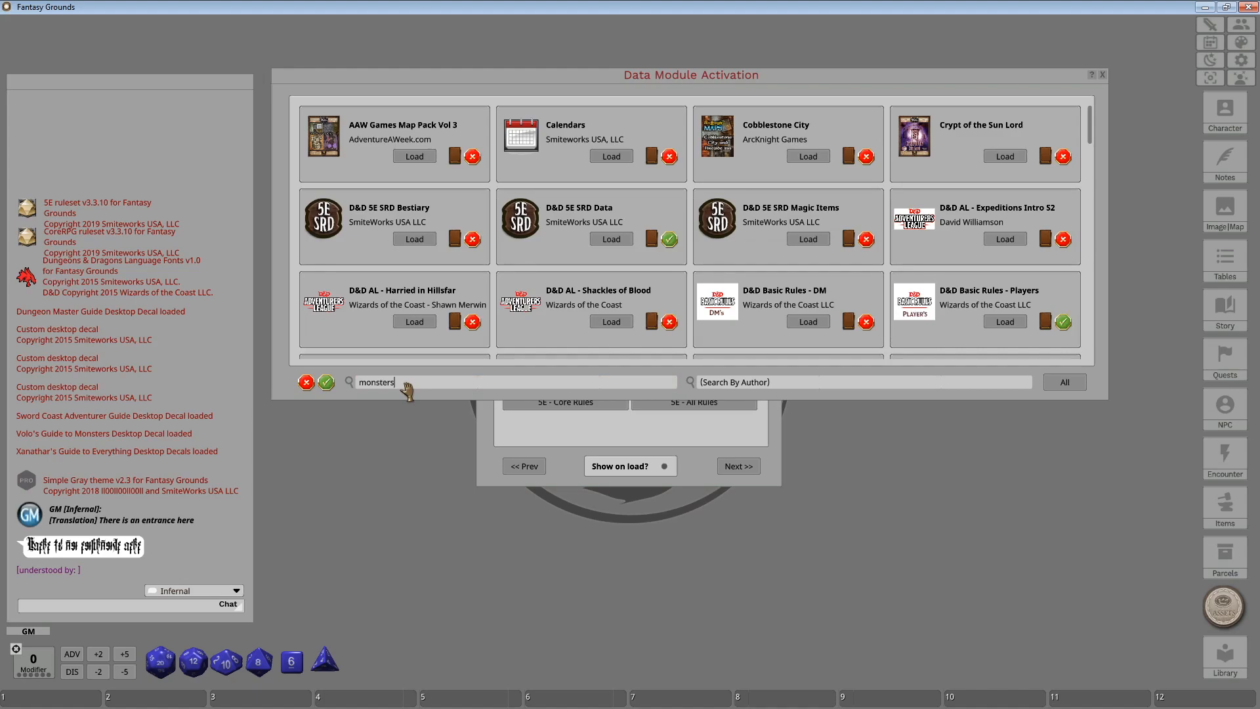
{"action": "key", "text": "Return"}
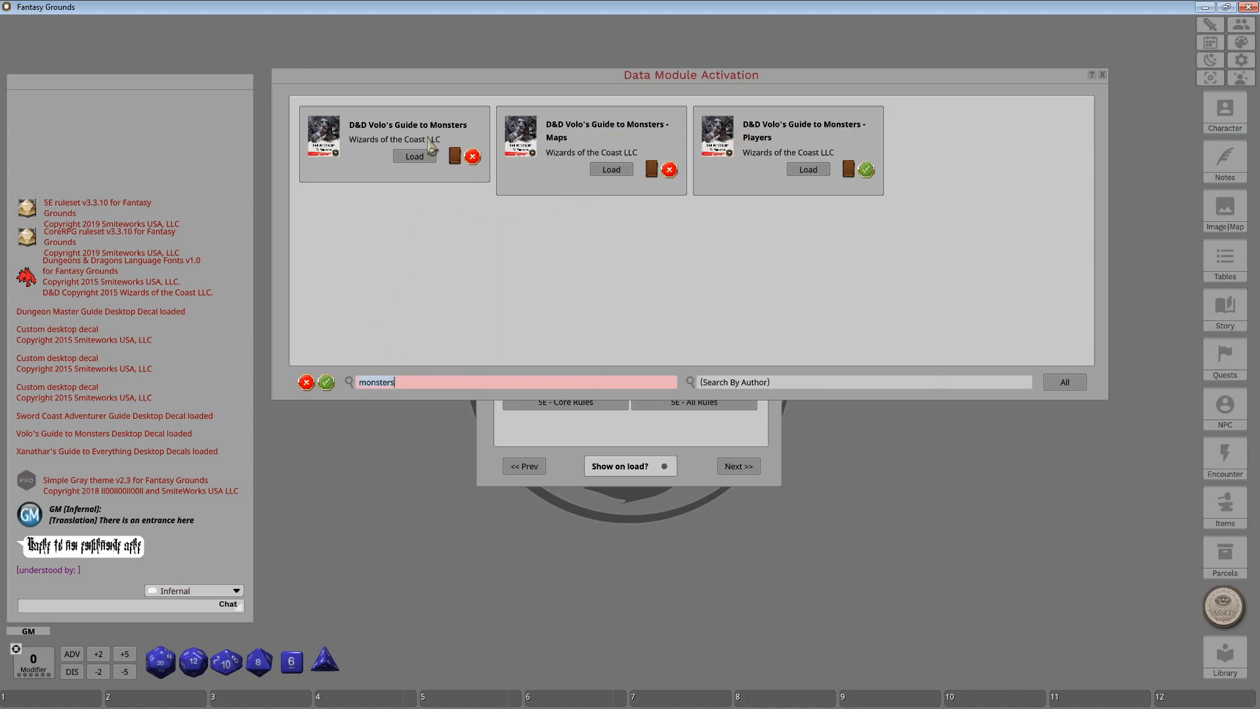
{"action": "left_click", "coordinate": [416, 383]}
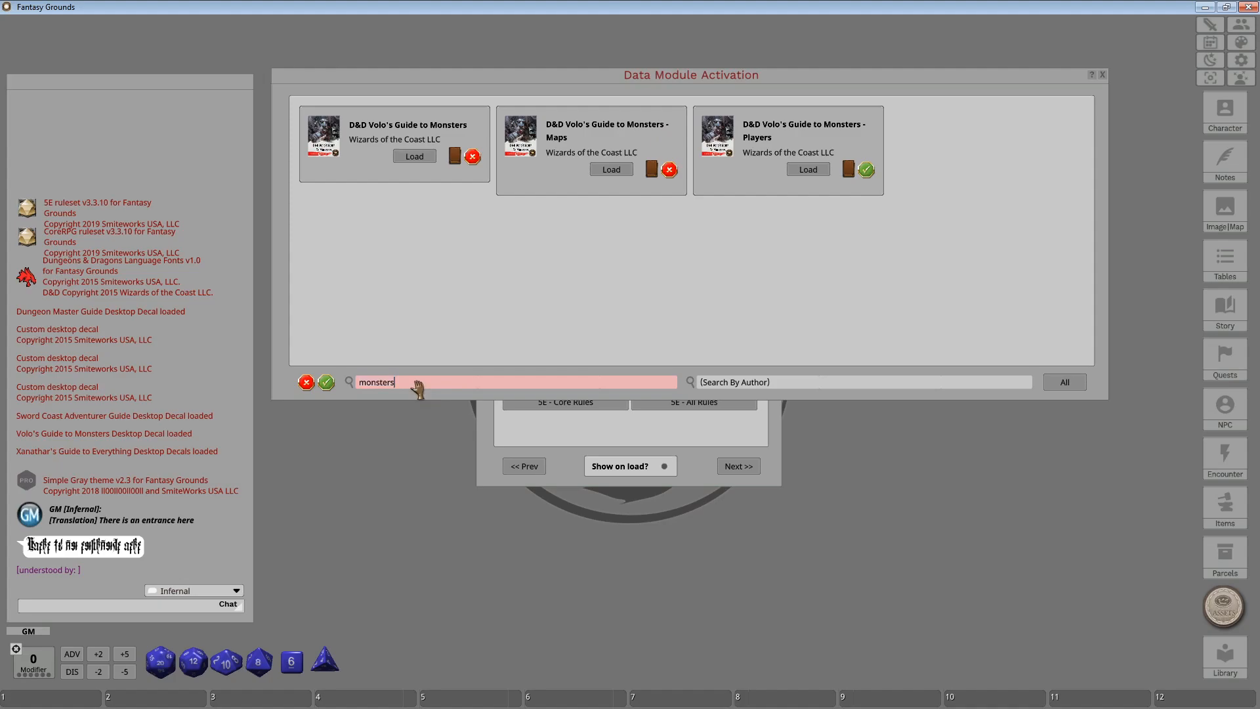
{"action": "key", "text": "BackSpace"}
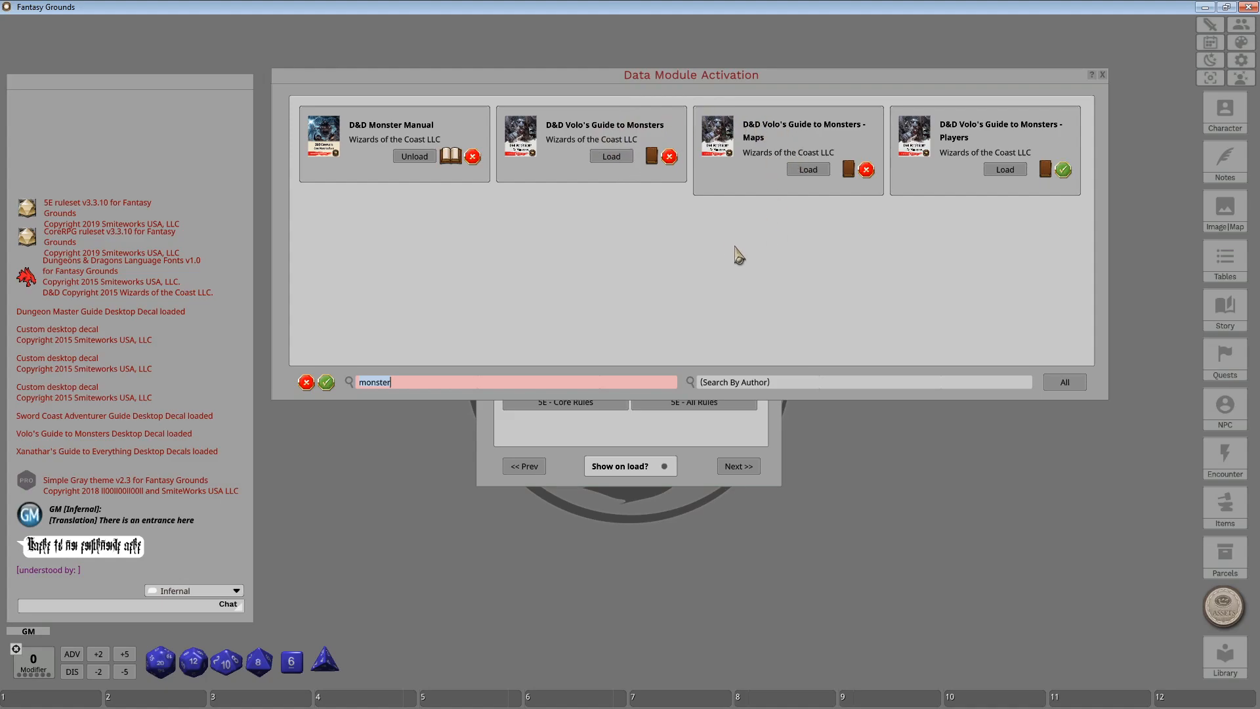
Filter the modules by "lost" and load D&D Lost Mine of Phandelver.
{"action": "left_click", "coordinate": [459, 386]}
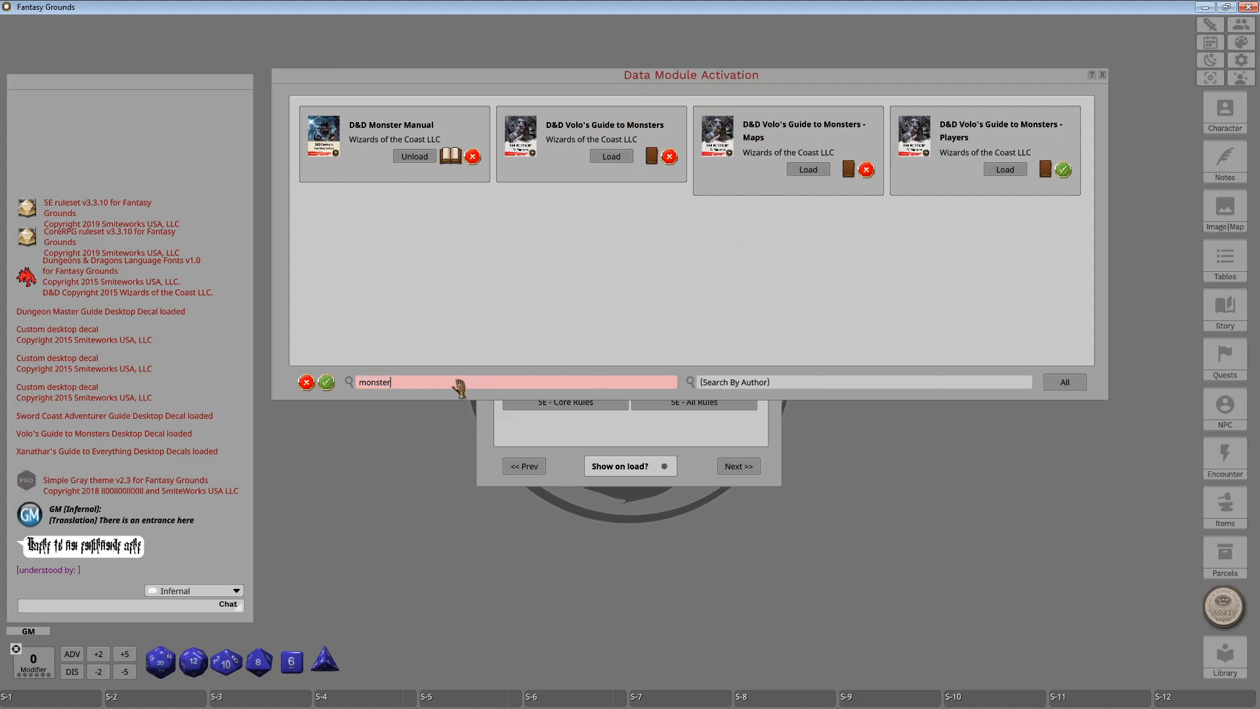
{"action": "key", "text": "BackSpace"}
{"action": "key", "text": "BackSpace"}
{"action": "key", "text": "BackSpace"}
{"action": "key", "text": "BackSpace"}
{"action": "key", "text": "BackSpace"}
{"action": "key", "text": "BackSpace"}
{"action": "key", "text": "BackSpace"}
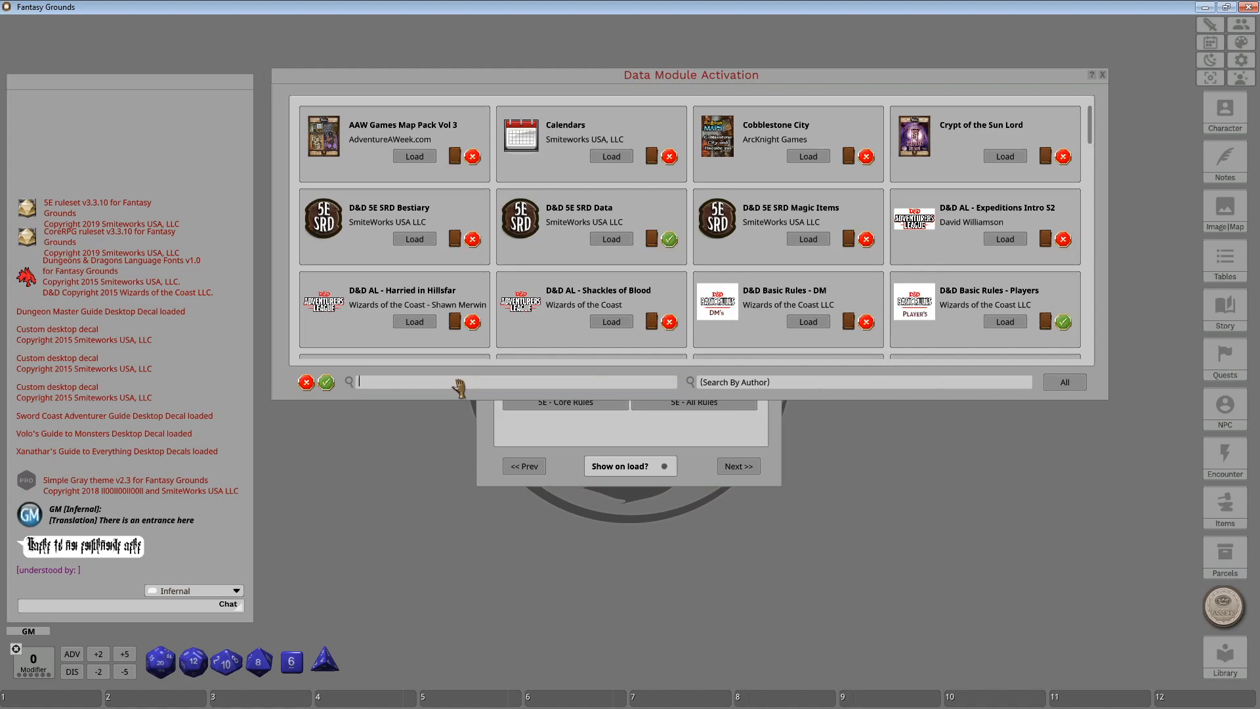
{"action": "type", "text": "lost"}
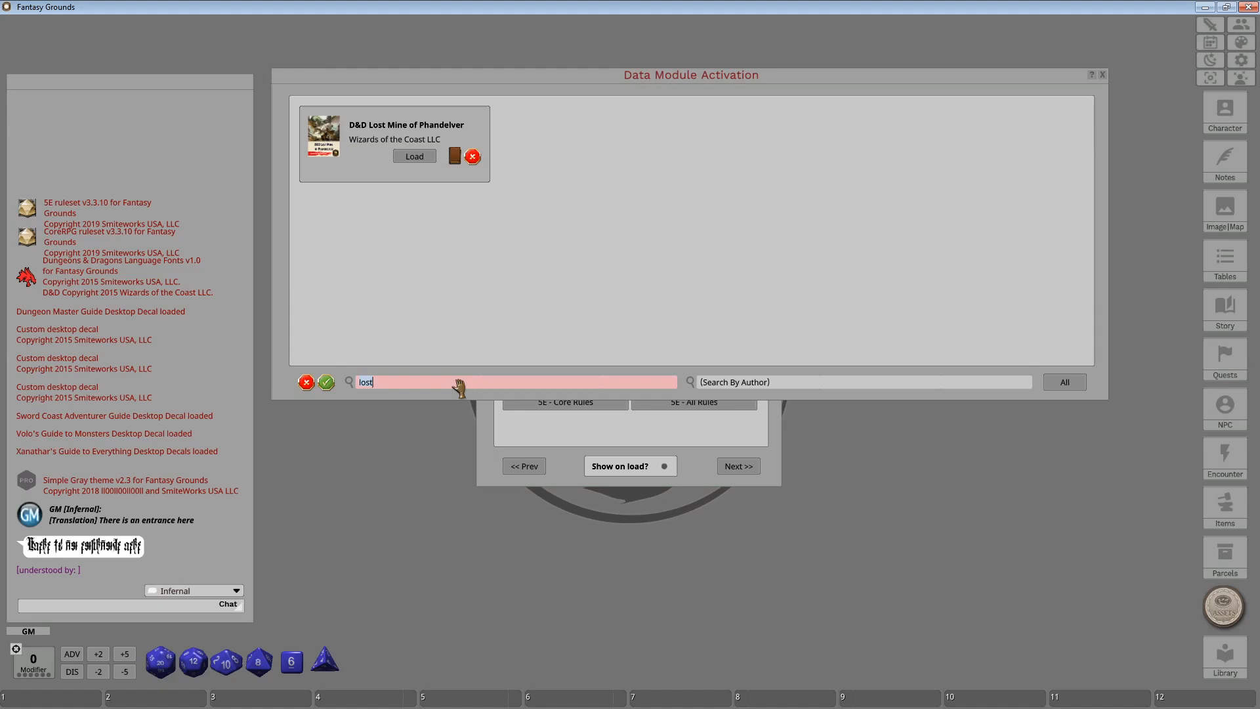
{"action": "left_click", "coordinate": [413, 157]}
Open the Story list, review its Lost Mine of Phandelver chapter groups, and close the list.
{"action": "left_click", "coordinate": [1231, 319]}
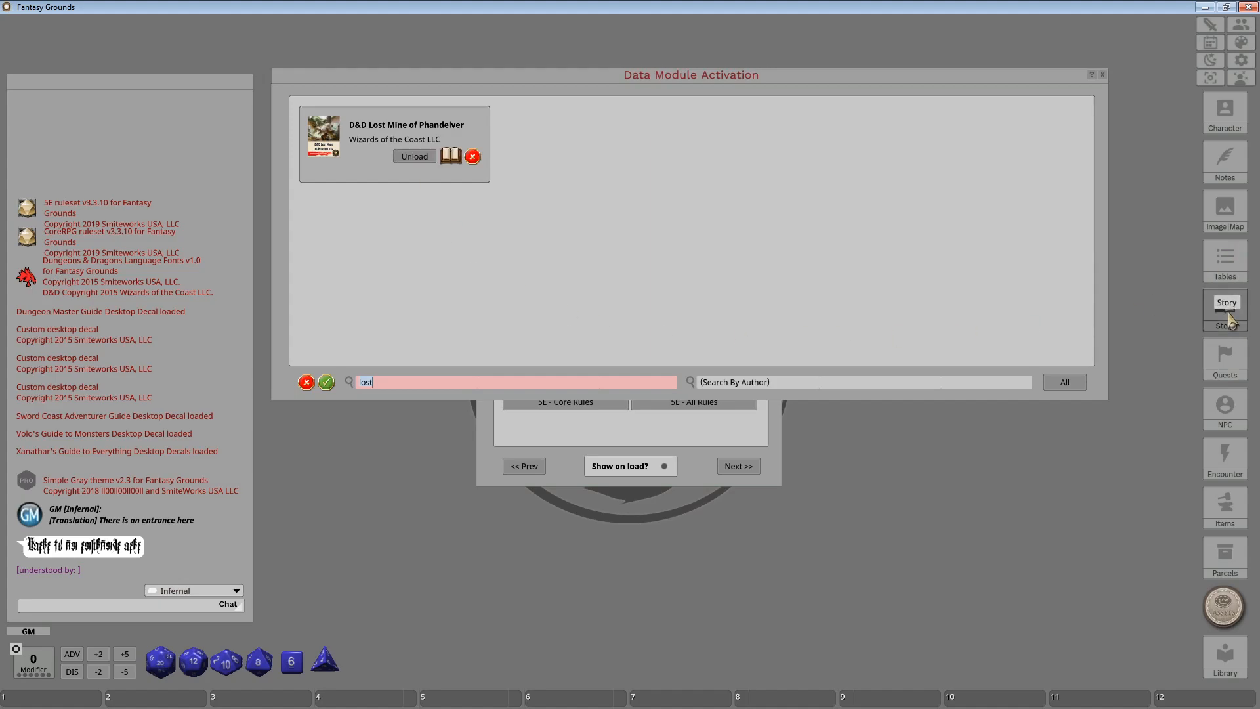
{"action": "left_click", "coordinate": [724, 271]}
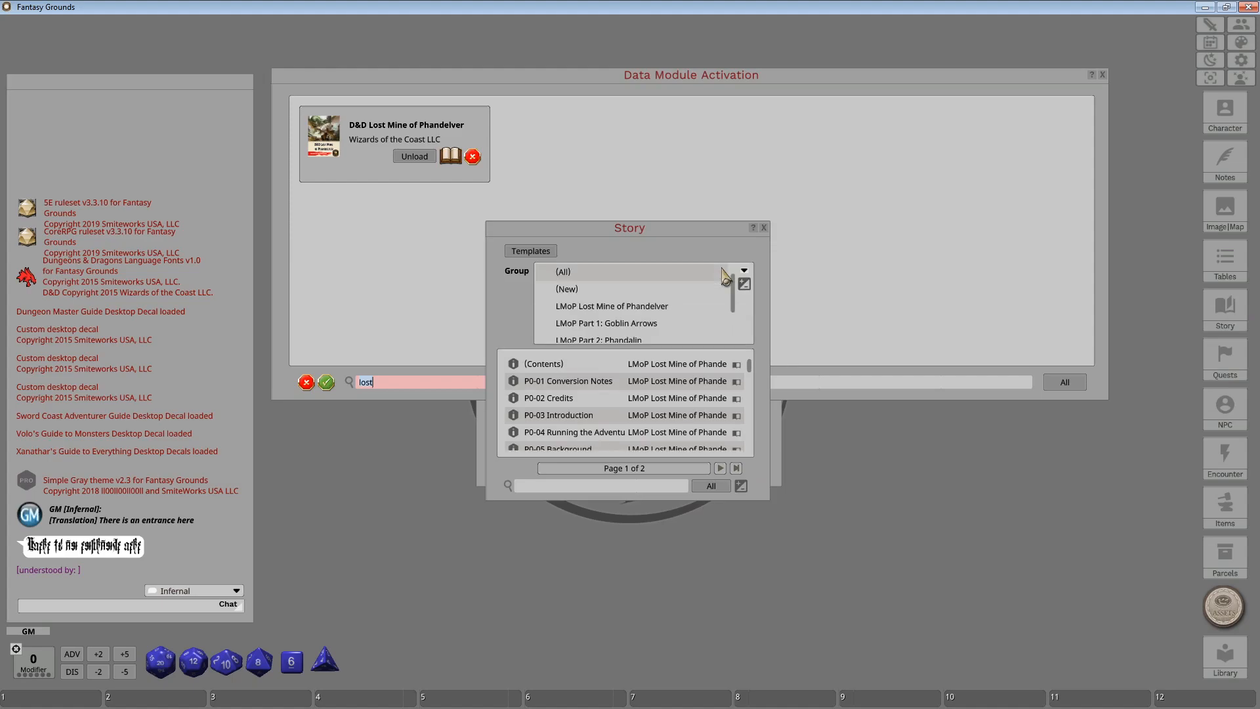
{"action": "scroll", "coordinate": [657, 302], "scroll_direction": "down", "scroll_amount": 3}
{"action": "scroll", "coordinate": [650, 321], "scroll_direction": "up", "scroll_amount": 3}
{"action": "scroll", "coordinate": [649, 322], "scroll_direction": "down", "scroll_amount": 3}
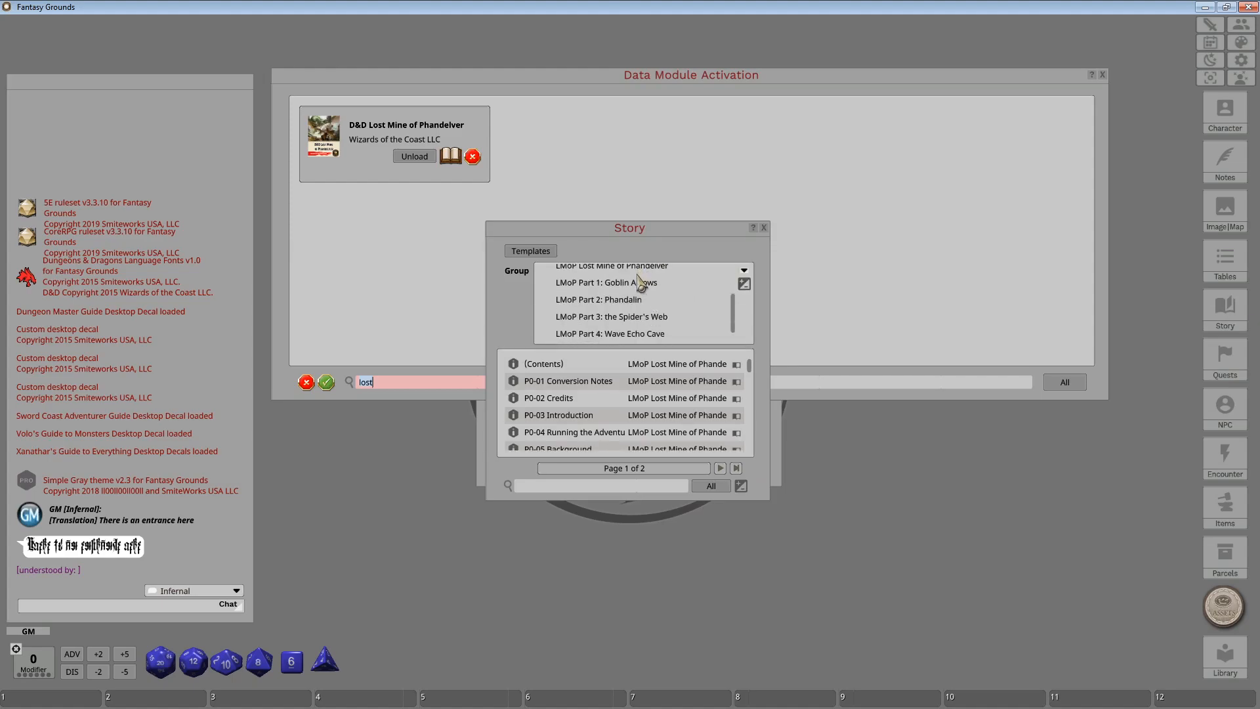
{"action": "scroll", "coordinate": [669, 333], "scroll_direction": "up", "scroll_amount": 3}
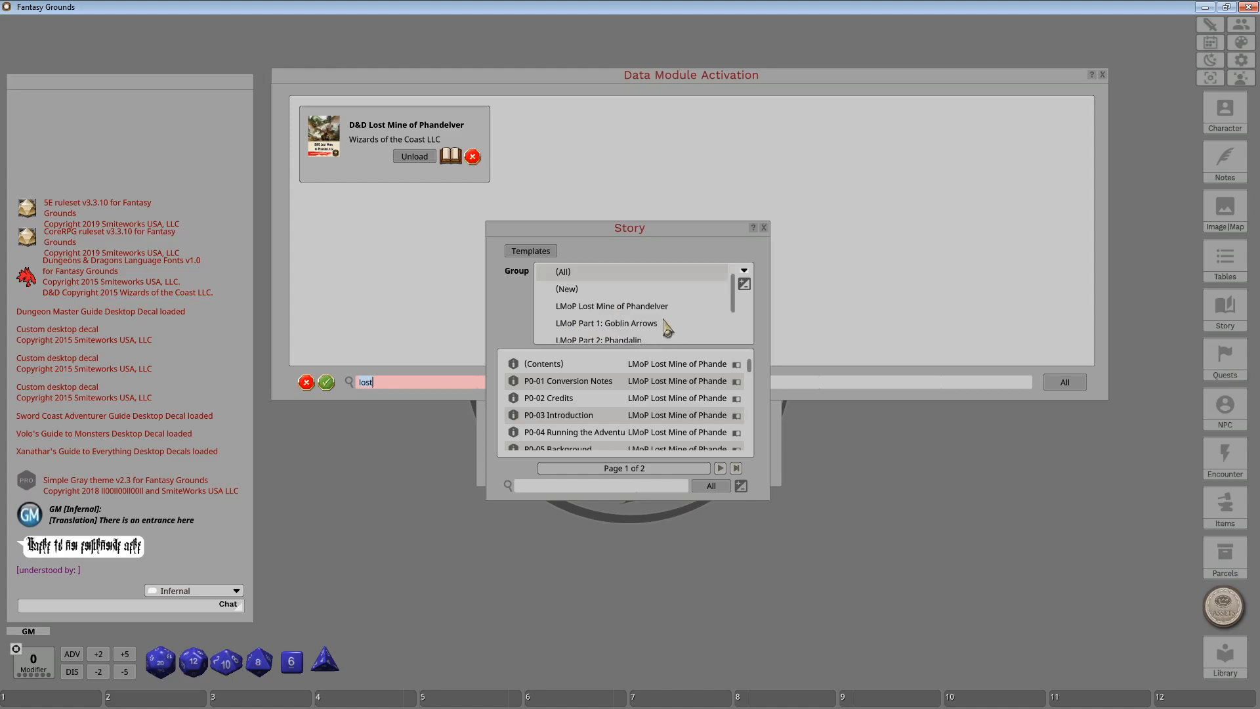
{"action": "left_click", "coordinate": [764, 228]}
Filter the Quests list to the DD Lost Mine of Phandelver group, browse its quests, and close the list.
{"action": "left_click", "coordinate": [1225, 358]}
{"action": "left_click", "coordinate": [699, 253]}
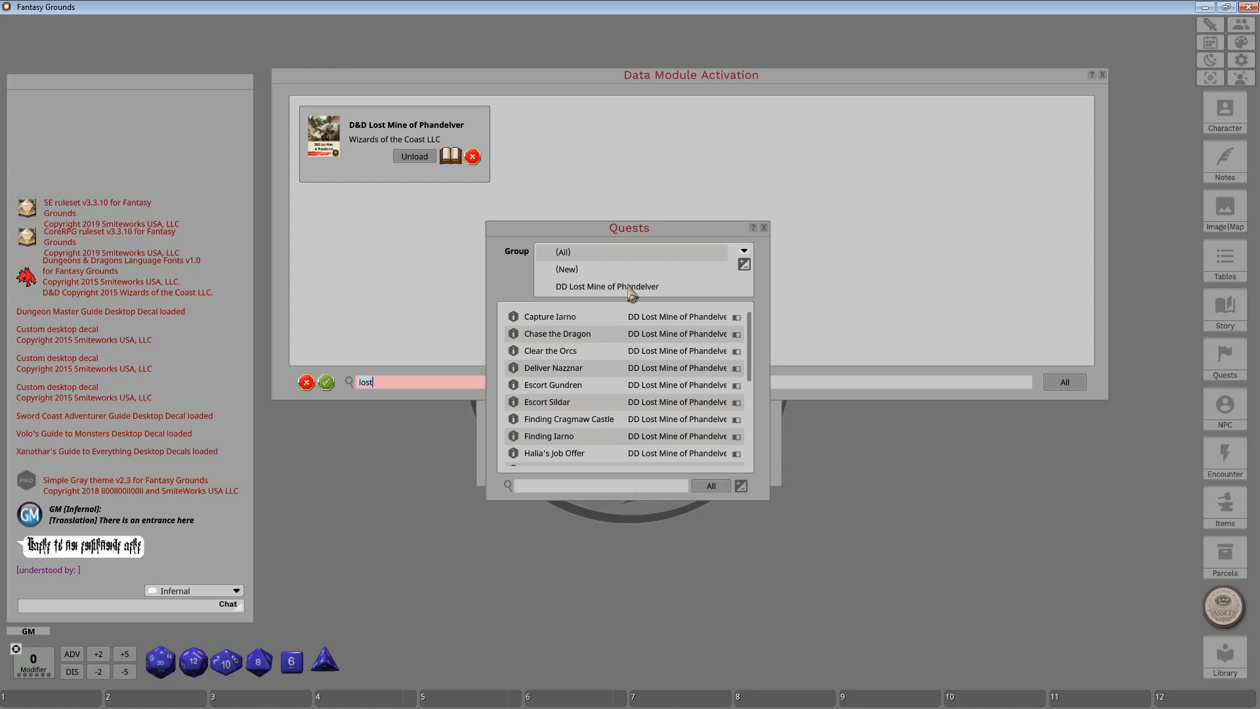
{"action": "left_click", "coordinate": [630, 287]}
{"action": "scroll", "coordinate": [676, 388], "scroll_direction": "down", "scroll_amount": 3}
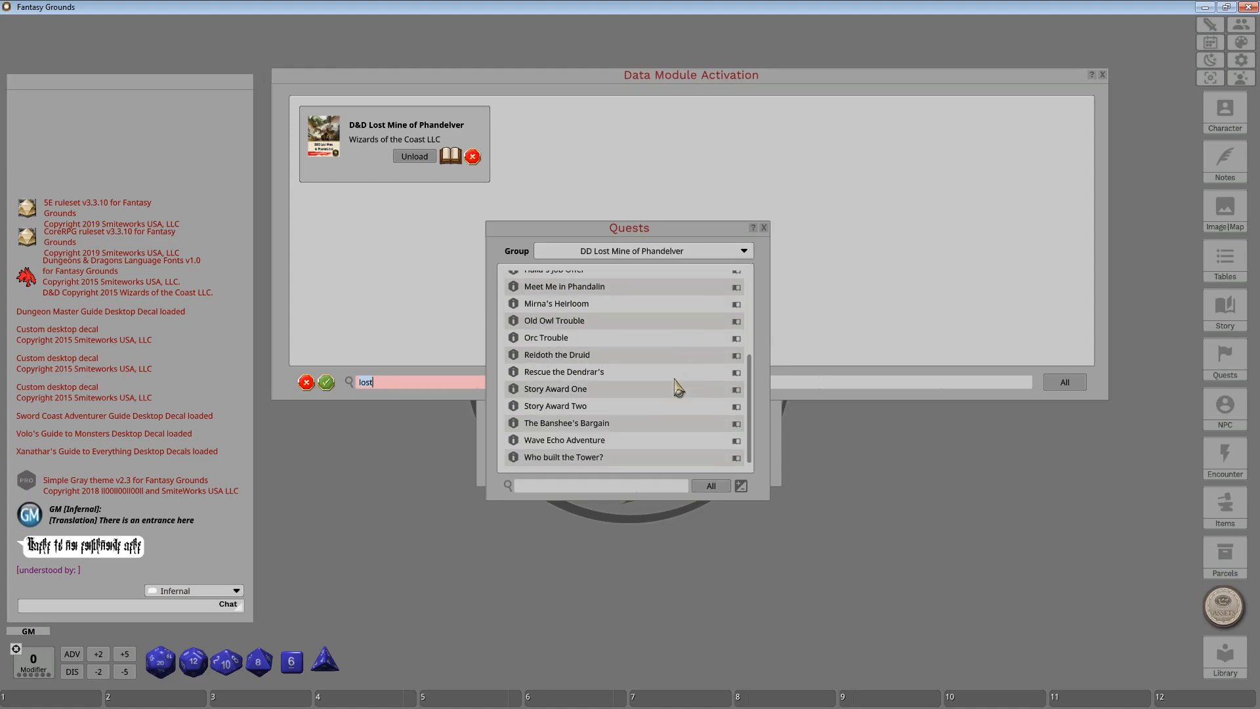
{"action": "scroll", "coordinate": [678, 387], "scroll_direction": "up", "scroll_amount": 5}
{"action": "left_click", "coordinate": [744, 251]}
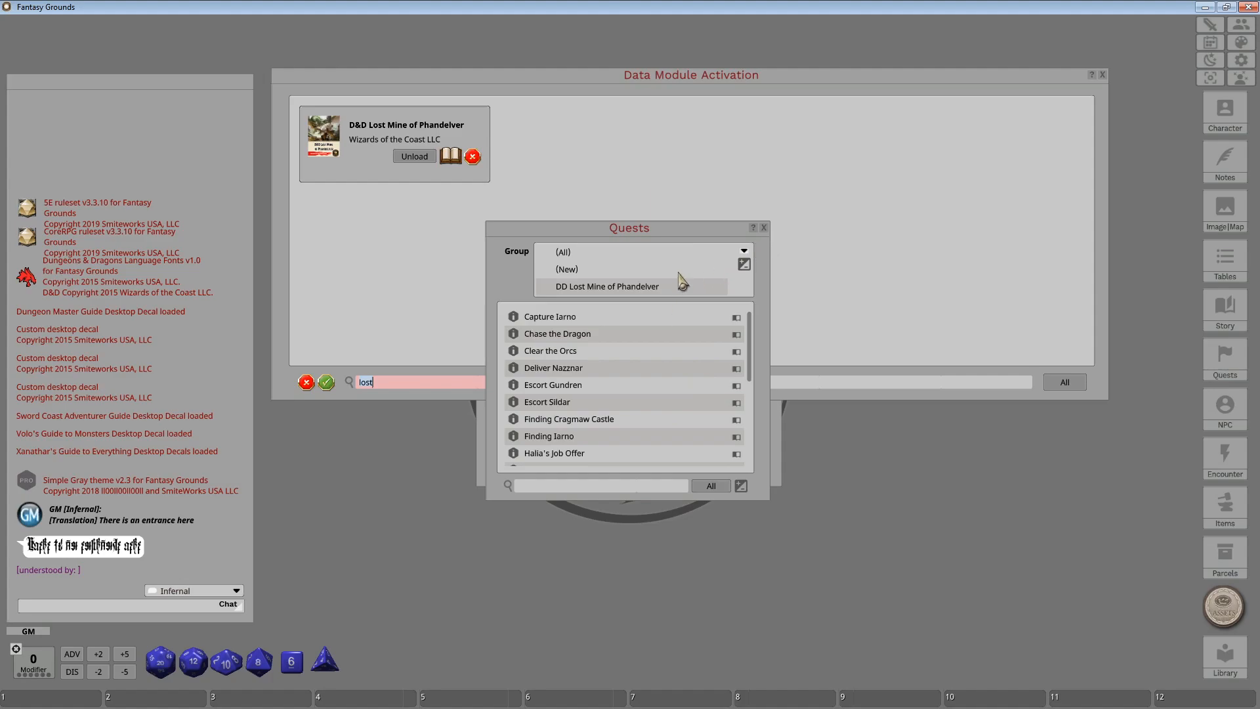
{"action": "left_click", "coordinate": [764, 227]}
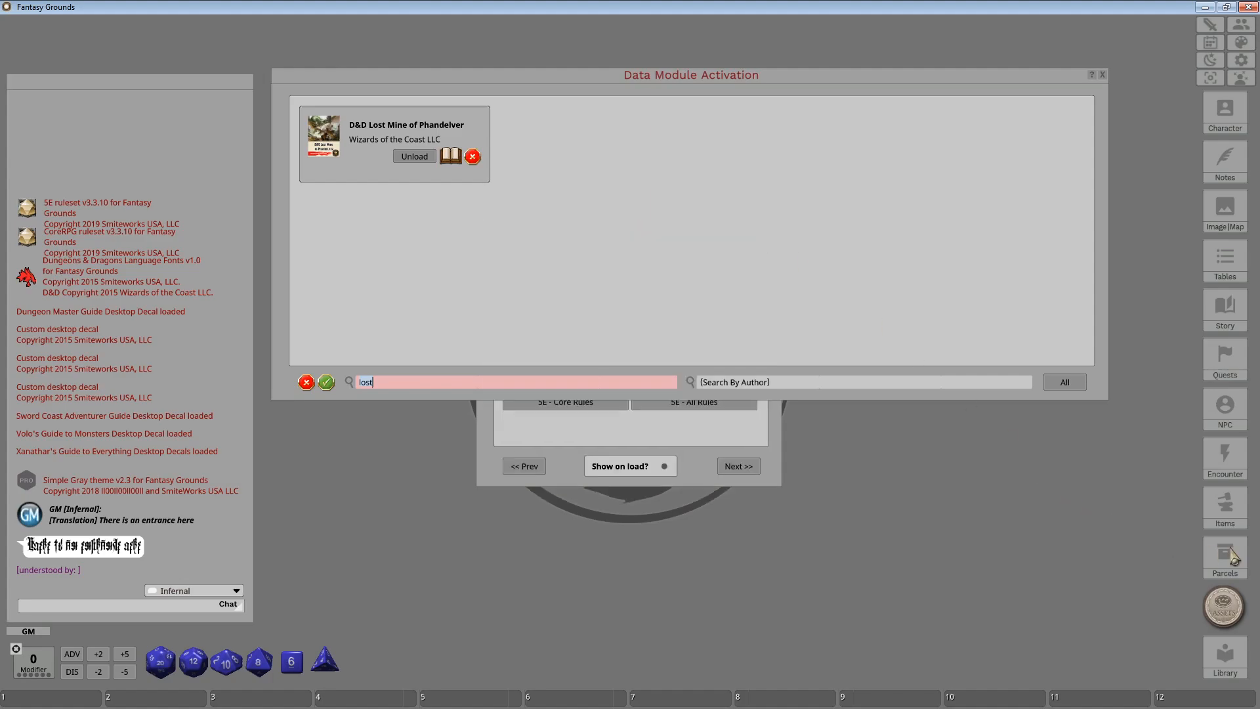
Filter the Parcels list to the Parcels - D&D Lost Mine of Phandelver group, review it, and close the list.
{"action": "left_click", "coordinate": [624, 257]}
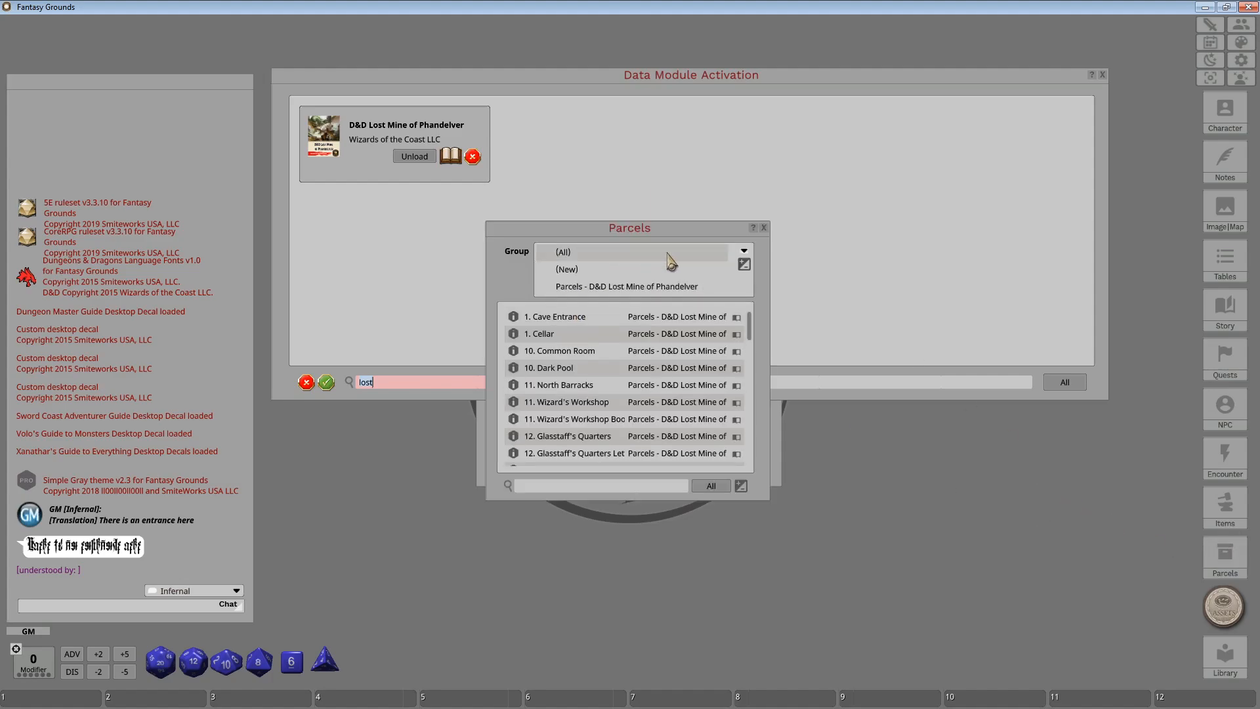
{"action": "left_click", "coordinate": [646, 289]}
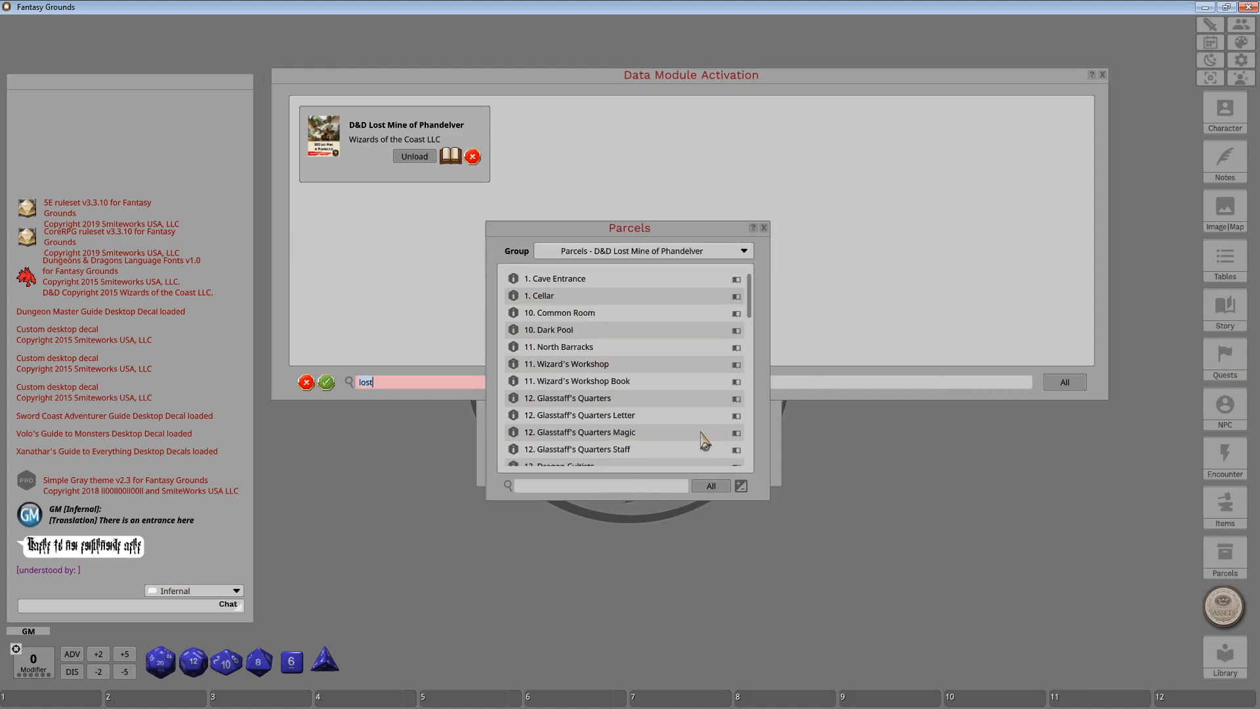
{"action": "left_click", "coordinate": [763, 227]}
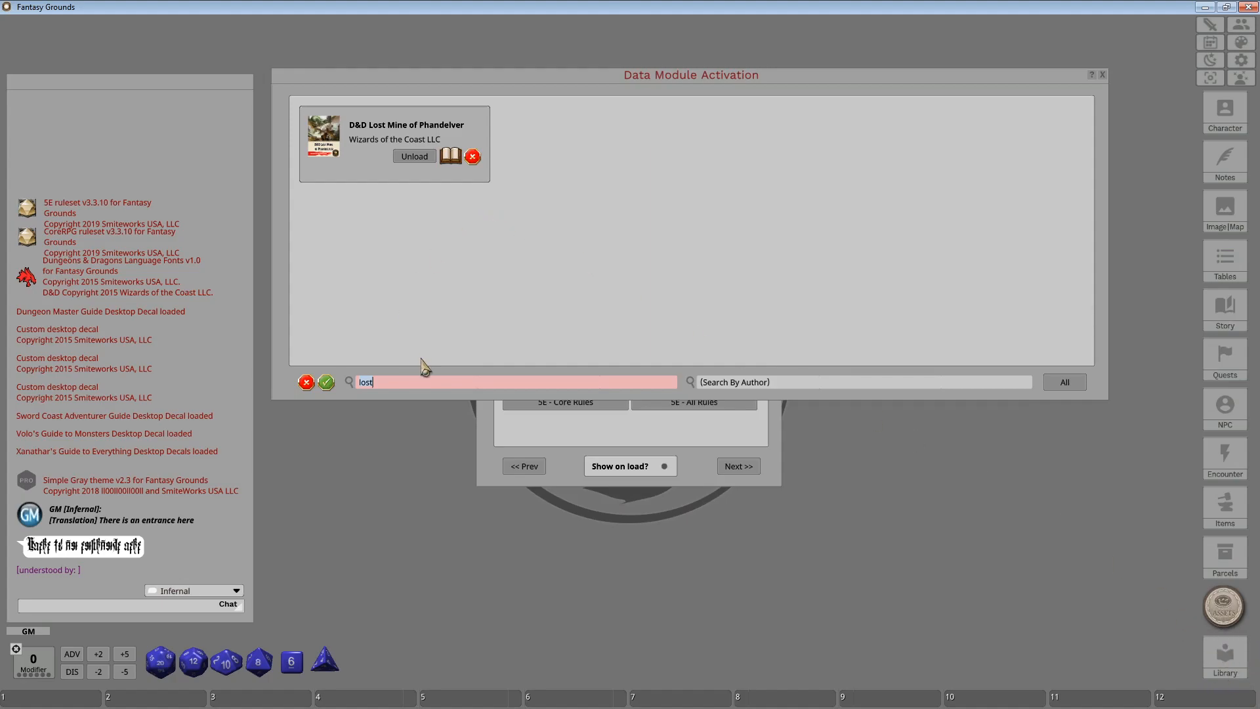
Search the data modules for "srd" to review the free SRD modules, and clear the filter.
{"action": "key", "text": "BackSpace"}
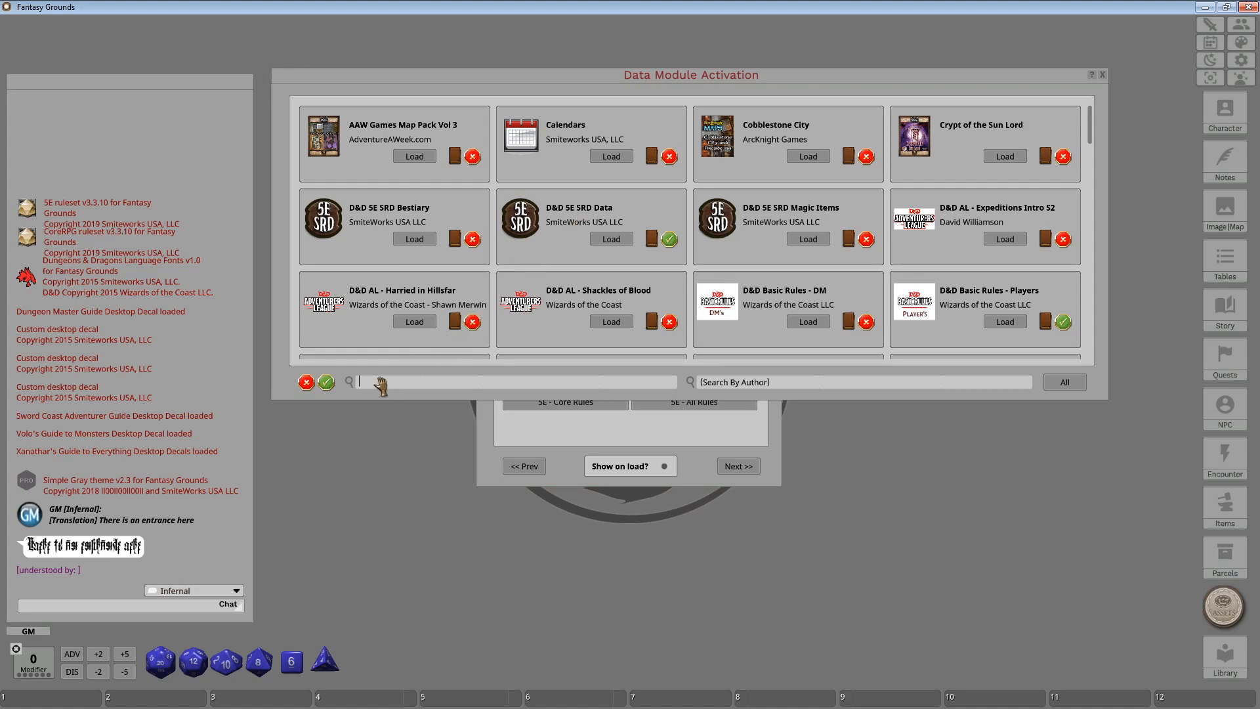
{"action": "type", "text": "srd"}
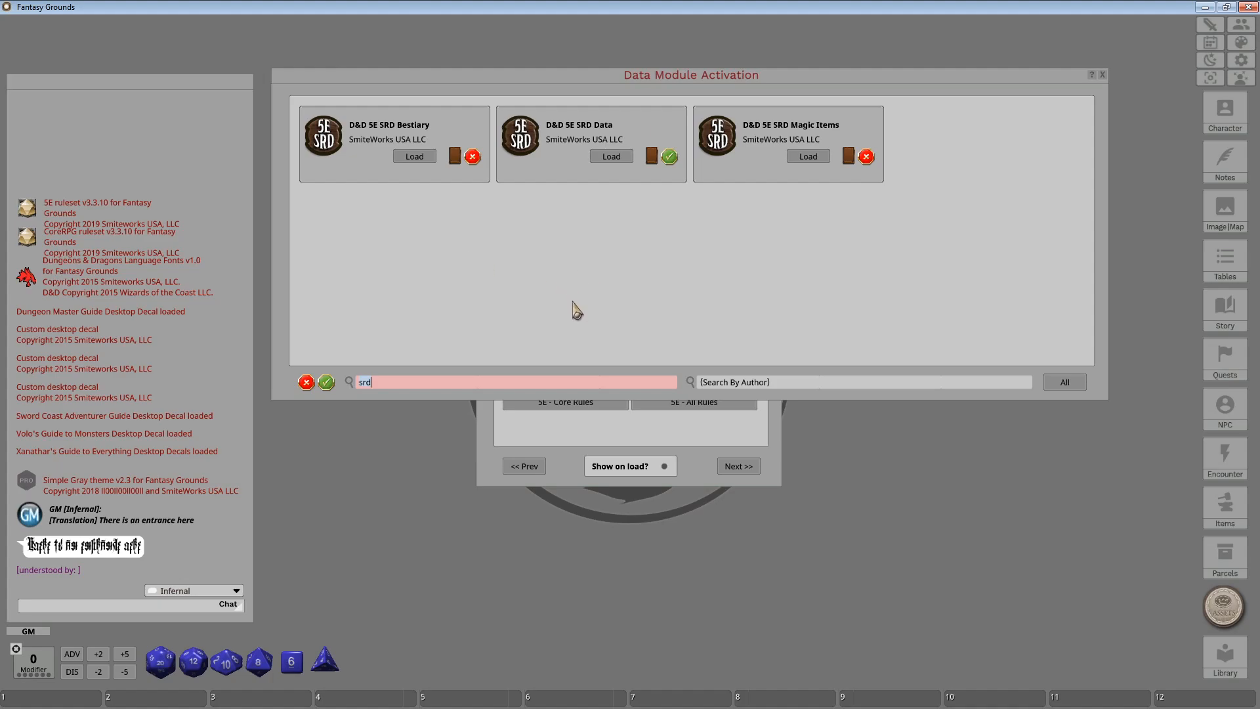
{"action": "key", "text": "BackSpace"}
{"action": "key", "text": "BackSpace"}
{"action": "key", "text": "BackSpace"}
Load and unload the Sewer Map module near the end of the full module list, and close the Data Module Activation window.
{"action": "scroll", "coordinate": [739, 266], "scroll_direction": "down", "scroll_amount": 3}
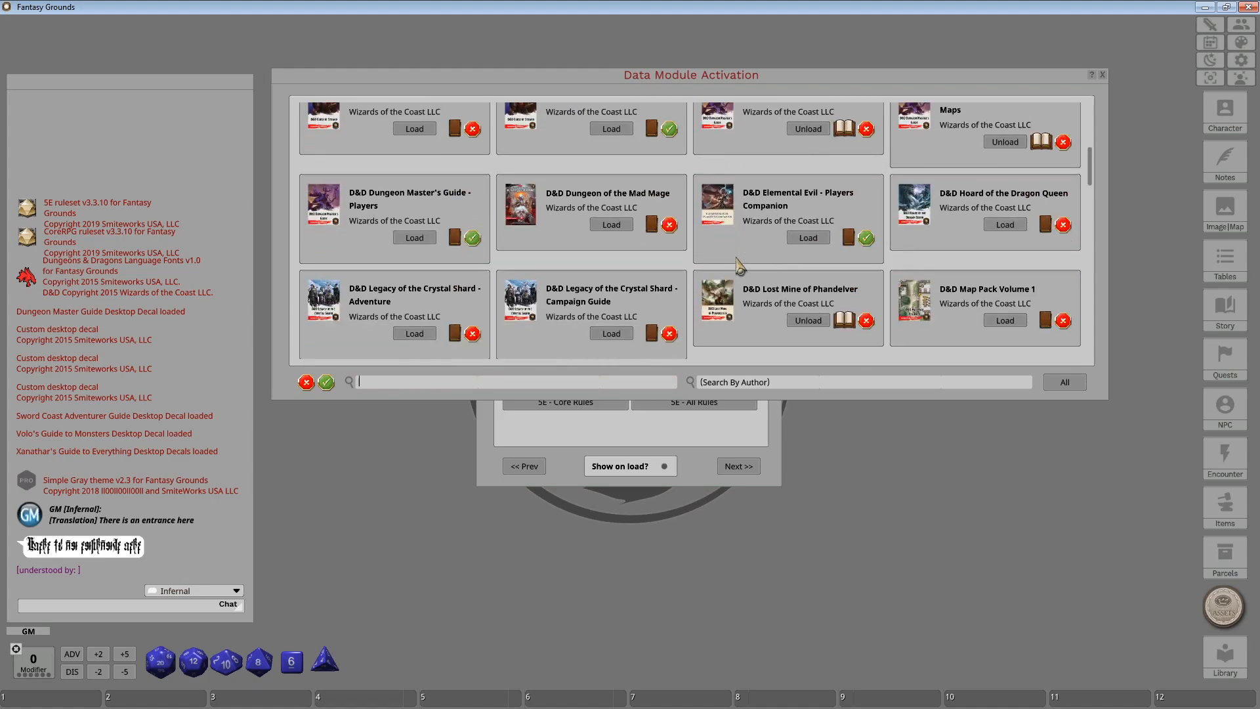
{"action": "scroll", "coordinate": [738, 266], "scroll_direction": "down", "scroll_amount": 10}
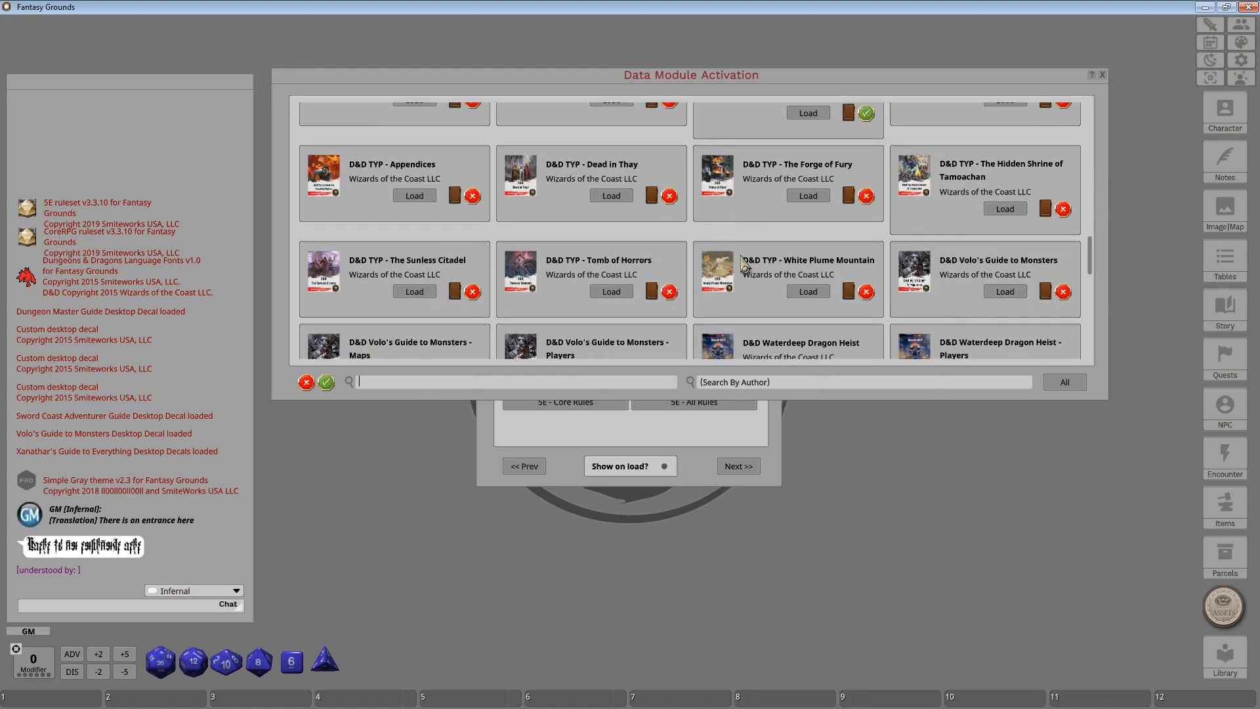
{"action": "scroll", "coordinate": [745, 263], "scroll_direction": "down", "scroll_amount": 3}
{"action": "scroll", "coordinate": [745, 265], "scroll_direction": "down", "scroll_amount": 6}
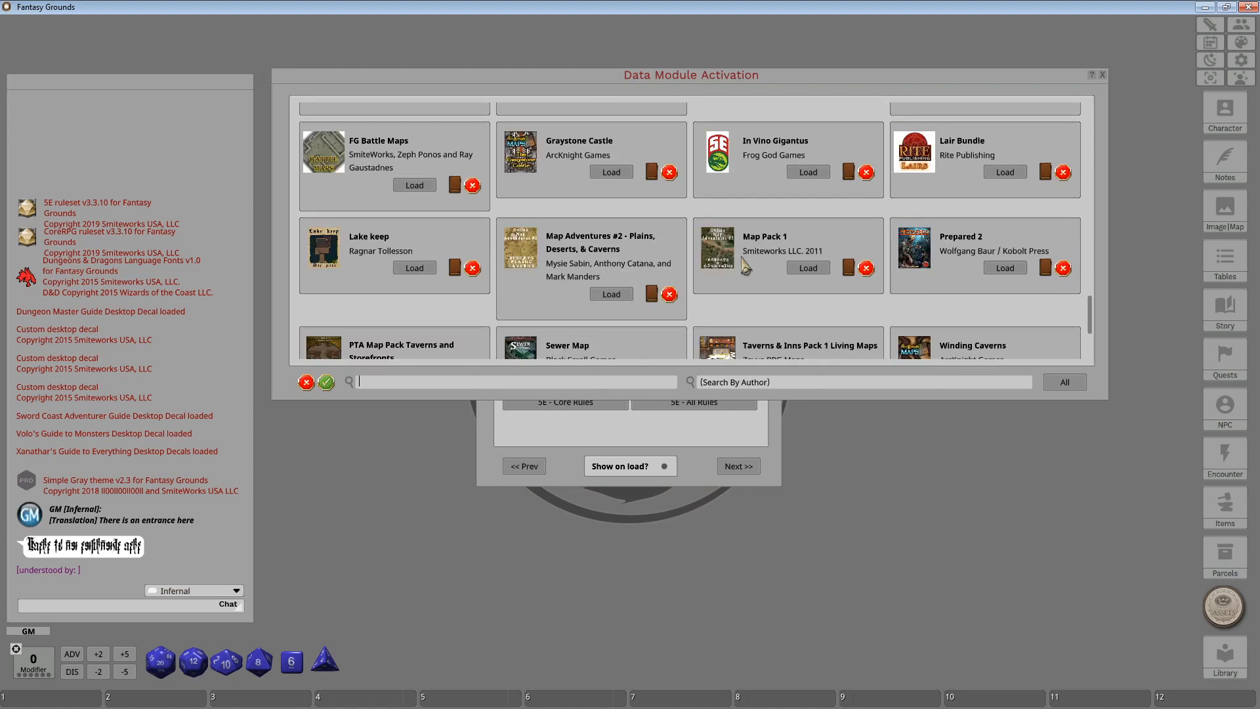
{"action": "scroll", "coordinate": [745, 266], "scroll_direction": "down", "scroll_amount": 3}
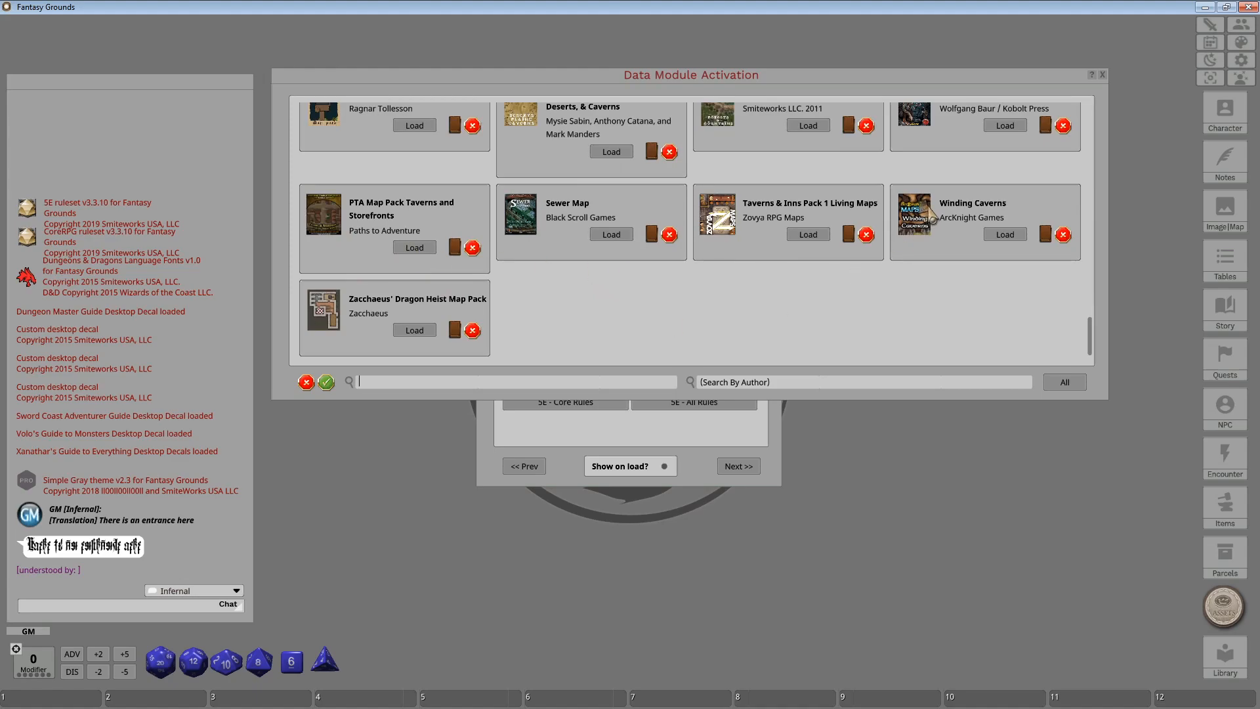
{"action": "left_click", "coordinate": [619, 235]}
{"action": "left_click", "coordinate": [613, 236]}
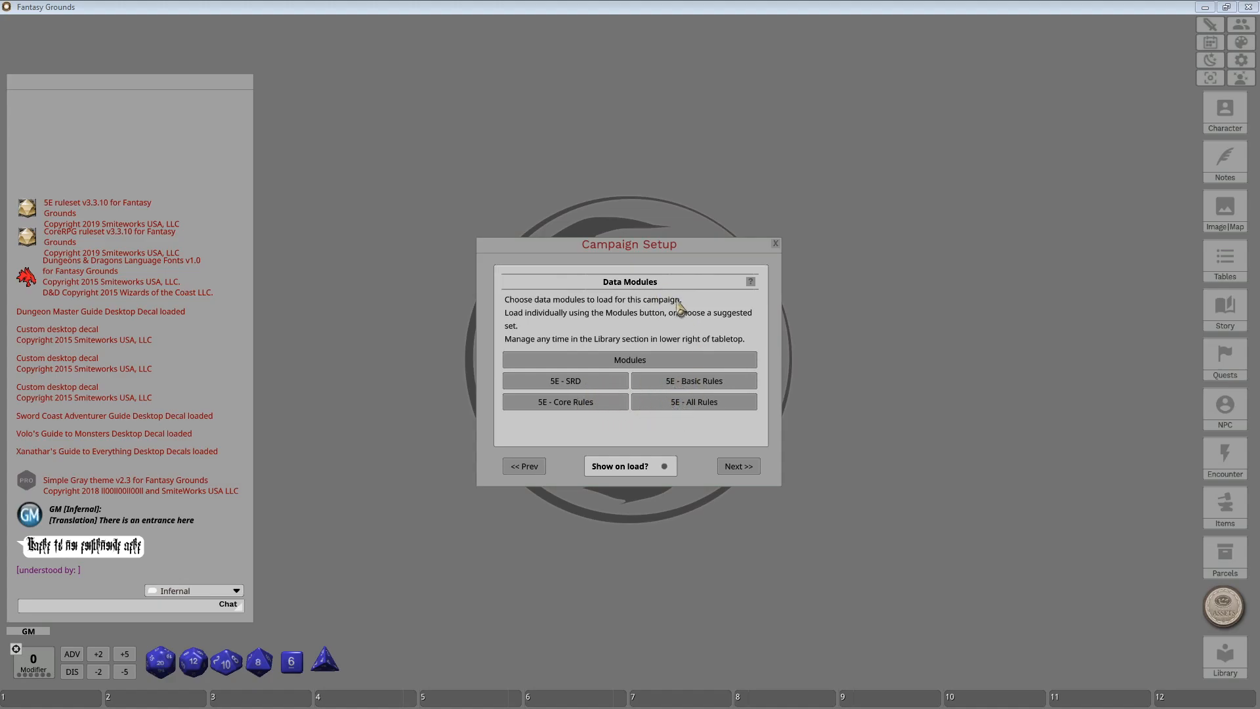
Advance Campaign Setup from Data Modules to the Options page and open the campaign options.
{"action": "left_click", "coordinate": [738, 467]}
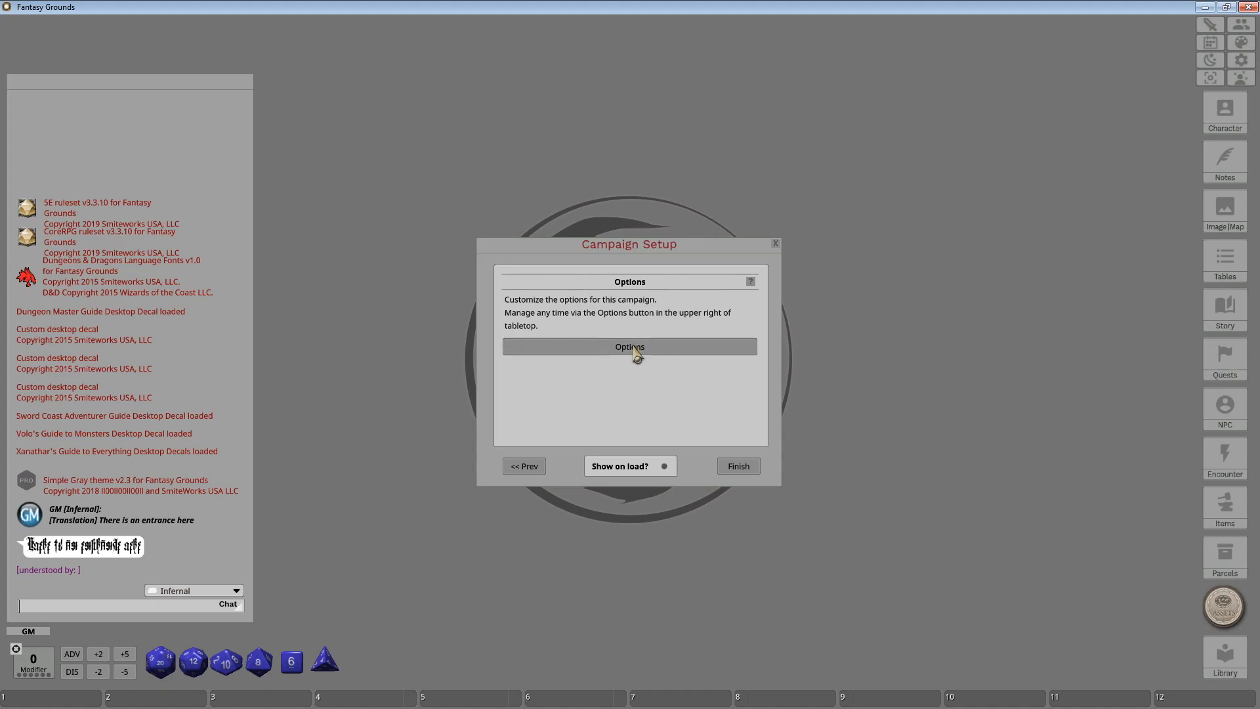
{"action": "left_click", "coordinate": [535, 468]}
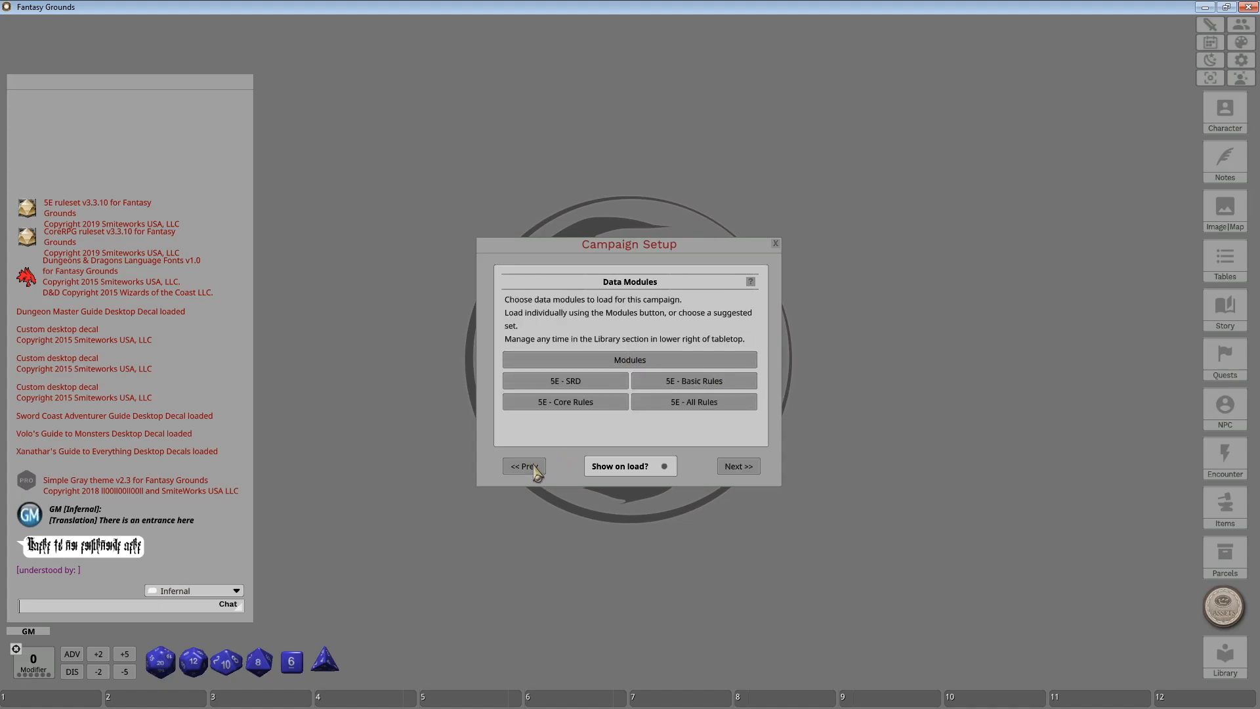
{"action": "left_click", "coordinate": [739, 468]}
{"action": "left_click", "coordinate": [524, 468]}
{"action": "left_click", "coordinate": [740, 466]}
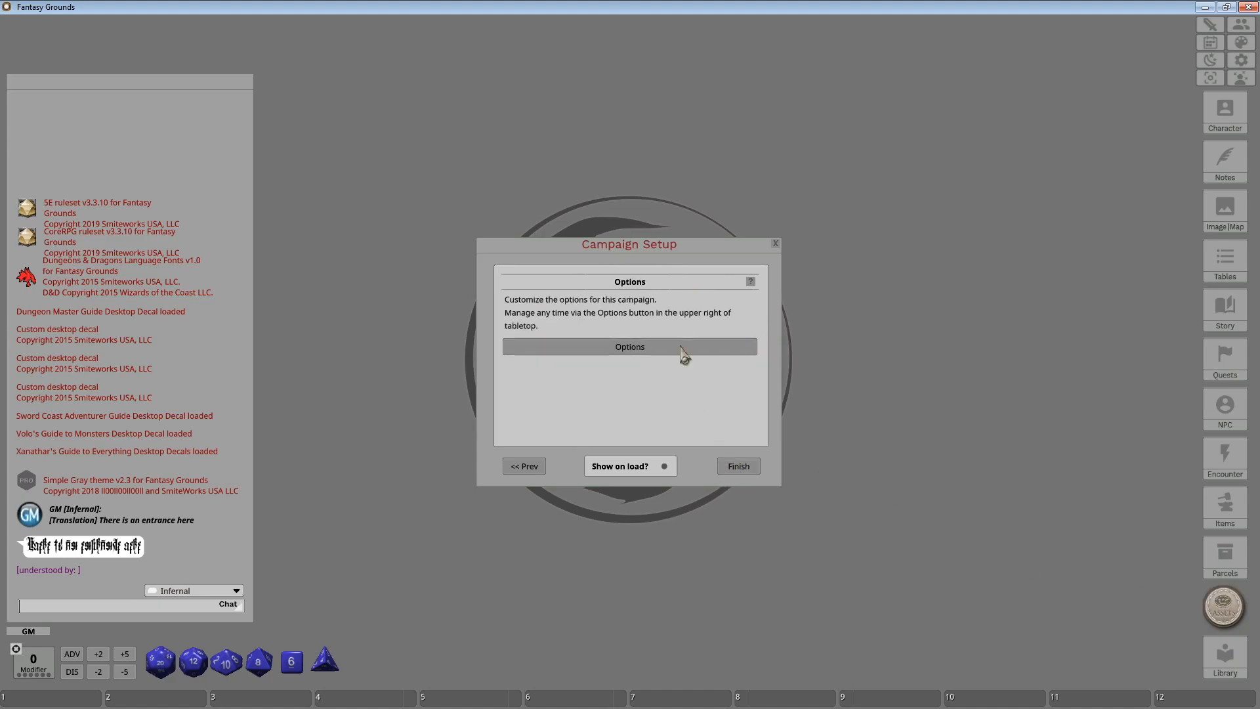
{"action": "left_click", "coordinate": [623, 348]}
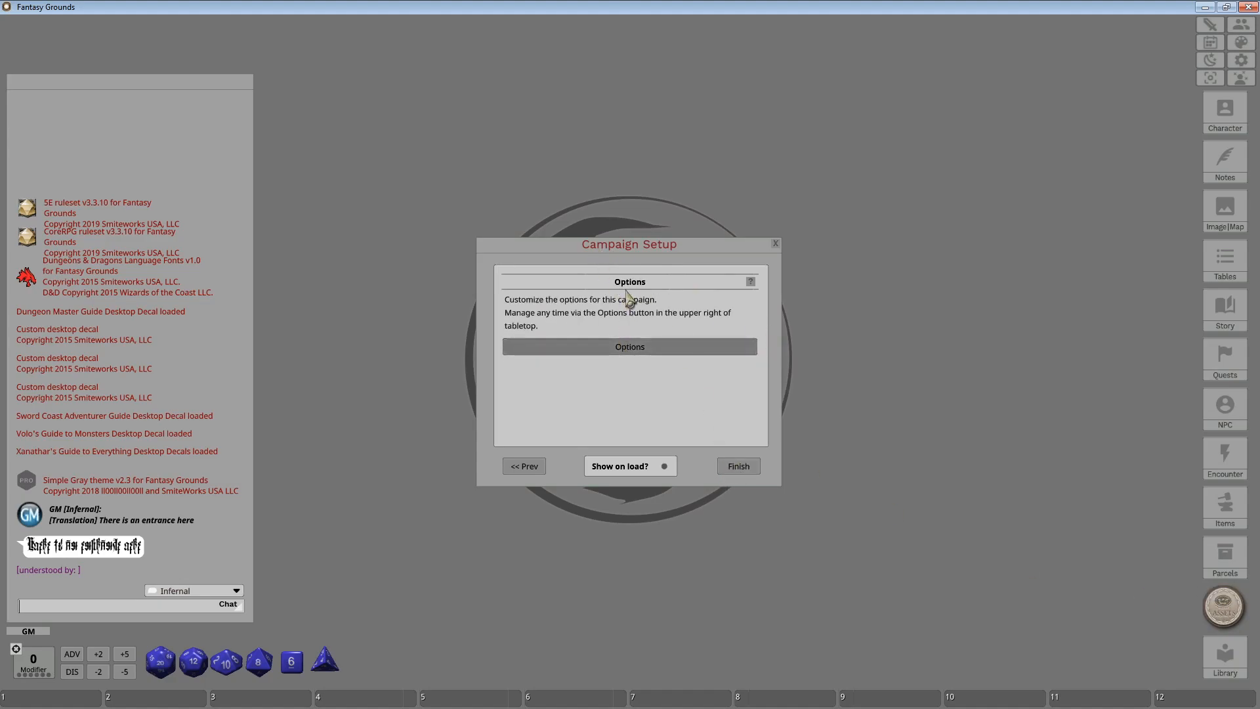
Finish Campaign Setup and place the Options window directly beside the chat window.
{"action": "left_click_drag", "start_coordinate": [632, 217], "coordinate": [428, 96]}
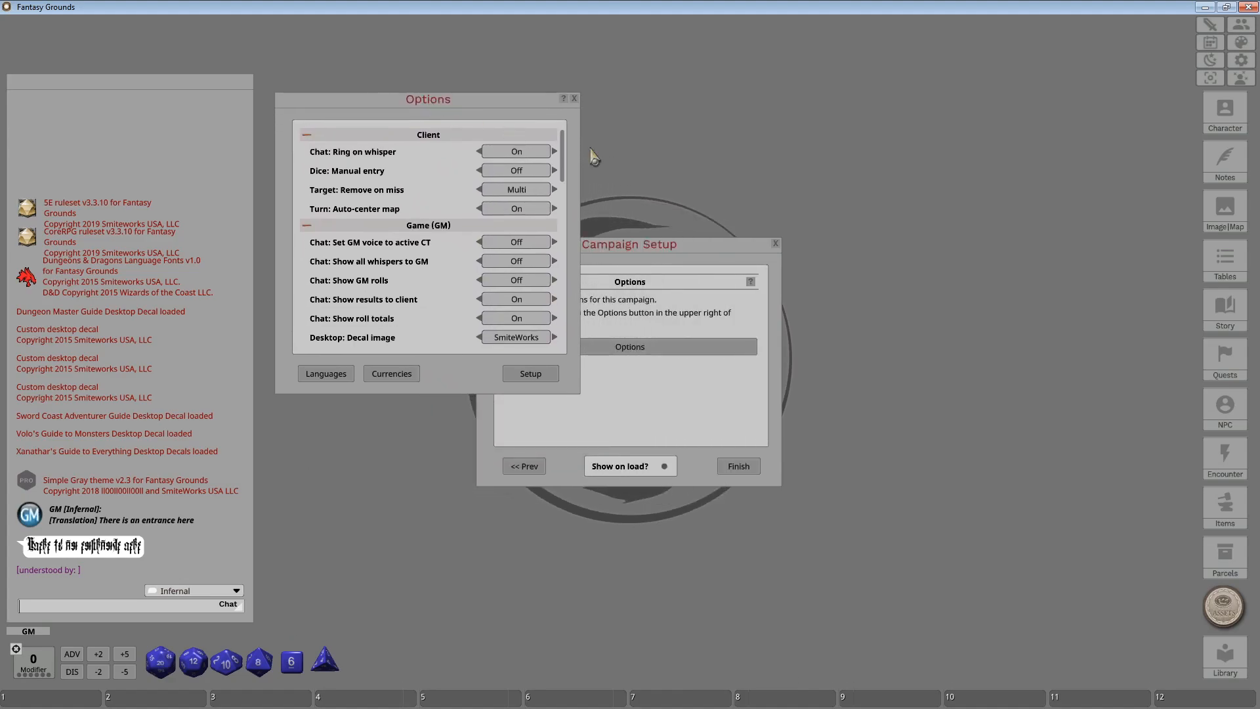
{"action": "left_click_drag", "start_coordinate": [759, 247], "coordinate": [943, 220]}
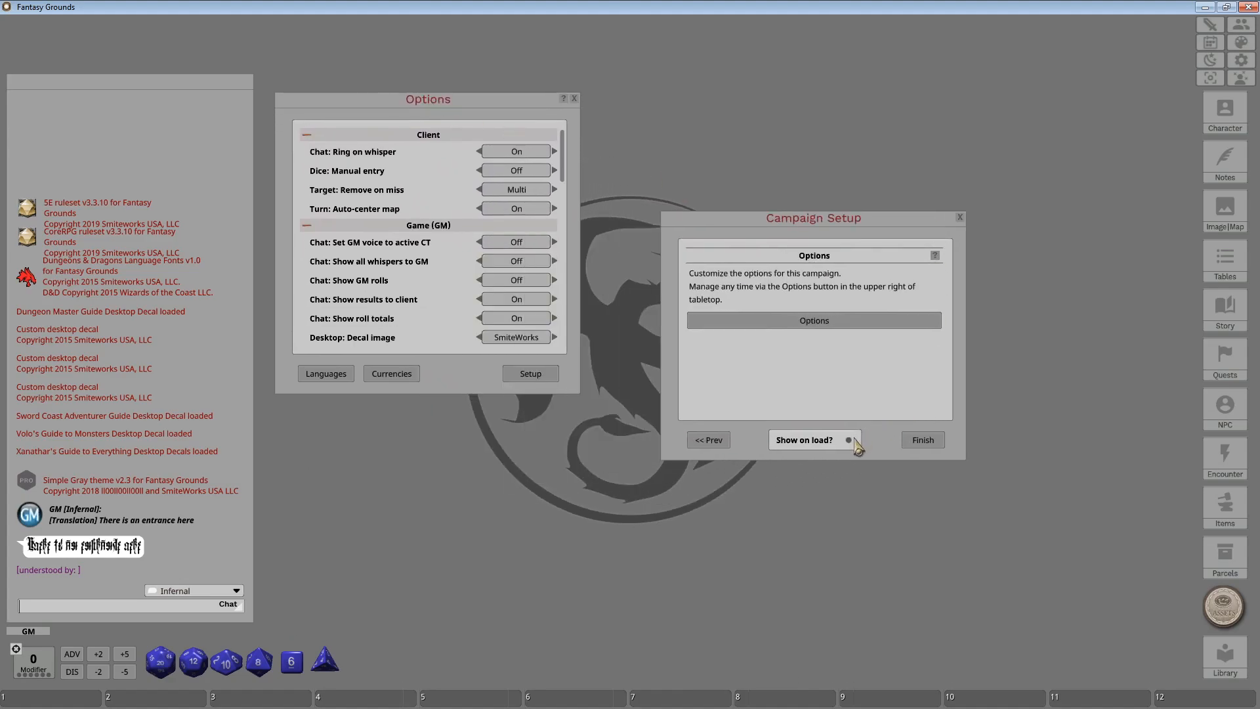
{"action": "left_click", "coordinate": [929, 441]}
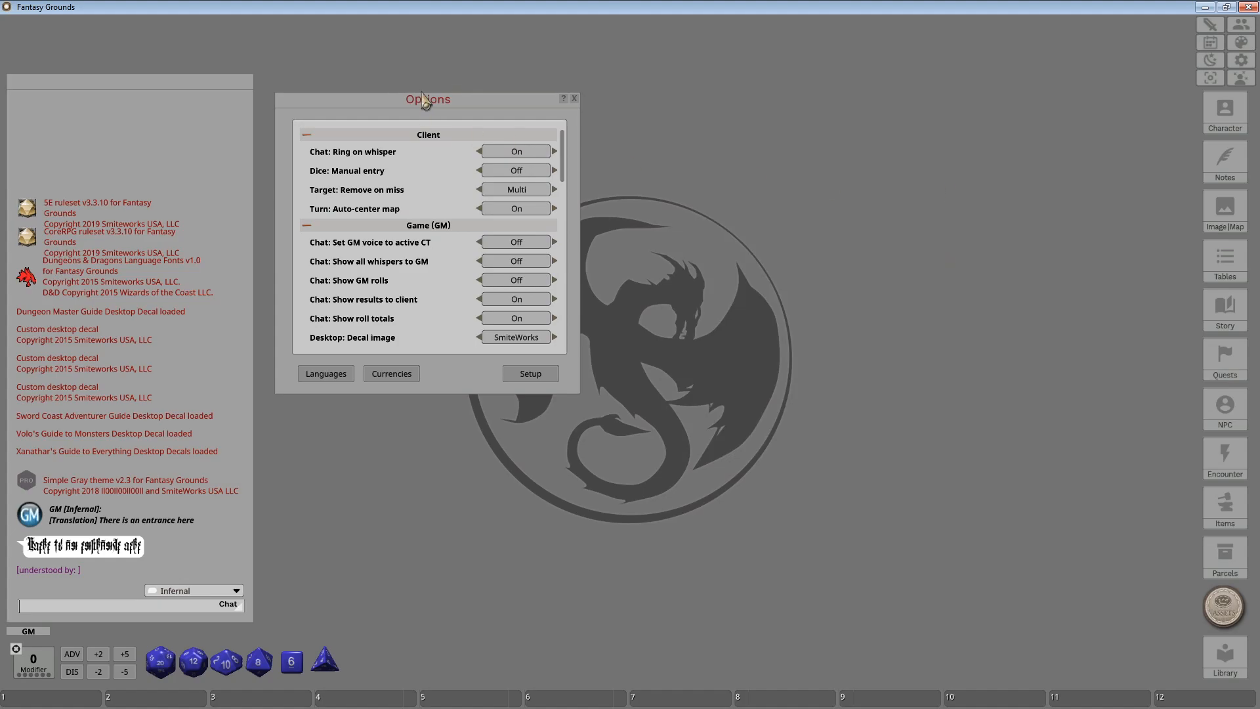
{"action": "left_click_drag", "start_coordinate": [419, 101], "coordinate": [400, 83]}
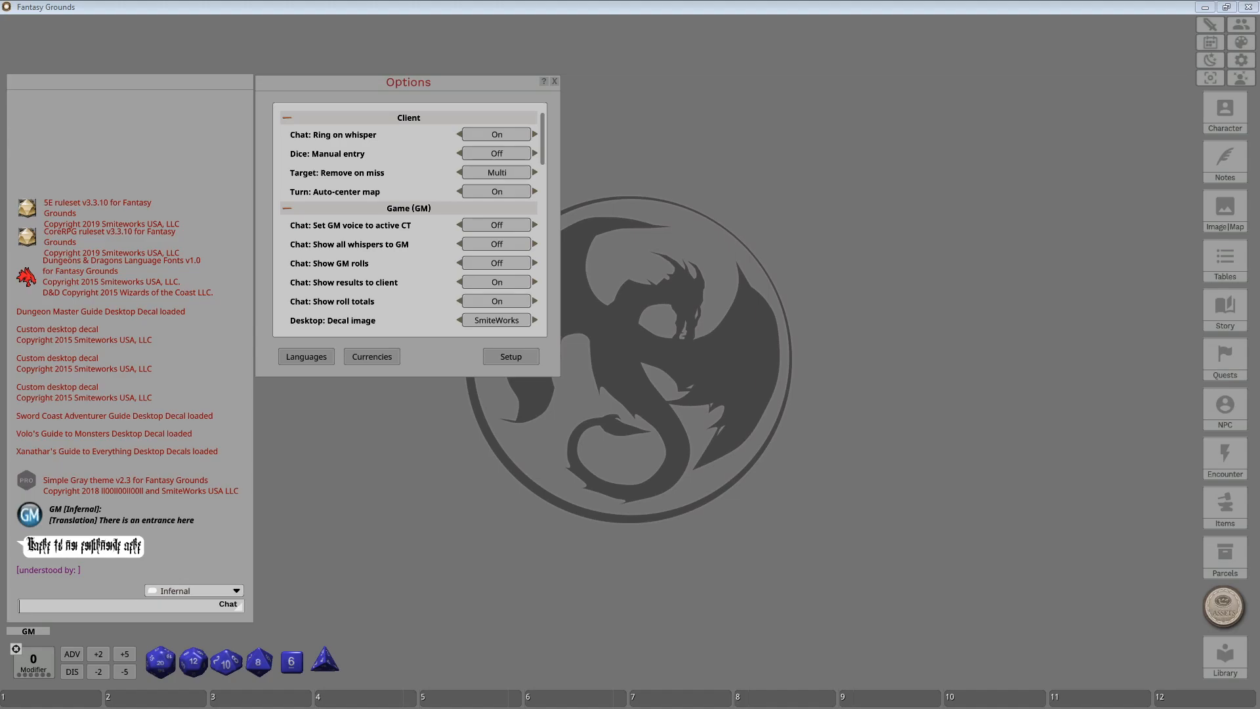
Try collapsing and expanding the Client section of the options, and leave it collapsed.
{"action": "left_click", "coordinate": [287, 119]}
{"action": "left_click", "coordinate": [287, 118]}
{"action": "left_click", "coordinate": [286, 118]}
{"action": "left_click", "coordinate": [286, 118]}
{"action": "left_click", "coordinate": [287, 118]}
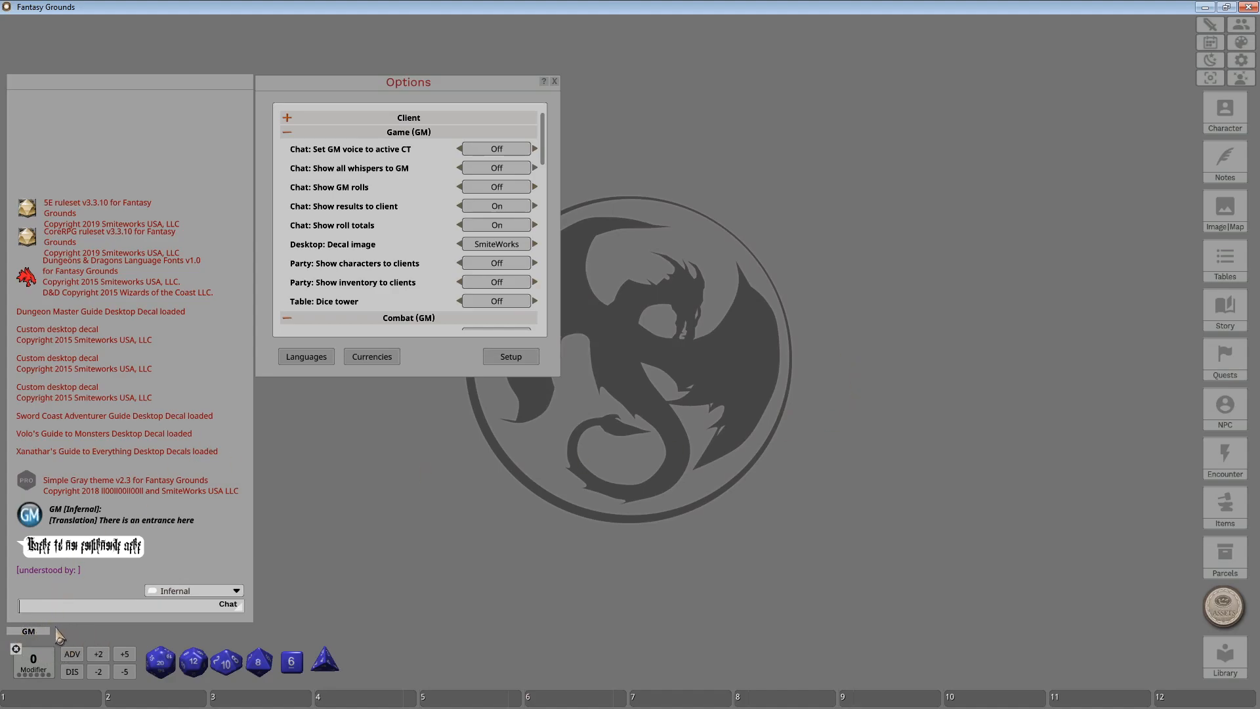
Try Chat: Set GM voice to active CT on and return it to Off, and set Chat: Show all whispers to GM to On.
{"action": "left_click", "coordinate": [535, 149]}
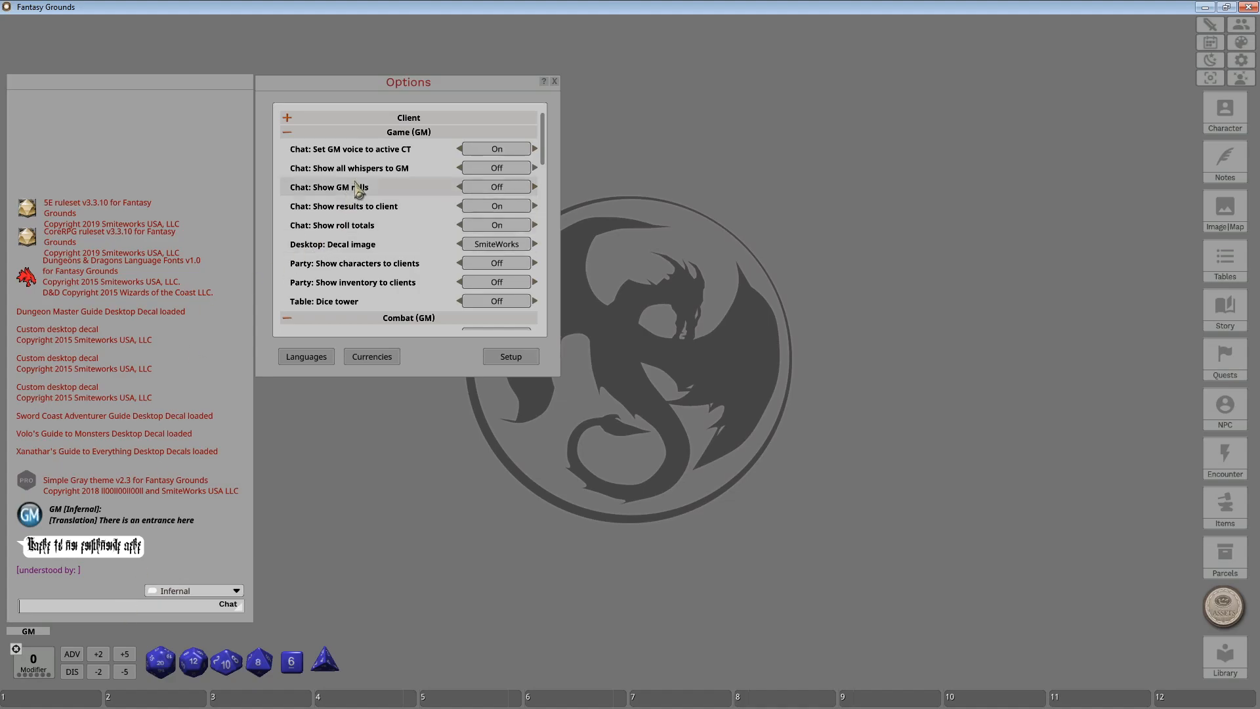
{"action": "left_click", "coordinate": [475, 149]}
{"action": "left_click", "coordinate": [475, 149]}
{"action": "left_click", "coordinate": [475, 149]}
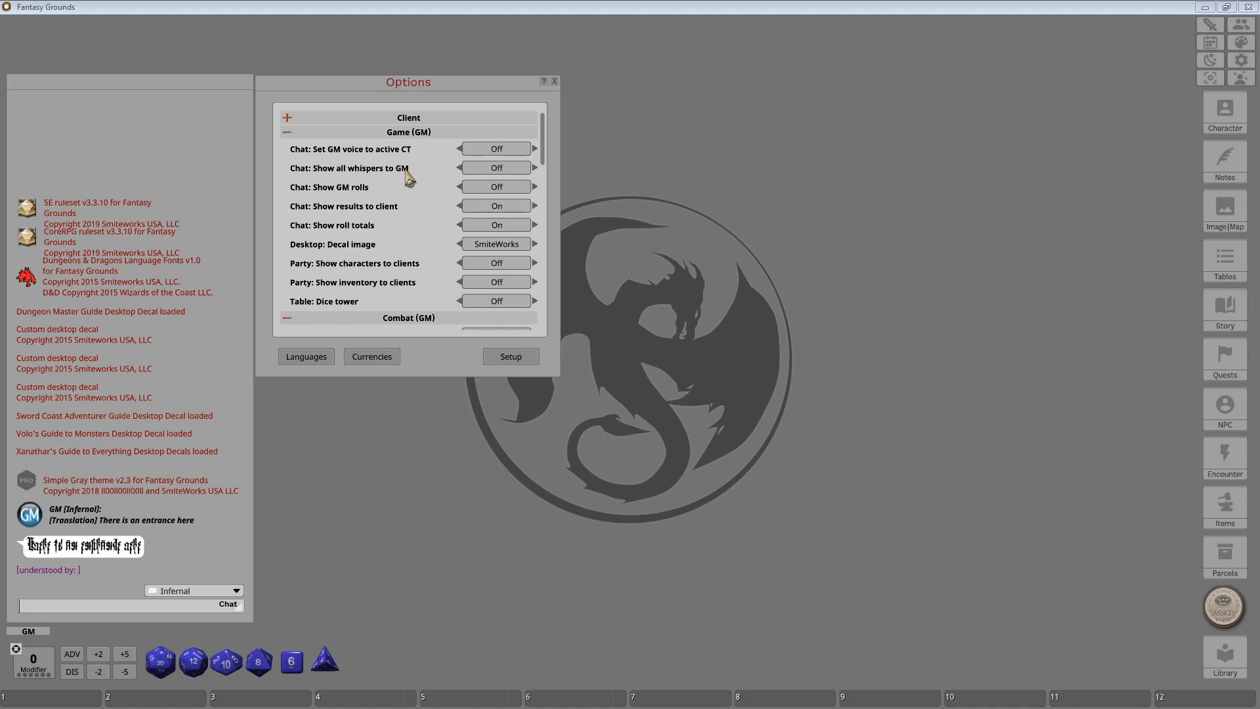
{"action": "left_click", "coordinate": [497, 168]}
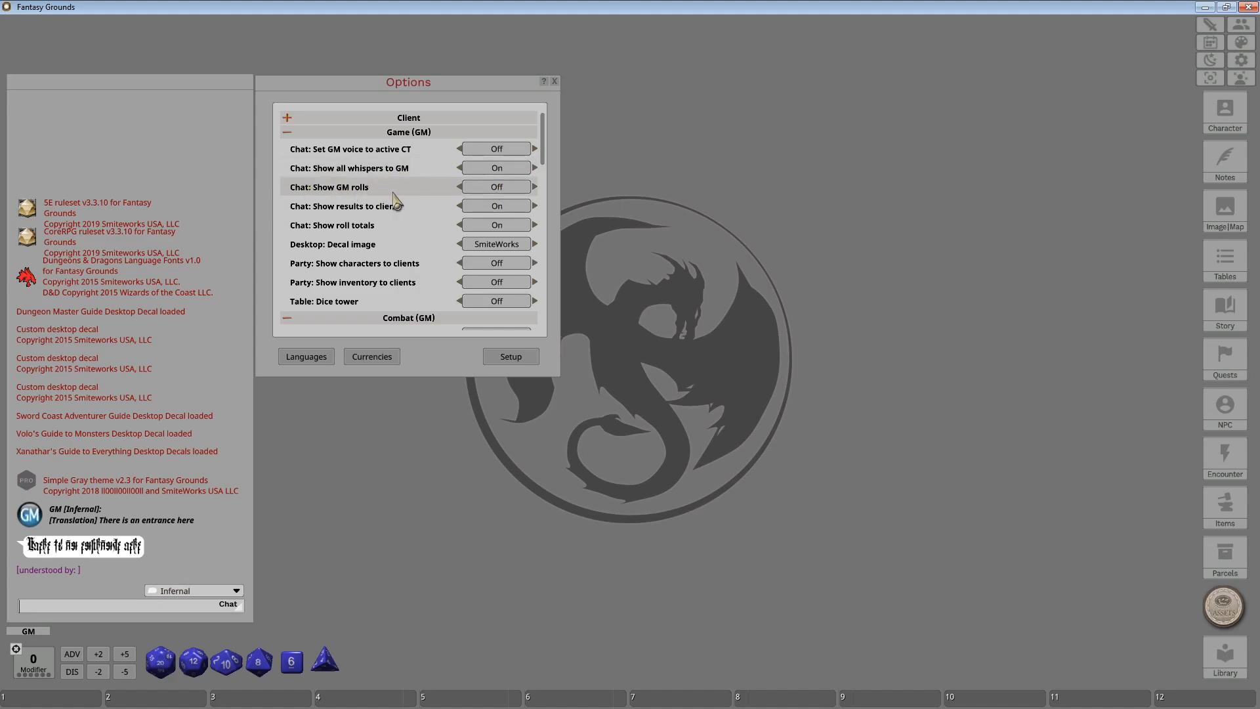
Roll the d20 once each with Chat: Show GM rolls set to Off, On and Off again.
{"action": "left_click_drag", "start_coordinate": [159, 661], "coordinate": [176, 559]}
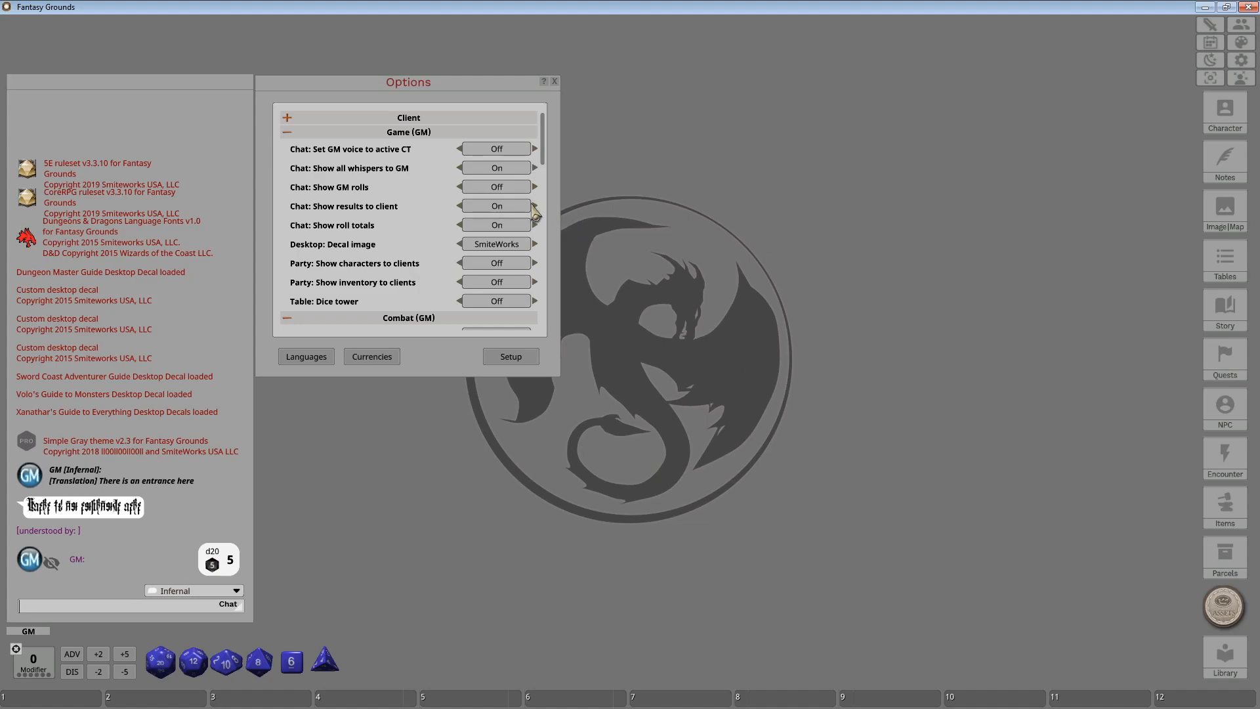
{"action": "left_click", "coordinate": [504, 188]}
{"action": "double_click", "coordinate": [185, 651]}
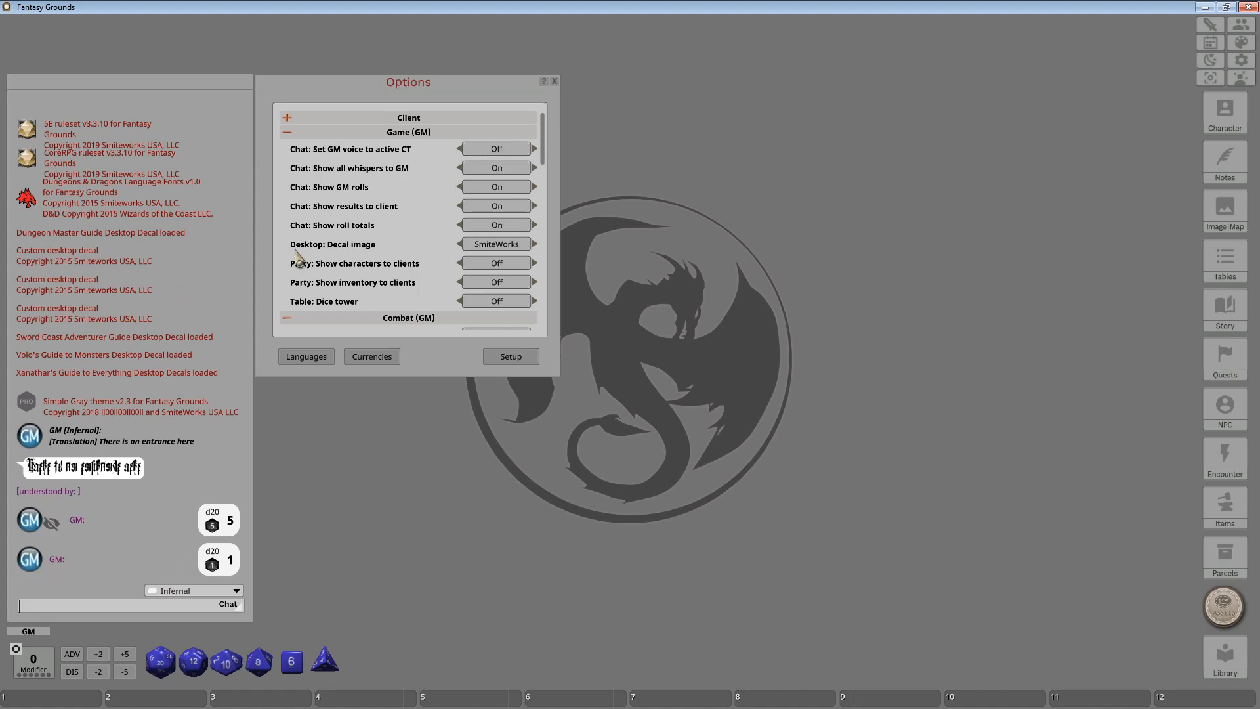
{"action": "left_click", "coordinate": [497, 187]}
{"action": "left_click_drag", "start_coordinate": [160, 662], "coordinate": [195, 606]}
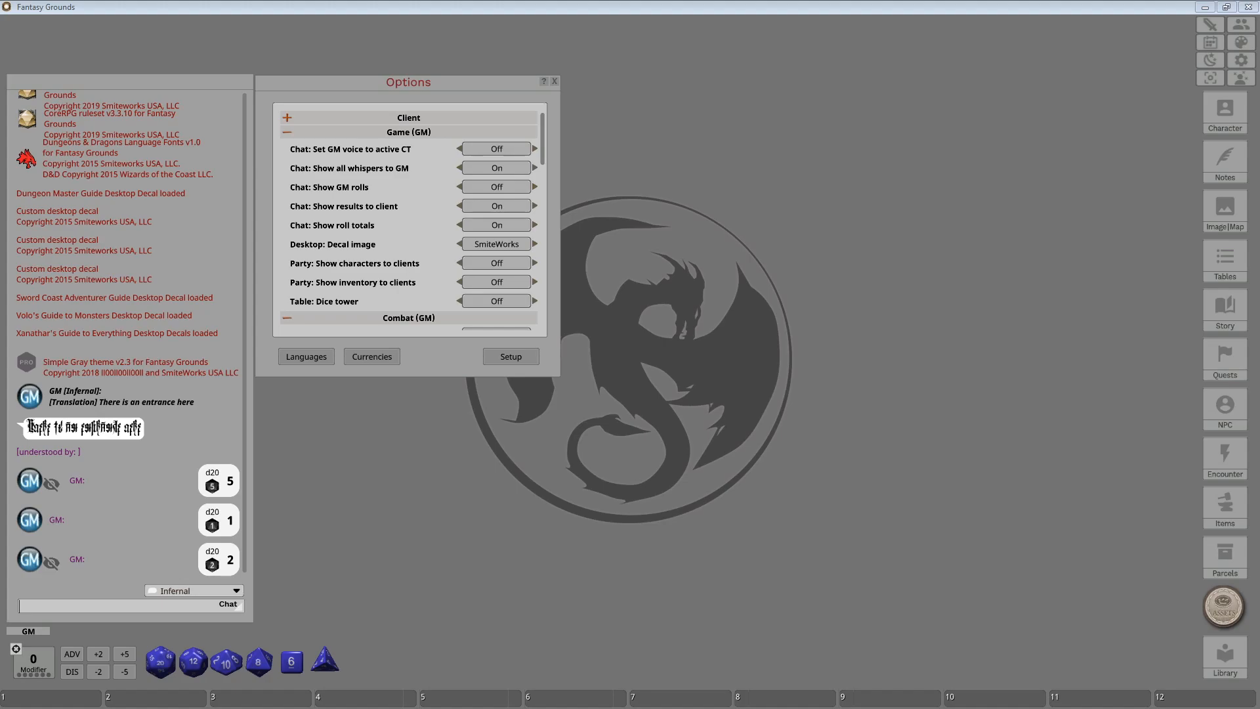
Cycle through the choices for Chat: Show results to client and set it to Friendly.
{"action": "left_click", "coordinate": [504, 206]}
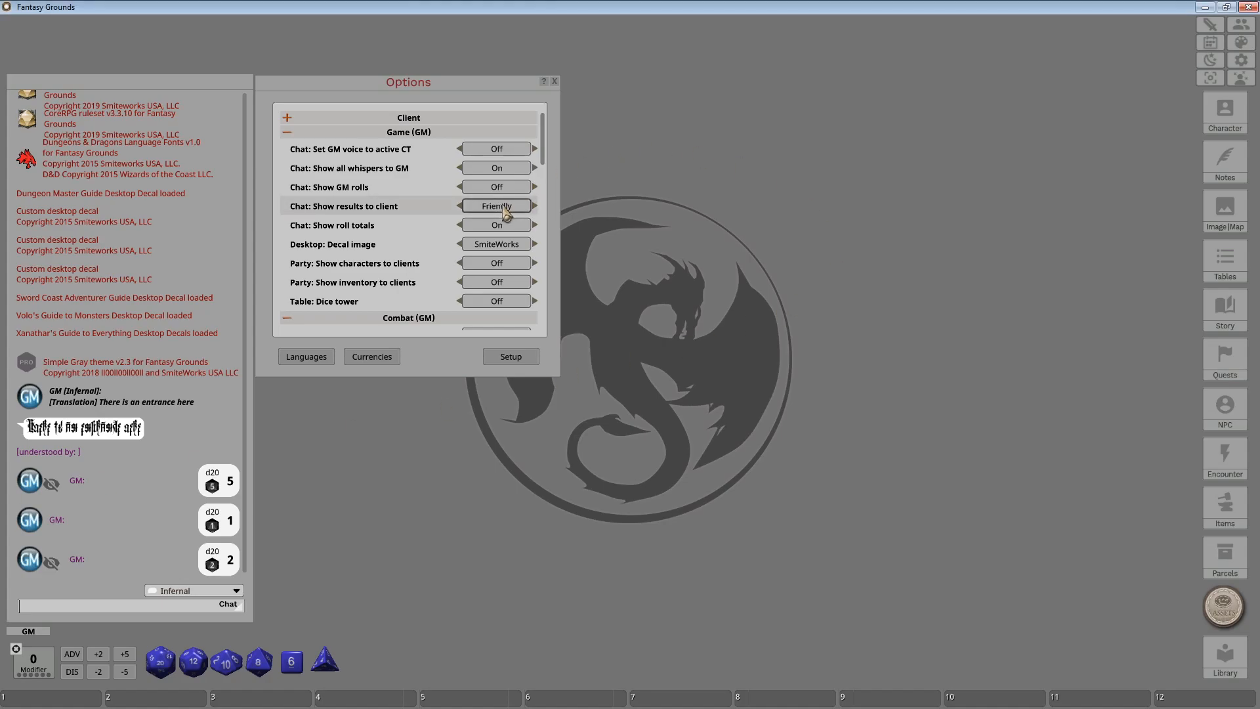
{"action": "left_click", "coordinate": [522, 210]}
{"action": "left_click", "coordinate": [523, 212]}
{"action": "left_click", "coordinate": [523, 211]}
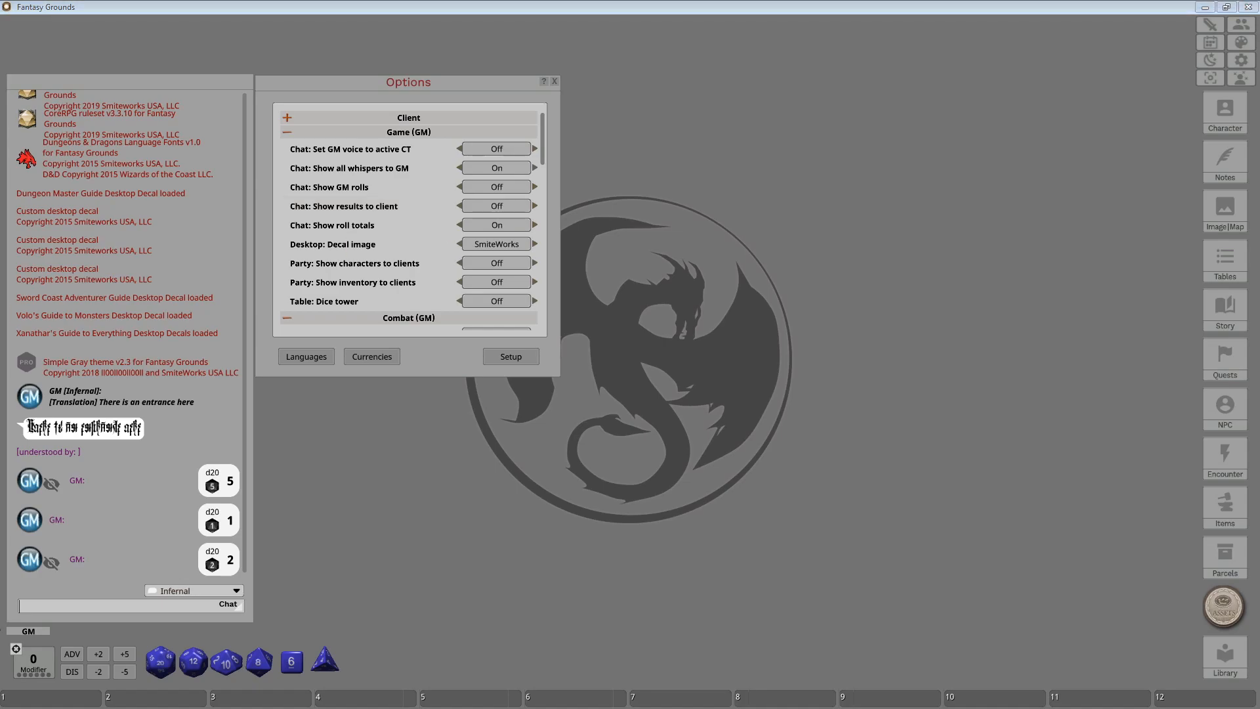
{"action": "left_click", "coordinate": [498, 207]}
{"action": "left_click", "coordinate": [497, 207]}
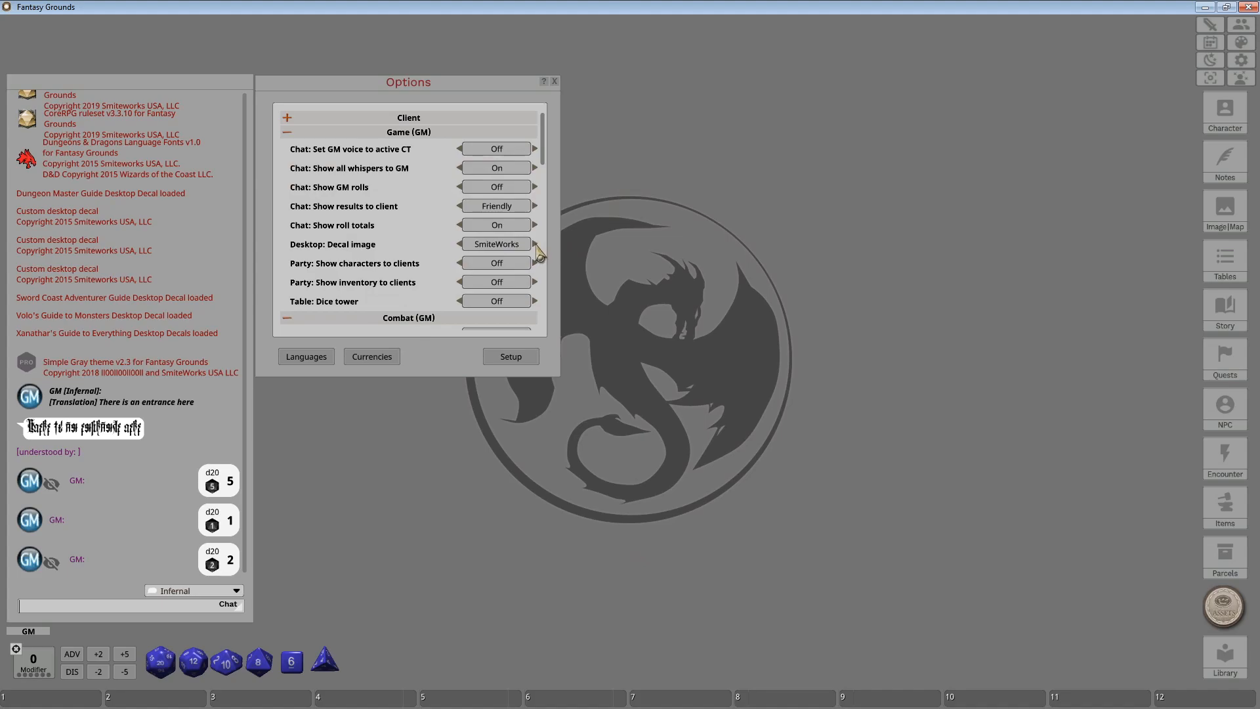
Preview the available Desktop: Decal image choices one after another, up to MM (Scarecrow).
{"action": "scroll", "coordinate": [539, 252], "scroll_direction": "down", "scroll_amount": 5}
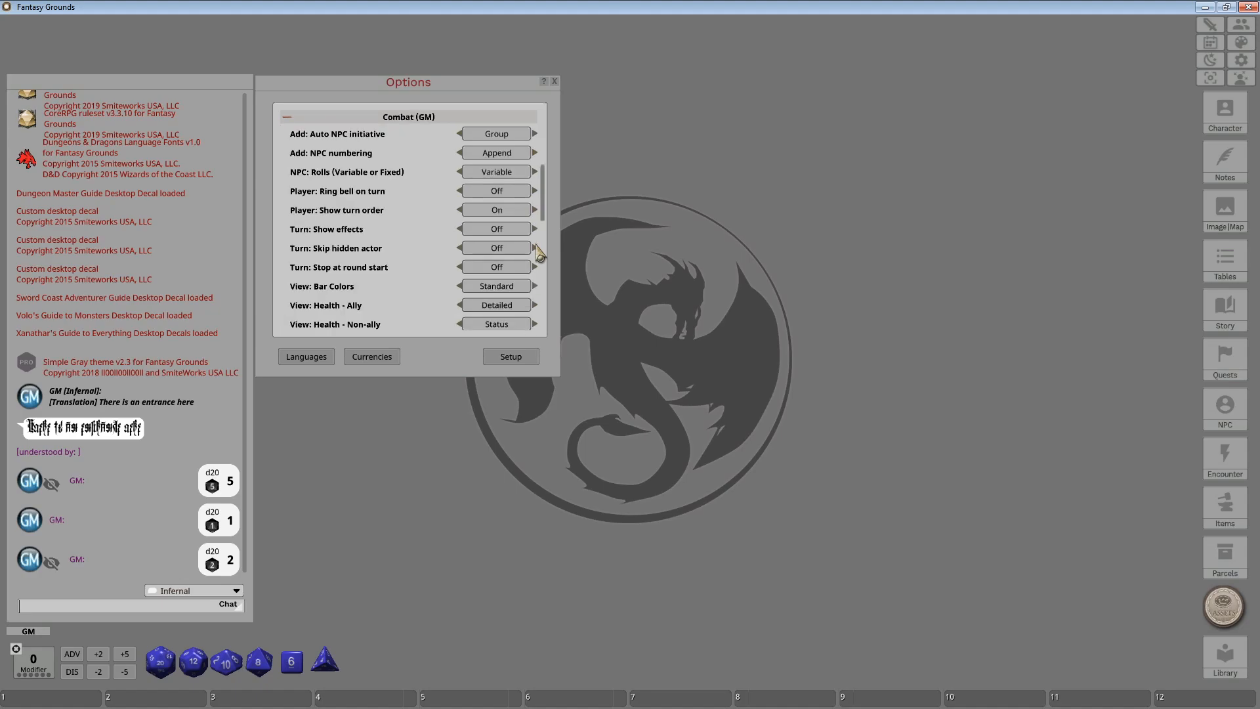
{"action": "scroll", "coordinate": [544, 183], "scroll_direction": "up", "scroll_amount": 5}
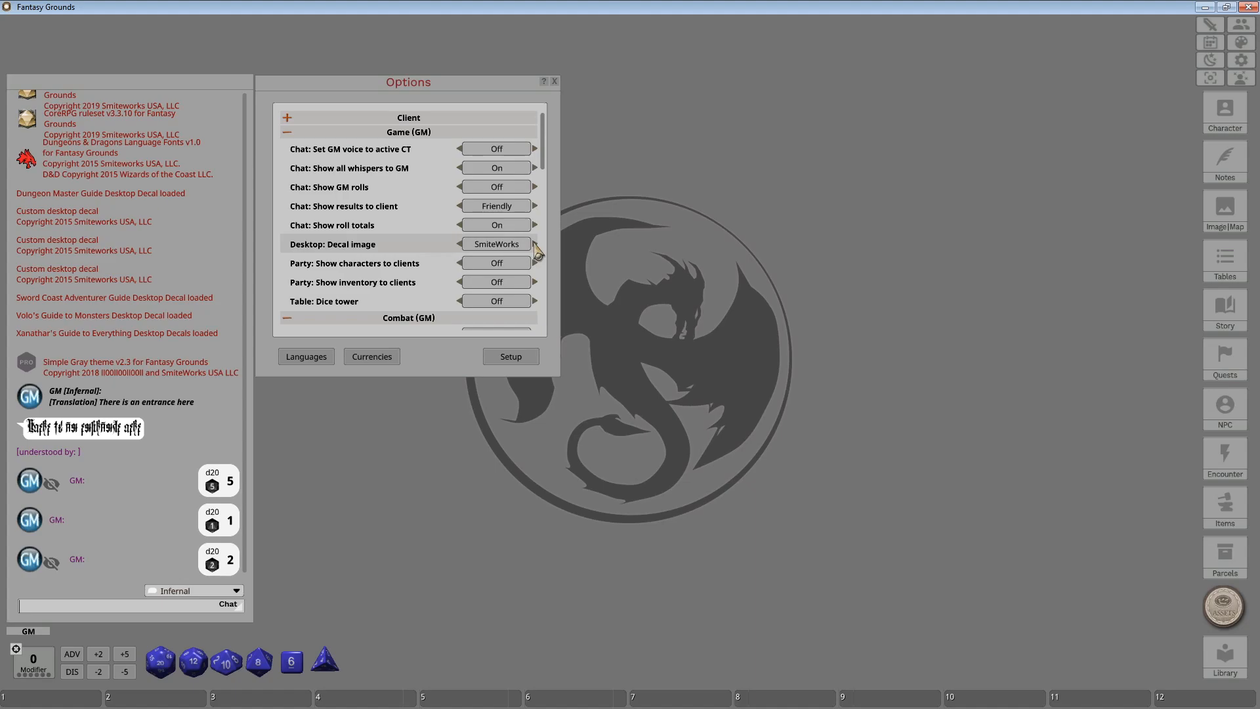
{"action": "scroll", "coordinate": [550, 170], "scroll_direction": "down", "scroll_amount": 5}
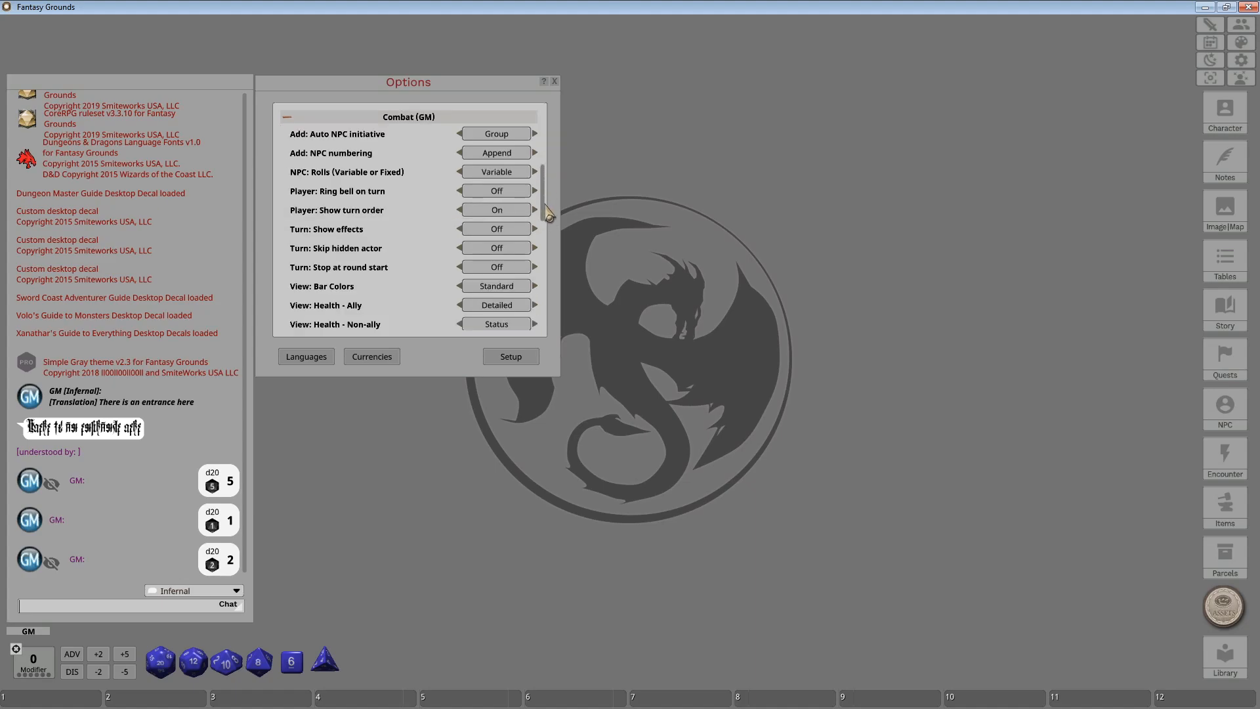
{"action": "scroll", "coordinate": [550, 214], "scroll_direction": "up", "scroll_amount": 5}
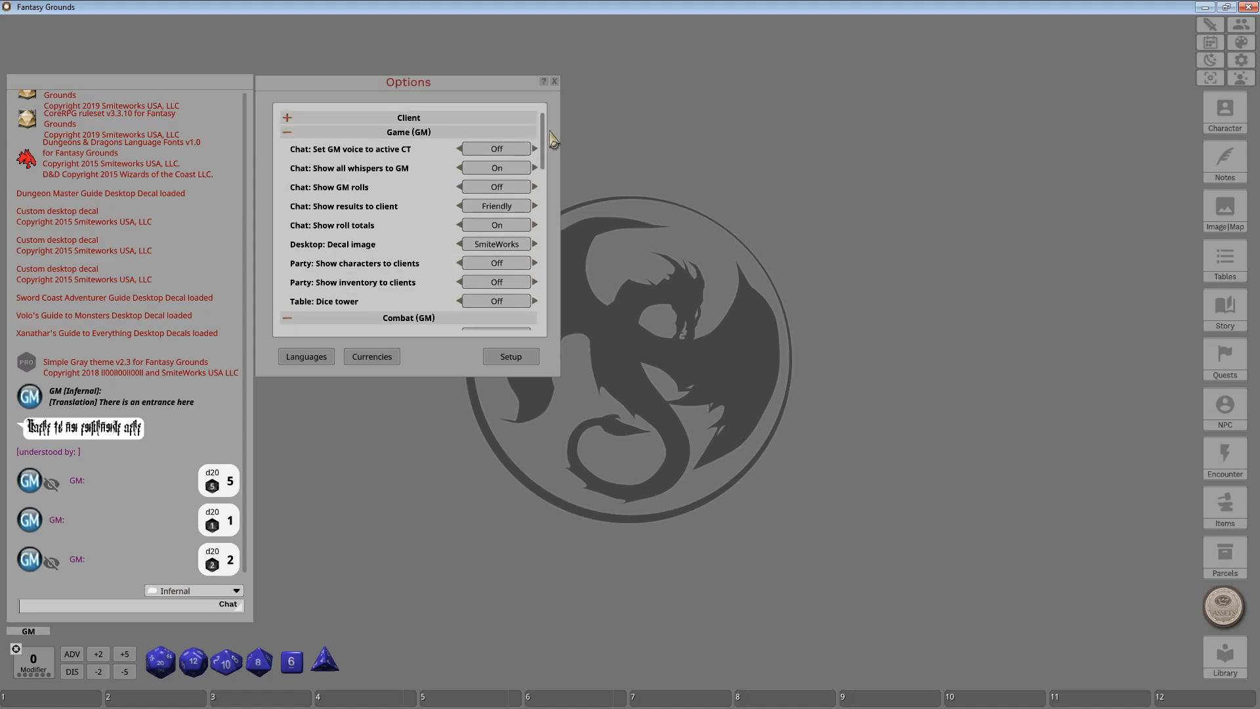
{"action": "left_click", "coordinate": [502, 247]}
{"action": "left_click", "coordinate": [495, 250]}
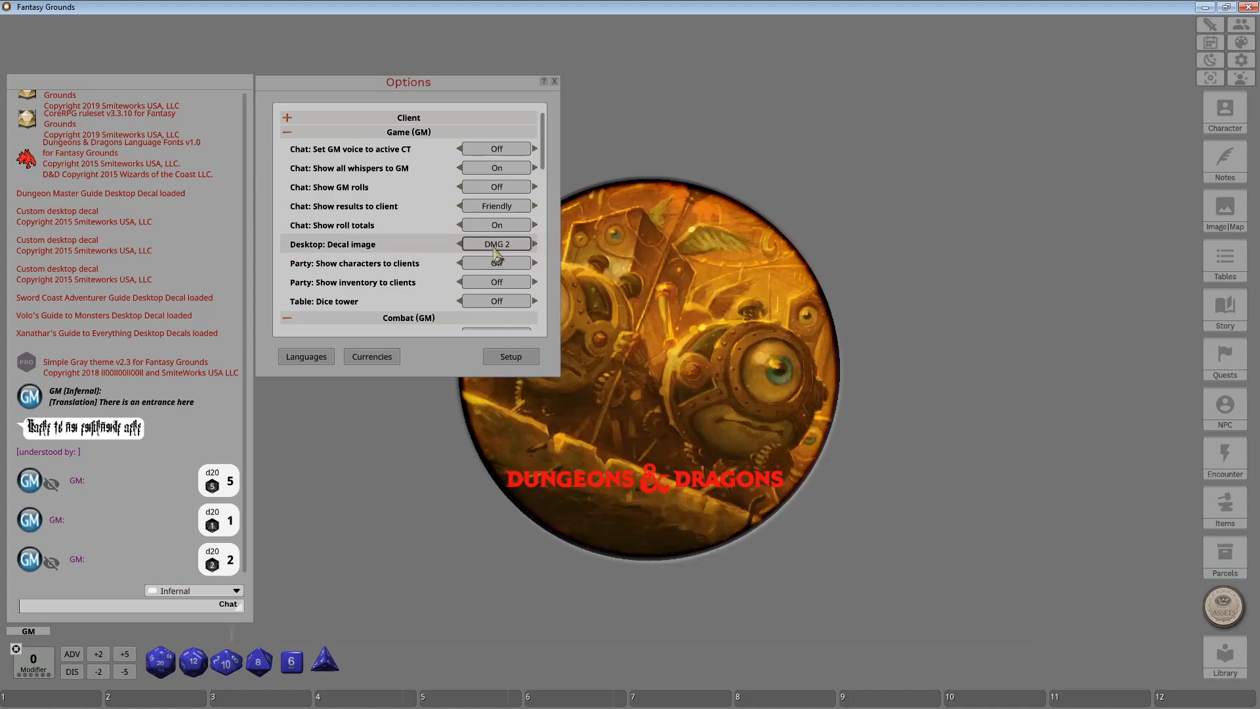
{"action": "left_click", "coordinate": [496, 253]}
{"action": "left_click", "coordinate": [495, 254]}
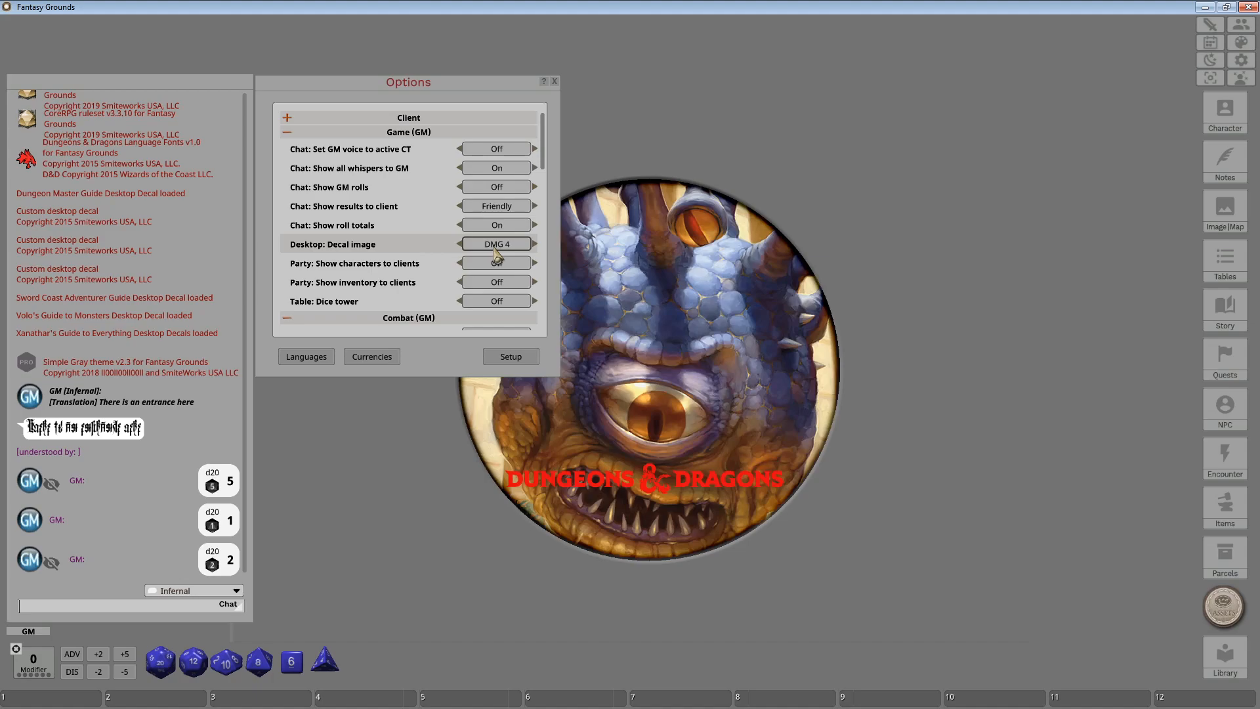
{"action": "left_click", "coordinate": [496, 254]}
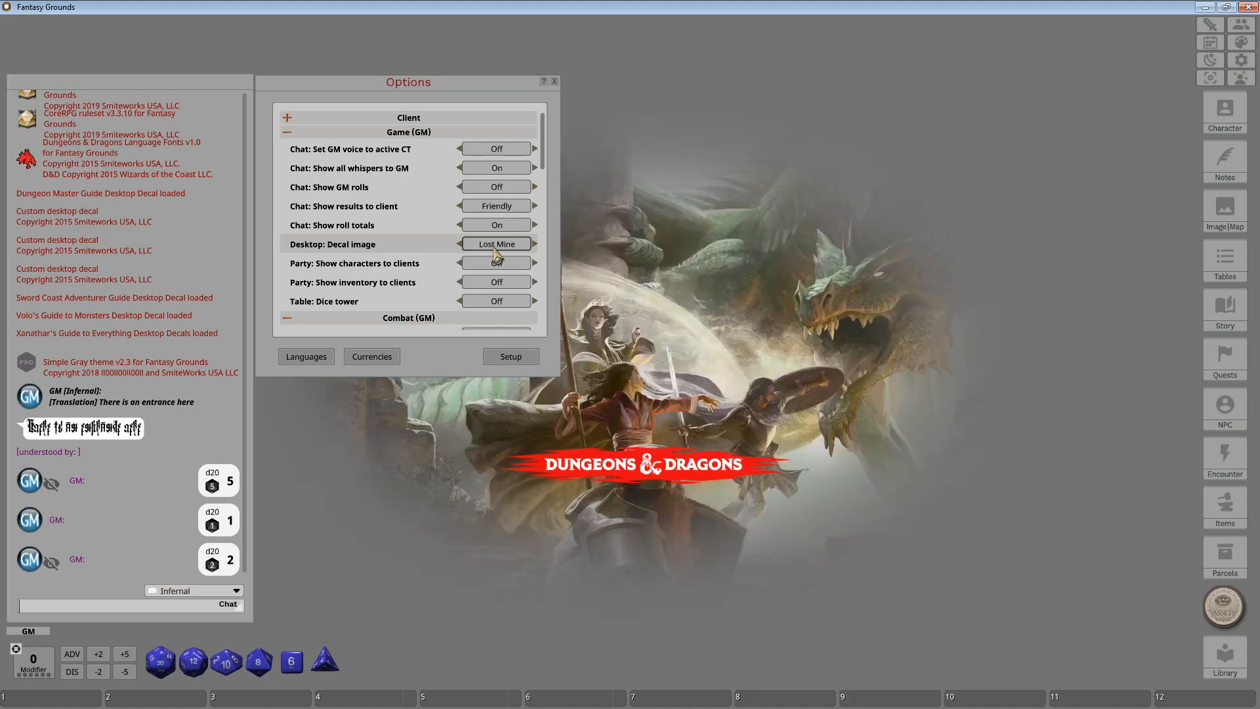
{"action": "left_click", "coordinate": [495, 253]}
{"action": "left_click", "coordinate": [496, 254]}
{"action": "left_click", "coordinate": [496, 254]}
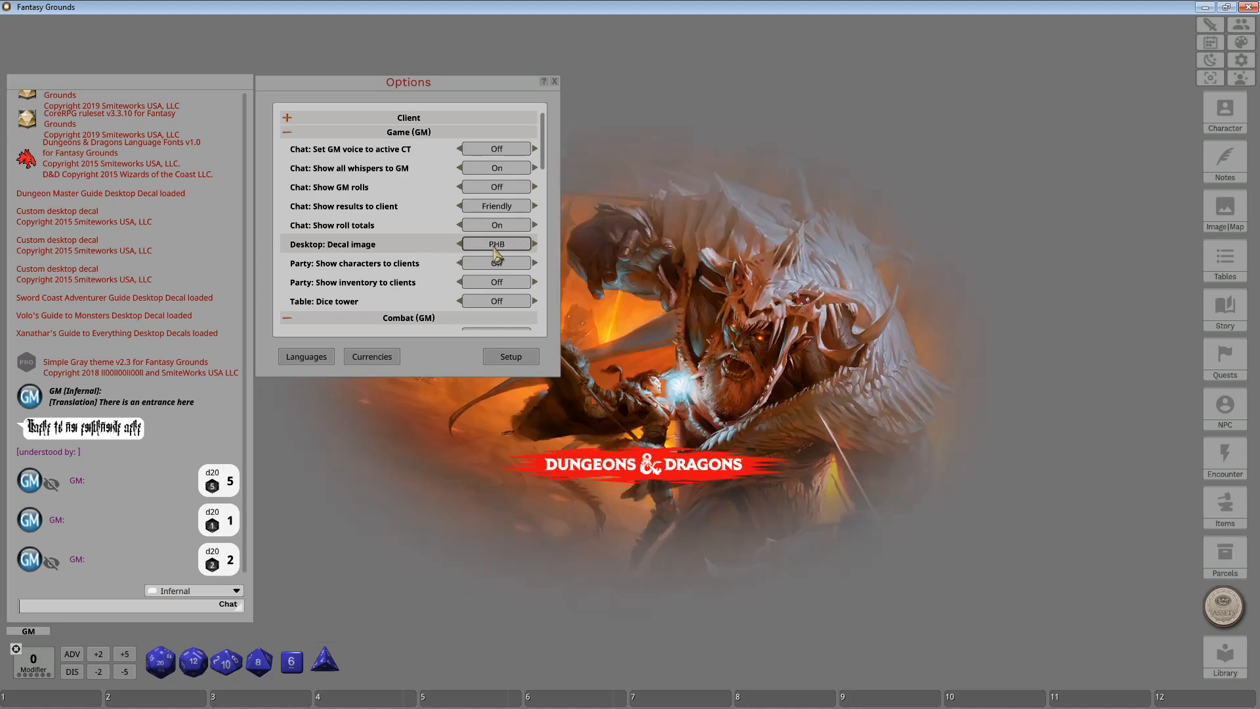
{"action": "left_click", "coordinate": [496, 254]}
{"action": "left_click", "coordinate": [496, 253]}
{"action": "left_click", "coordinate": [496, 253]}
{"action": "left_click", "coordinate": [495, 254]}
{"action": "left_click", "coordinate": [496, 254]}
{"action": "left_click", "coordinate": [496, 254]}
{"action": "left_click", "coordinate": [495, 254]}
{"action": "left_click", "coordinate": [496, 254]}
{"action": "left_click", "coordinate": [495, 254]}
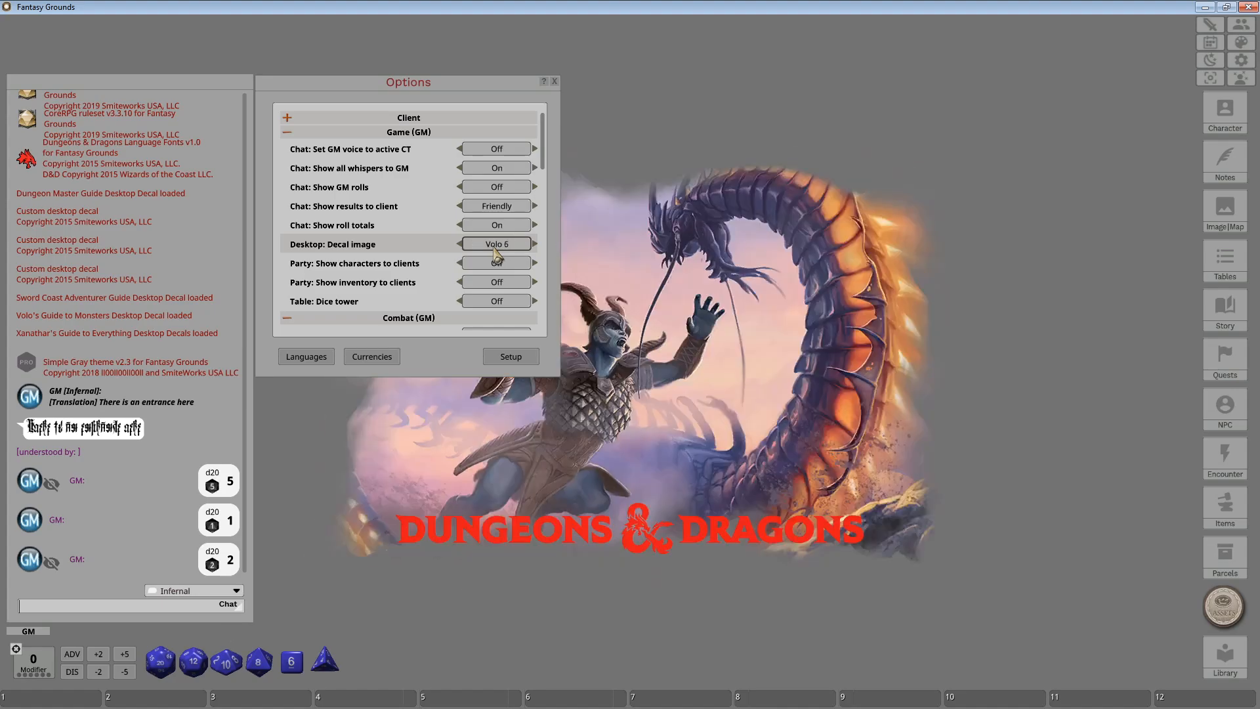
{"action": "left_click", "coordinate": [496, 254]}
{"action": "left_click", "coordinate": [495, 254]}
{"action": "left_click", "coordinate": [496, 254]}
{"action": "left_click", "coordinate": [495, 254]}
{"action": "left_click", "coordinate": [495, 254]}
{"action": "left_click", "coordinate": [496, 254]}
{"action": "left_click", "coordinate": [495, 254]}
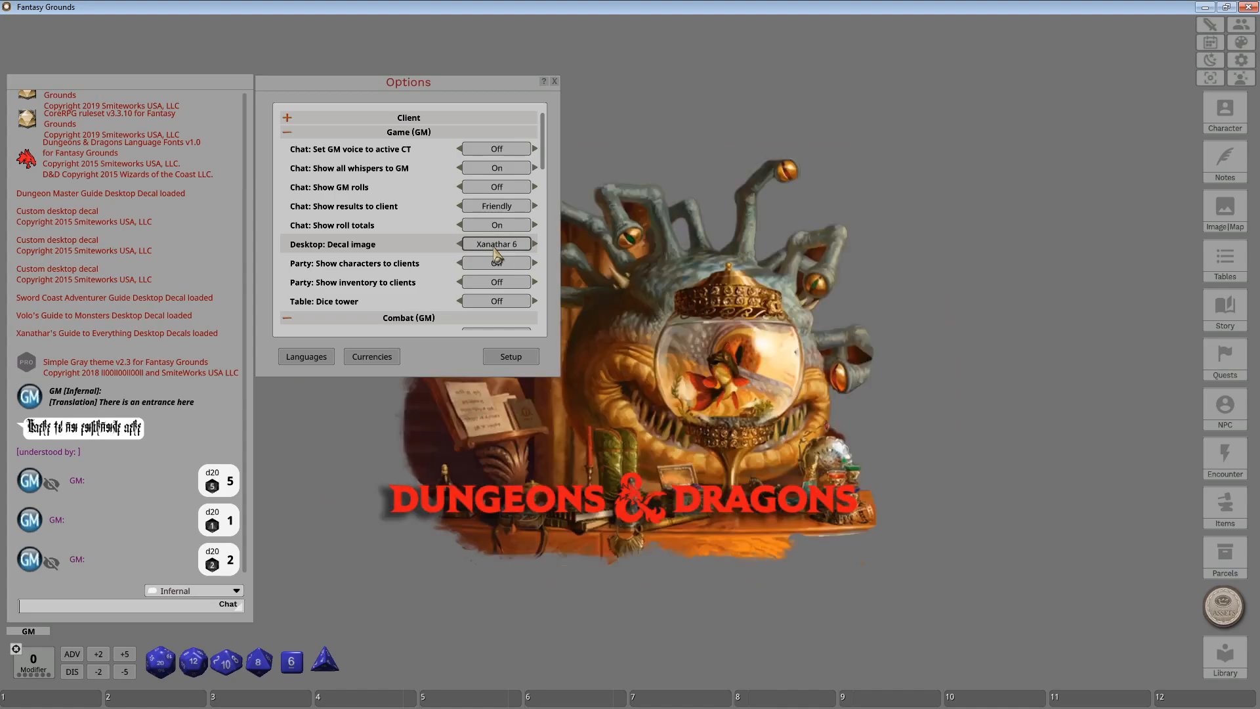
{"action": "left_click", "coordinate": [494, 250]}
{"action": "left_click", "coordinate": [494, 249]}
{"action": "left_click", "coordinate": [495, 249]}
{"action": "left_click", "coordinate": [494, 249]}
{"action": "left_click", "coordinate": [494, 250]}
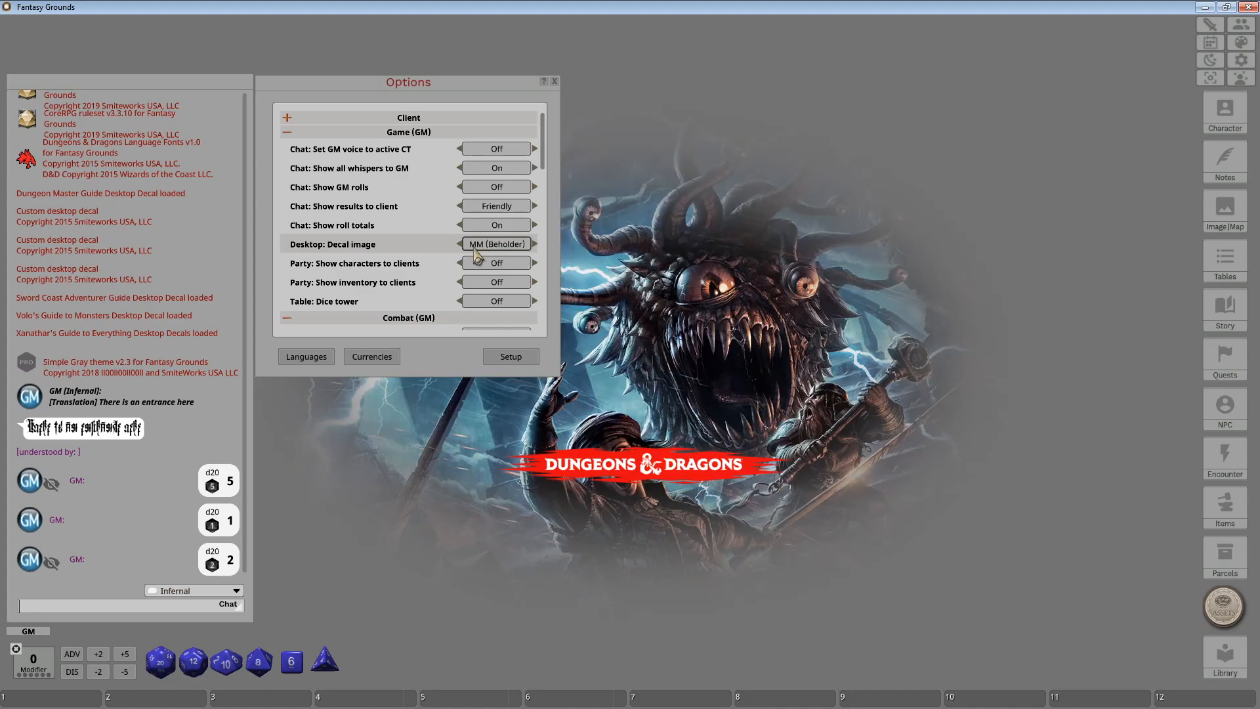
{"action": "left_click", "coordinate": [470, 253]}
{"action": "right_click", "coordinate": [468, 244]}
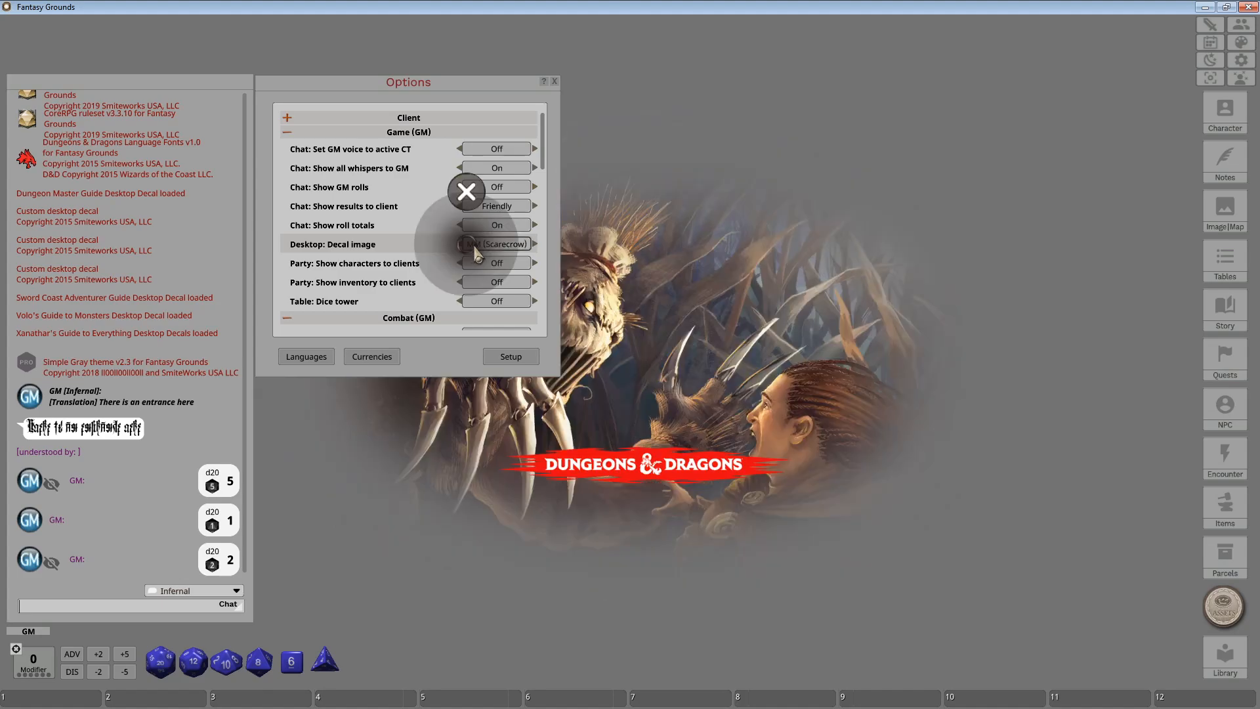
{"action": "left_click", "coordinate": [437, 80]}
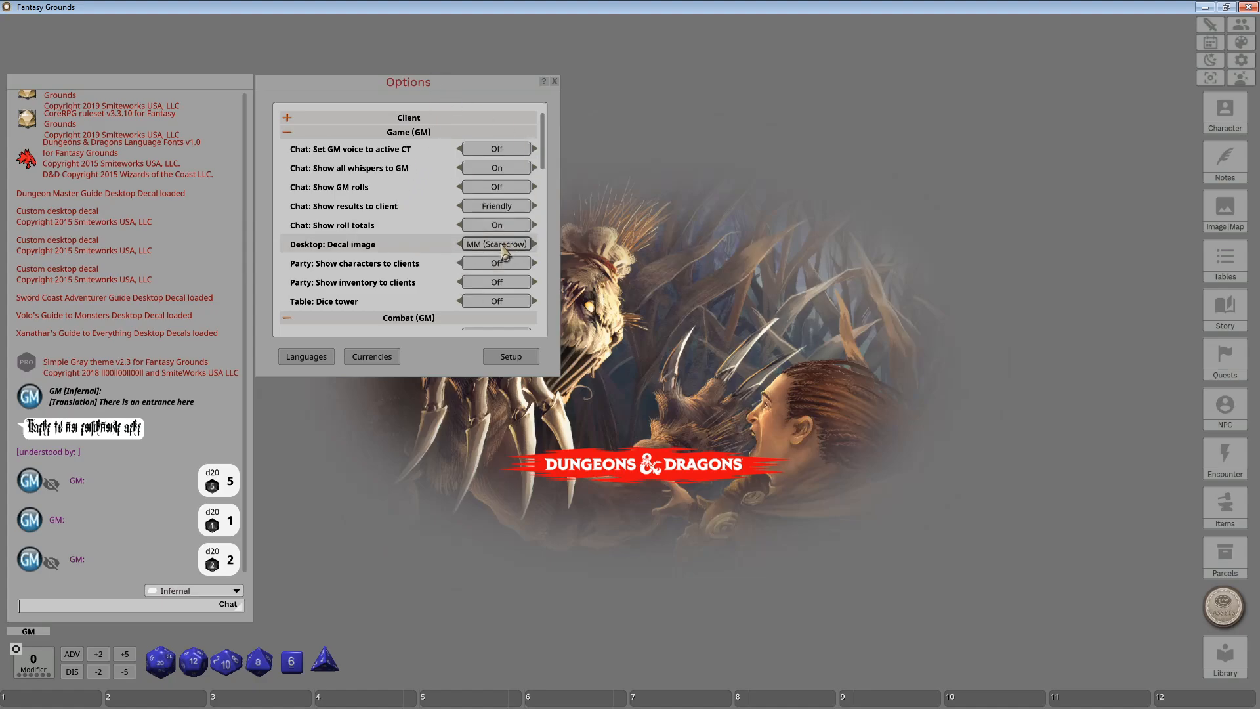
Set Desktop: Decal image to Lost Mine.
{"action": "left_click", "coordinate": [506, 249]}
{"action": "left_click", "coordinate": [506, 249]}
{"action": "left_click", "coordinate": [506, 249]}
{"action": "left_click", "coordinate": [506, 249]}
{"action": "left_click", "coordinate": [506, 249]}
{"action": "left_click", "coordinate": [506, 250]}
{"action": "left_click", "coordinate": [506, 250]}
{"action": "left_click", "coordinate": [506, 249]}
{"action": "left_click", "coordinate": [506, 249]}
{"action": "left_click", "coordinate": [506, 250]}
{"action": "left_click", "coordinate": [506, 249]}
{"action": "left_click", "coordinate": [506, 249]}
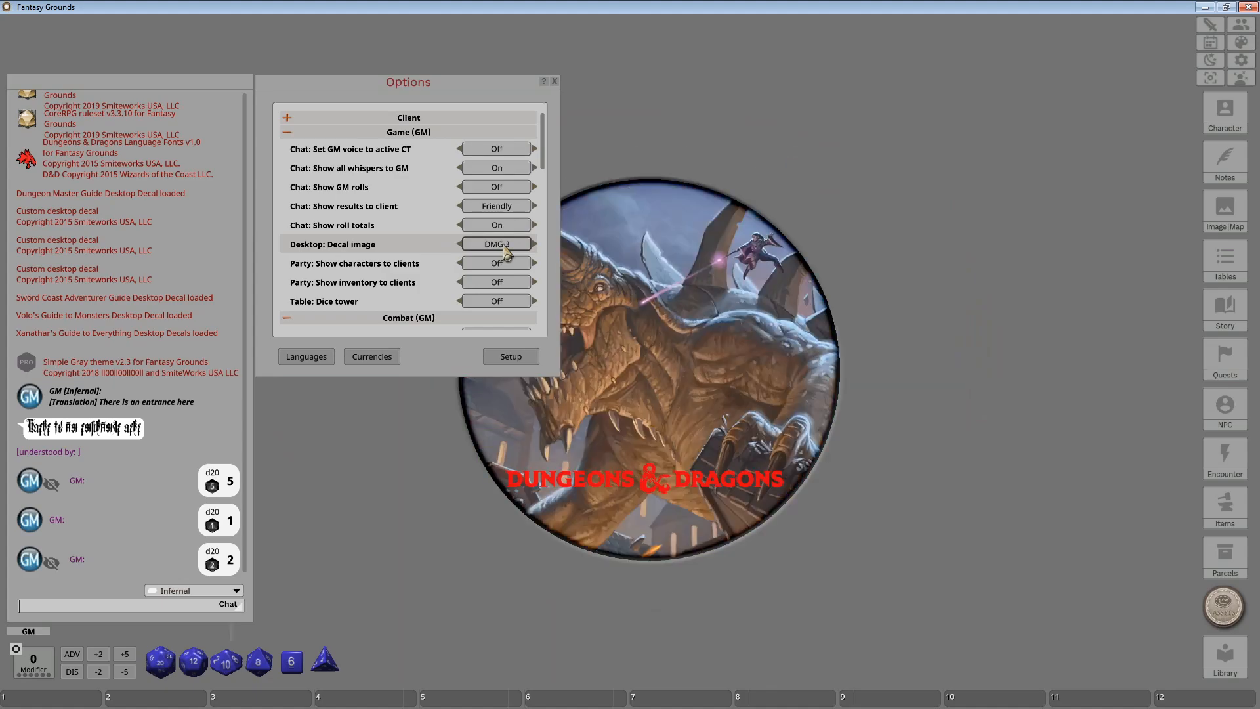
{"action": "left_click", "coordinate": [506, 250]}
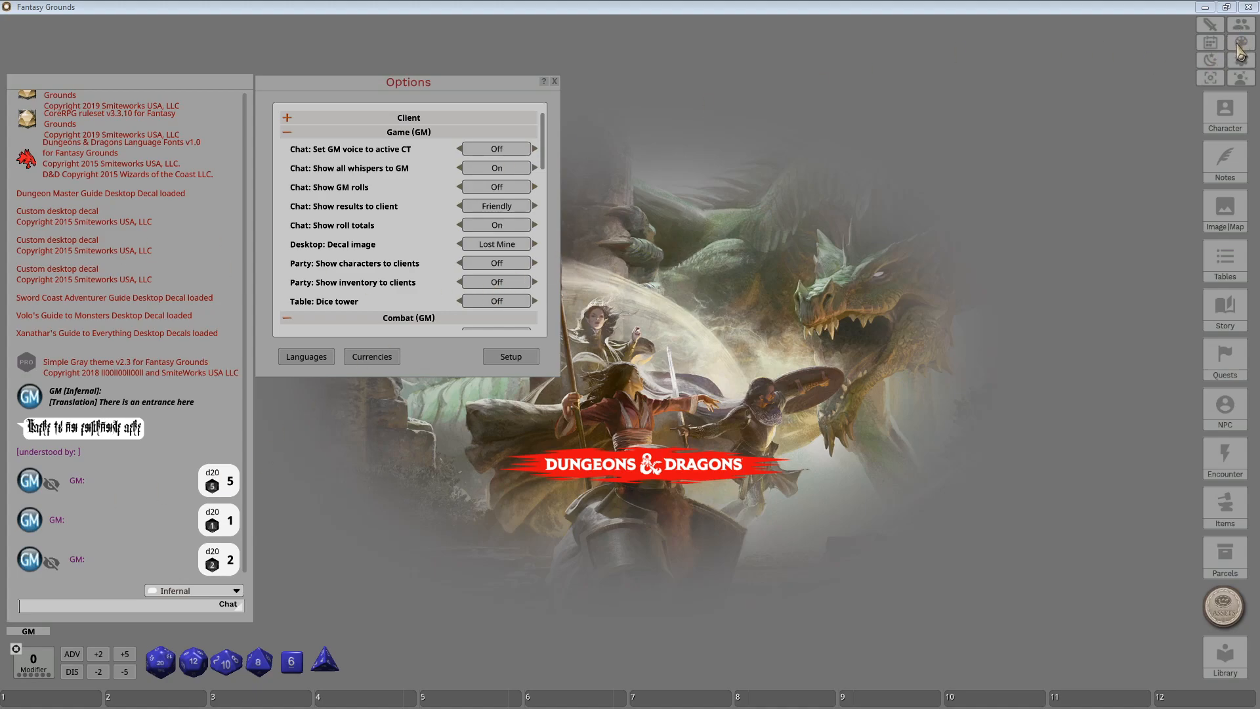
Open the Party Sheet, show its Inventory page, and place it clear of the Options window.
{"action": "left_click", "coordinate": [1241, 24]}
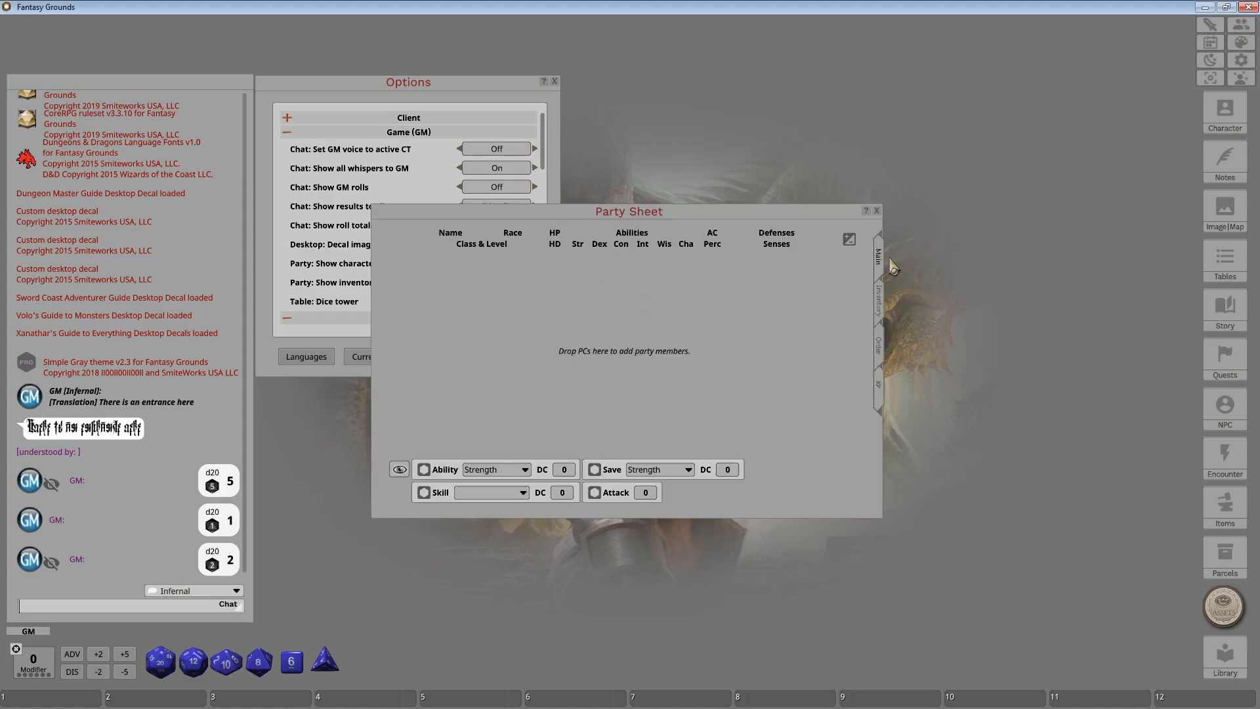
{"action": "left_click", "coordinate": [884, 308]}
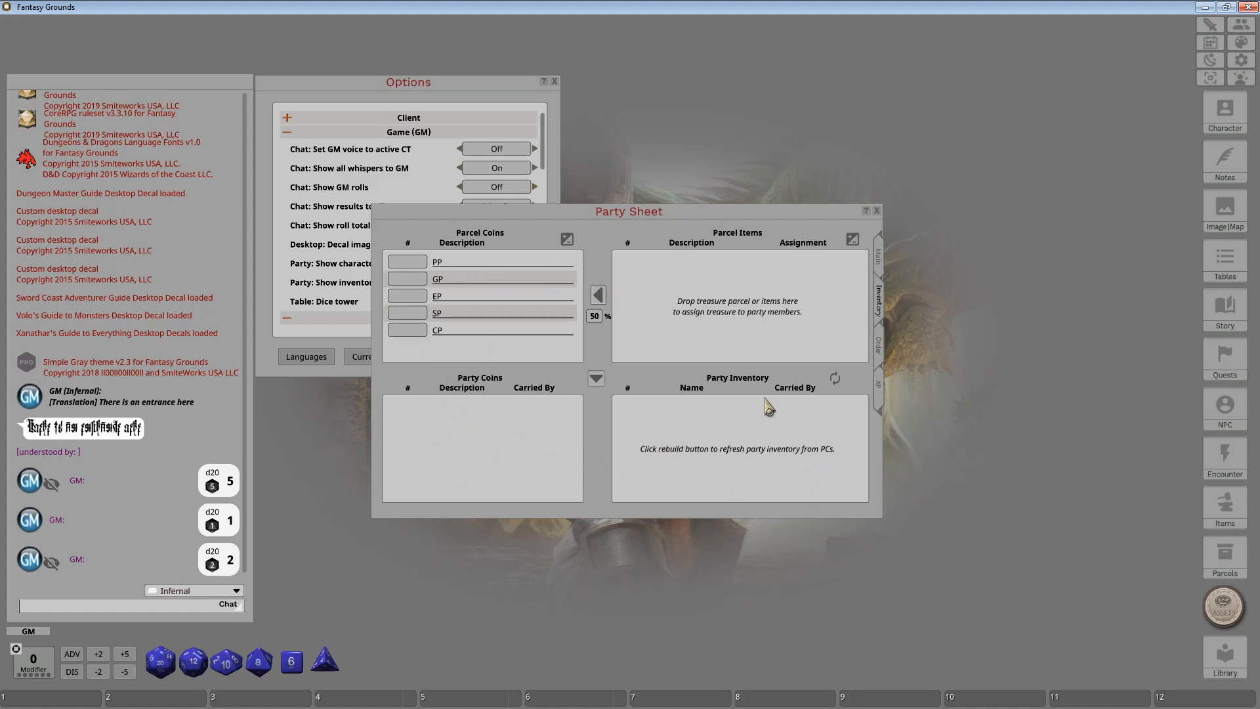
{"action": "left_click_drag", "start_coordinate": [617, 211], "coordinate": [919, 151]}
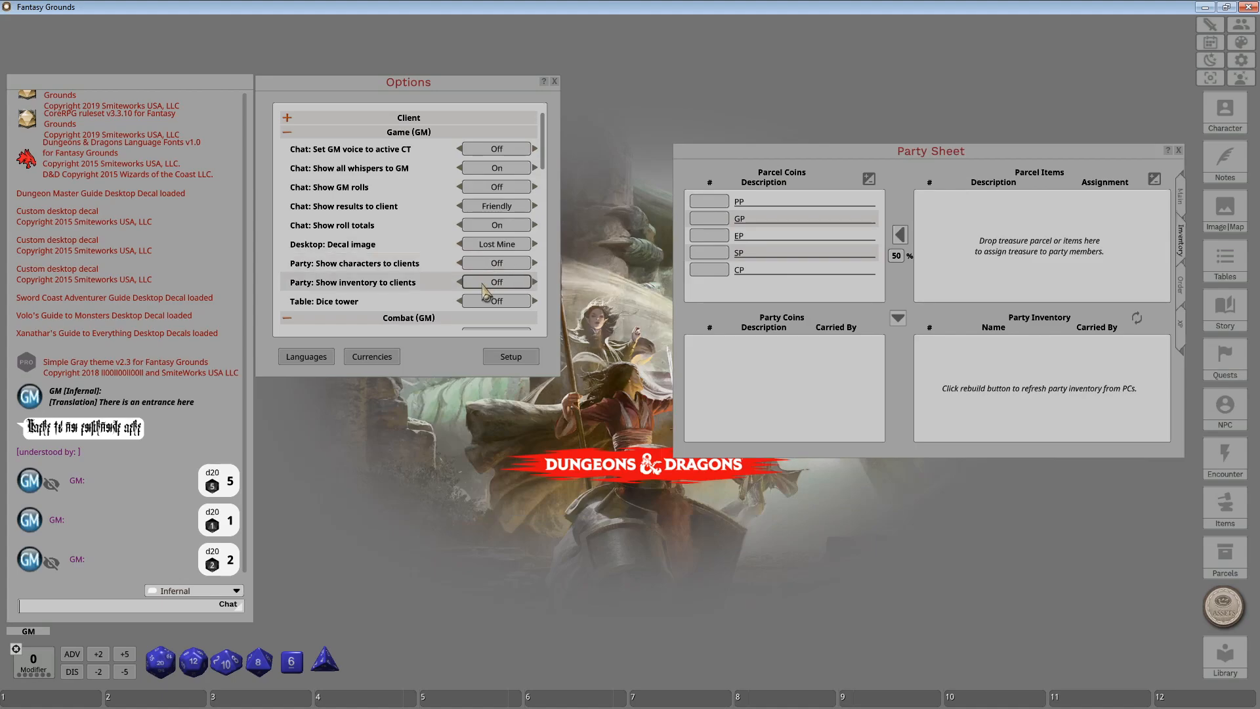
Try the choices for Party: Show inventory to clients and return it to Off.
{"action": "scroll", "coordinate": [525, 292], "scroll_direction": "down", "scroll_amount": 5}
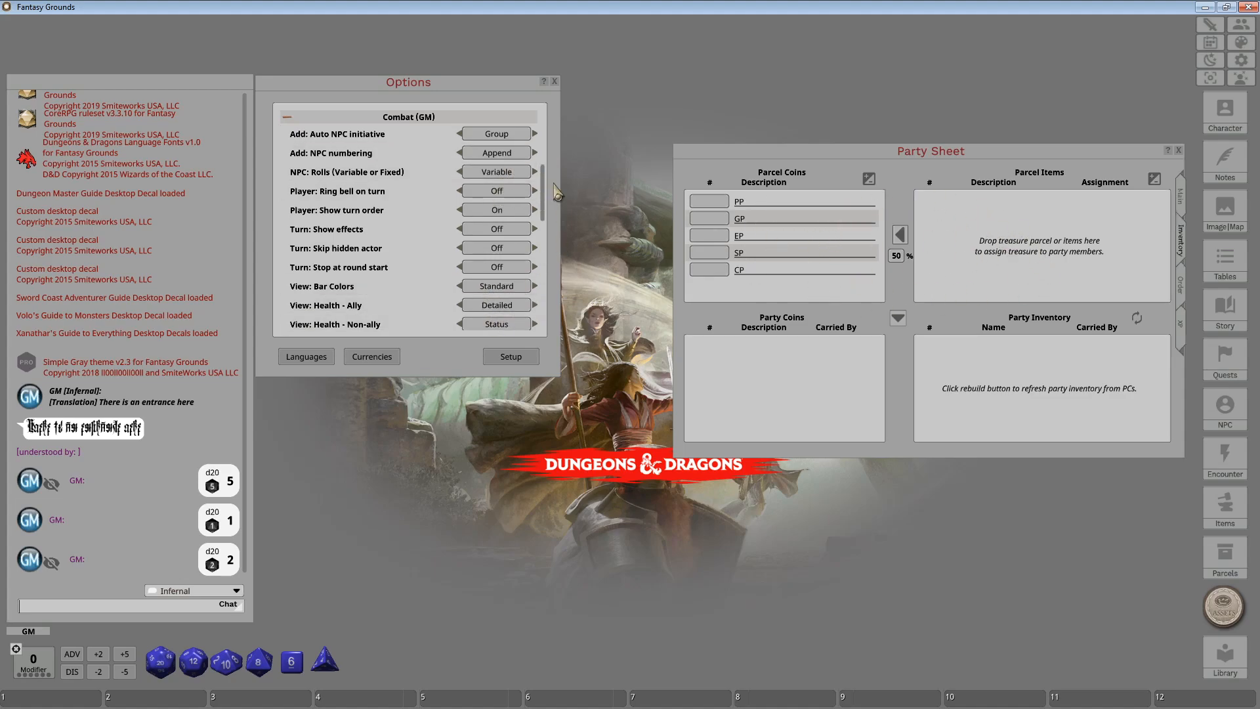
{"action": "scroll", "coordinate": [532, 164], "scroll_direction": "up", "scroll_amount": 5}
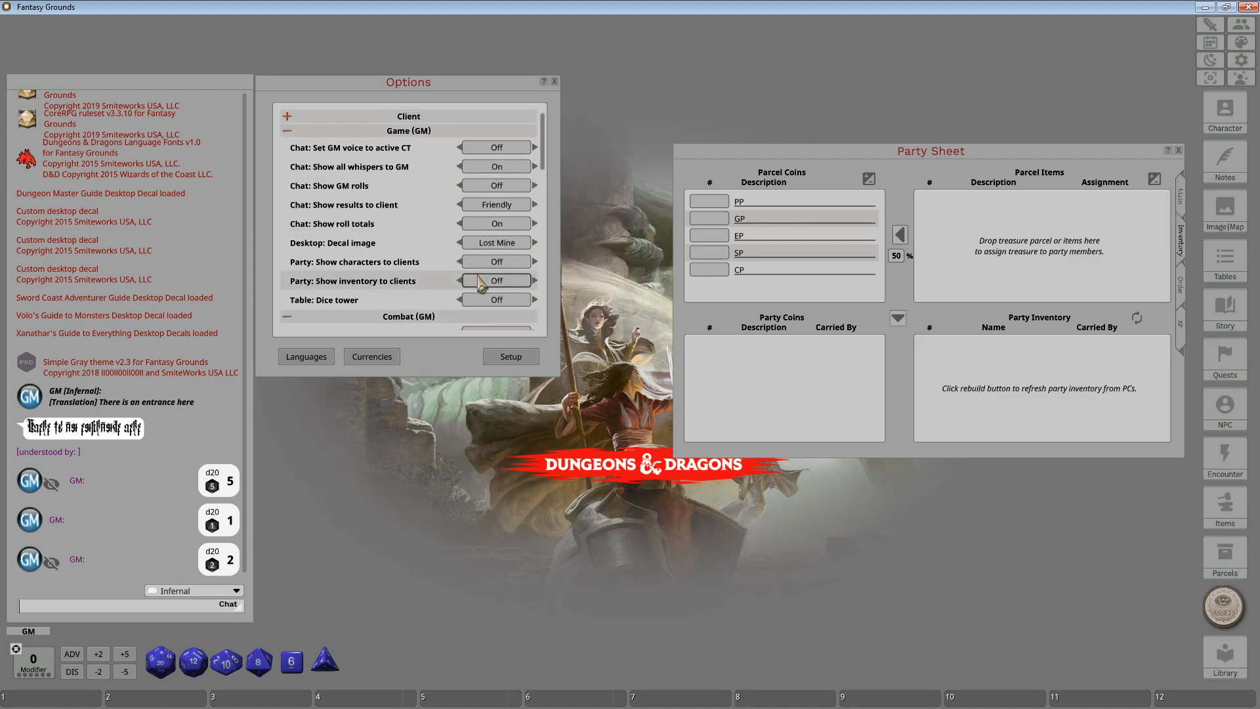
{"action": "left_click", "coordinate": [489, 291]}
{"action": "left_click", "coordinate": [487, 286]}
{"action": "left_click", "coordinate": [487, 286]}
{"action": "left_click", "coordinate": [487, 286]}
{"action": "left_click", "coordinate": [487, 287]}
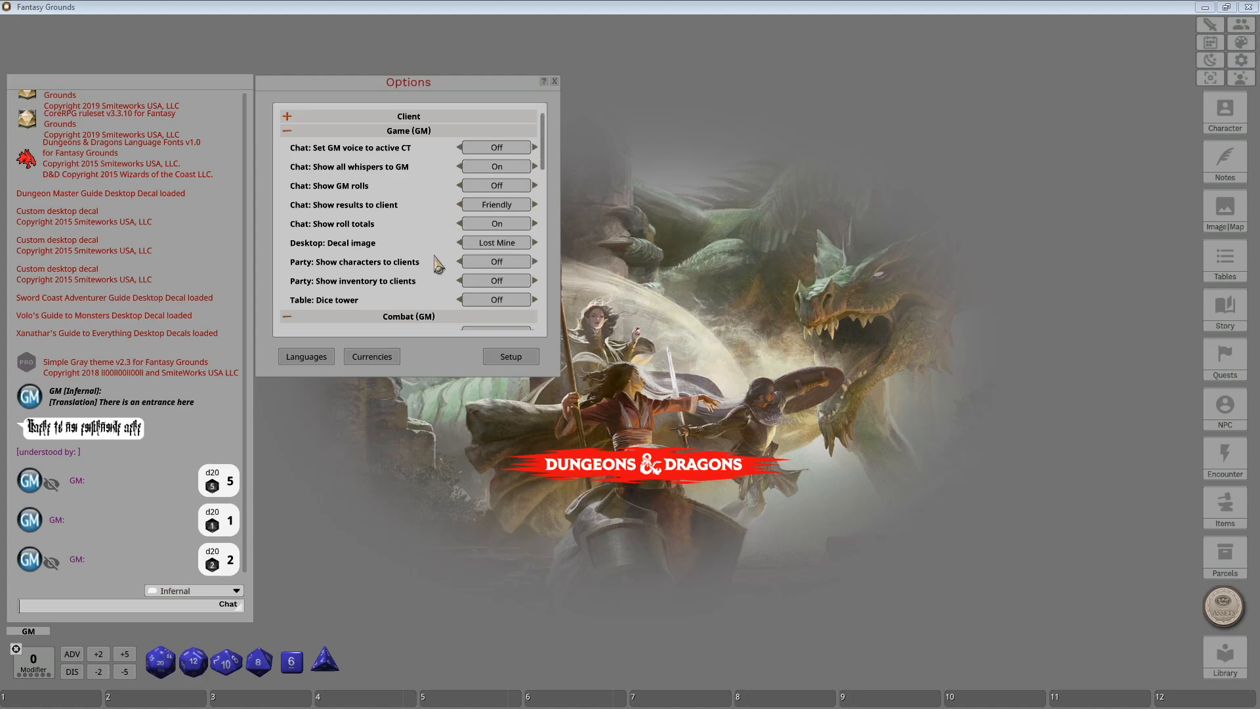
Set Table: Dice tower to On and collapse the Game (GM) options group.
{"action": "left_click", "coordinate": [496, 302]}
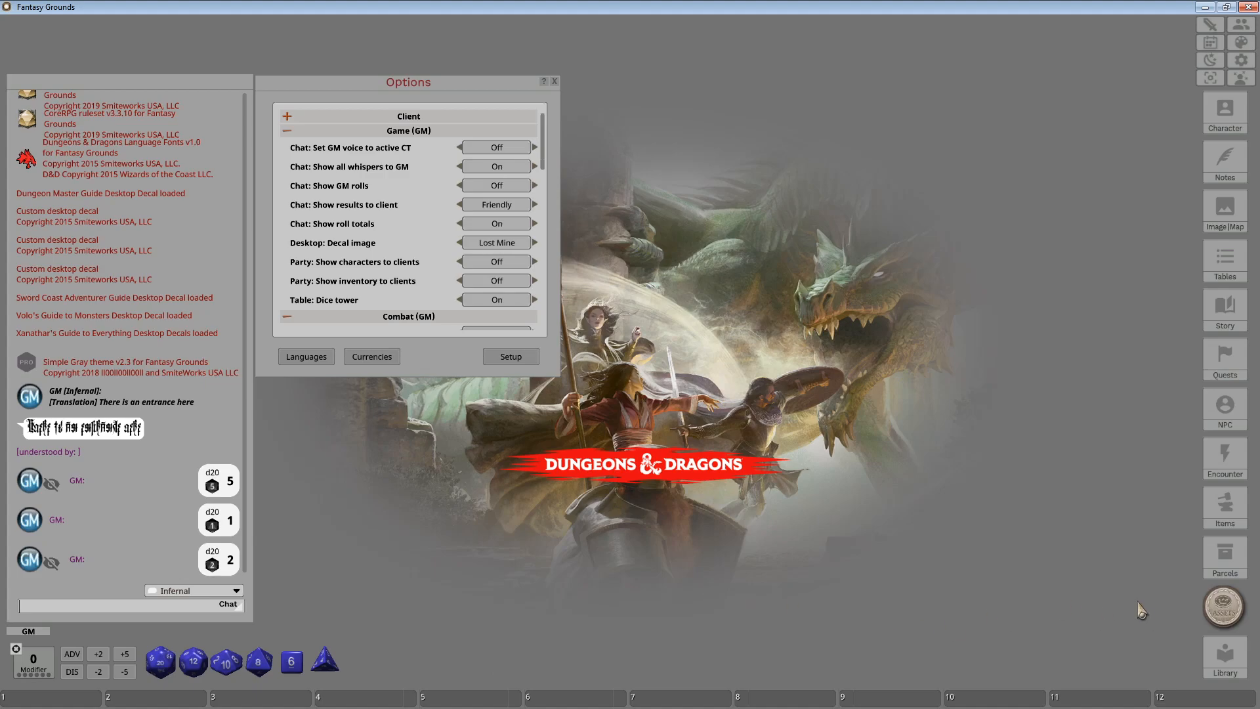
{"action": "mouse_move", "coordinate": [330, 80]}
{"action": "left_mouse_down"}
{"action": "mouse_move", "coordinate": [850, 128]}
{"action": "mouse_move", "coordinate": [330, 86]}
{"action": "left_mouse_up"}
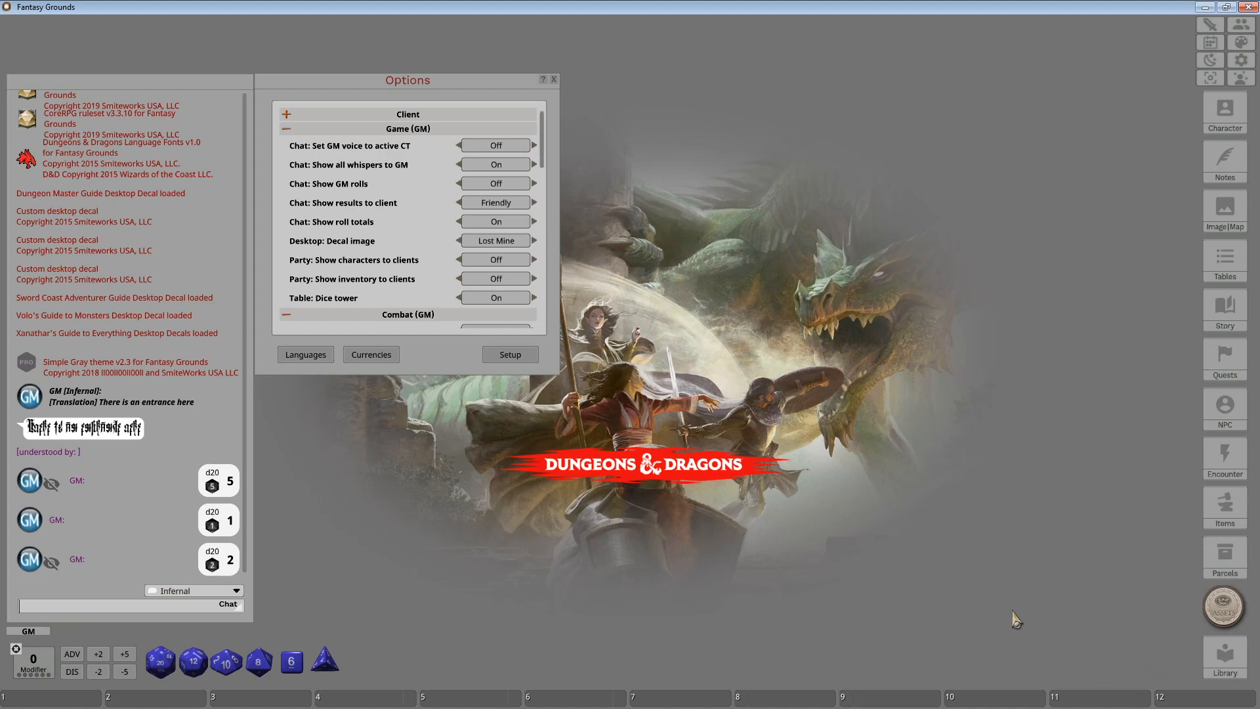
{"action": "left_click_drag", "start_coordinate": [172, 655], "coordinate": [1110, 512]}
{"action": "left_click_drag", "start_coordinate": [539, 125], "coordinate": [542, 151]}
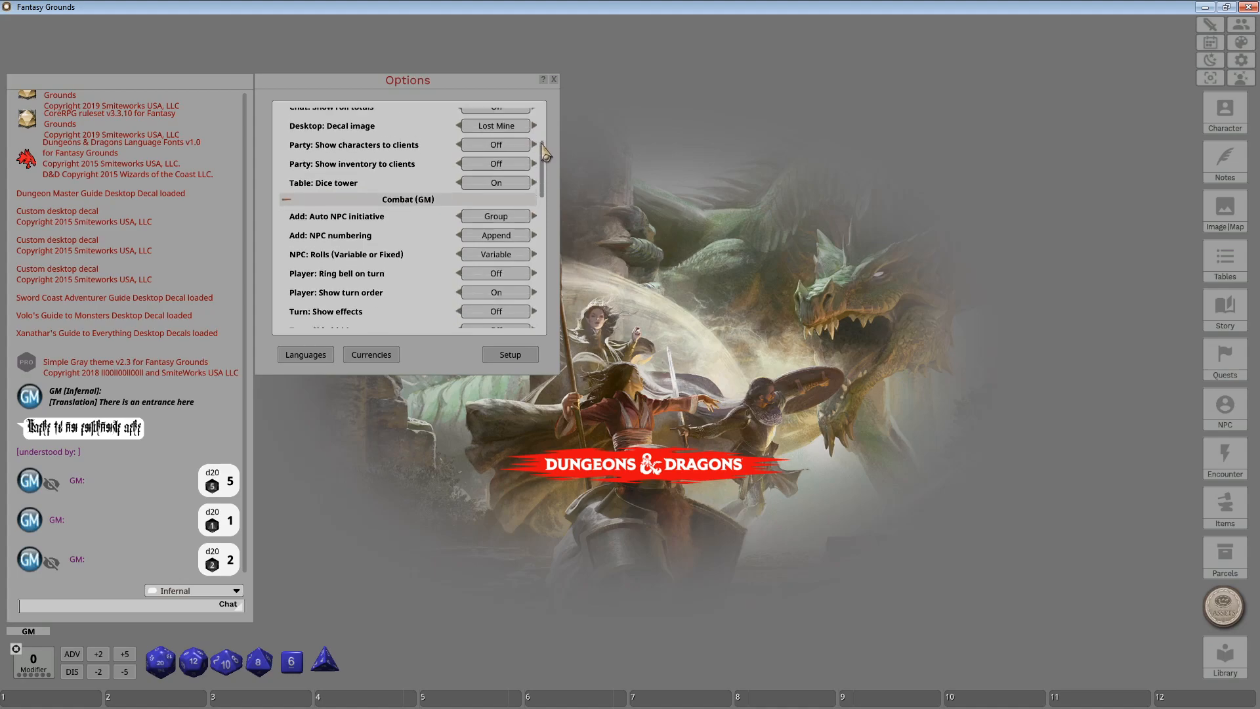
{"action": "scroll", "coordinate": [542, 157], "scroll_direction": "up", "scroll_amount": 5}
{"action": "left_click", "coordinate": [288, 131]}
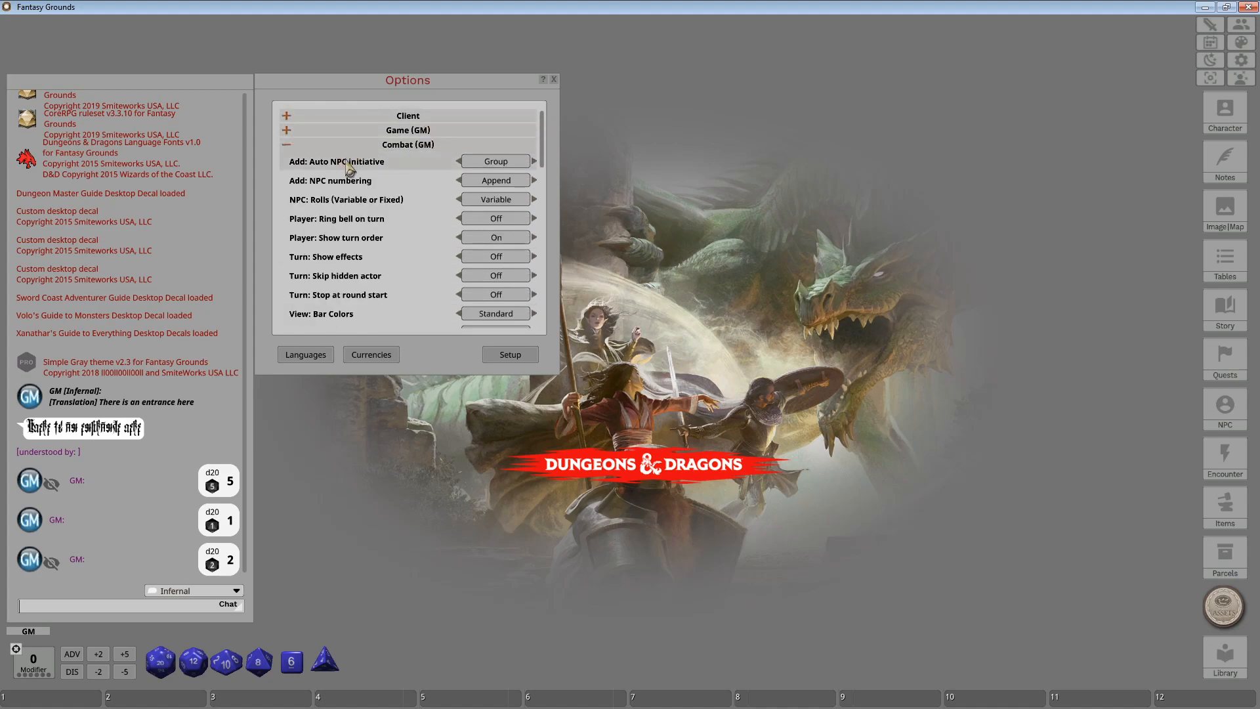
Cycle through the choices for Add: Auto NPC initiative and set it to On.
{"action": "scroll", "coordinate": [358, 170], "scroll_direction": "down", "scroll_amount": 3}
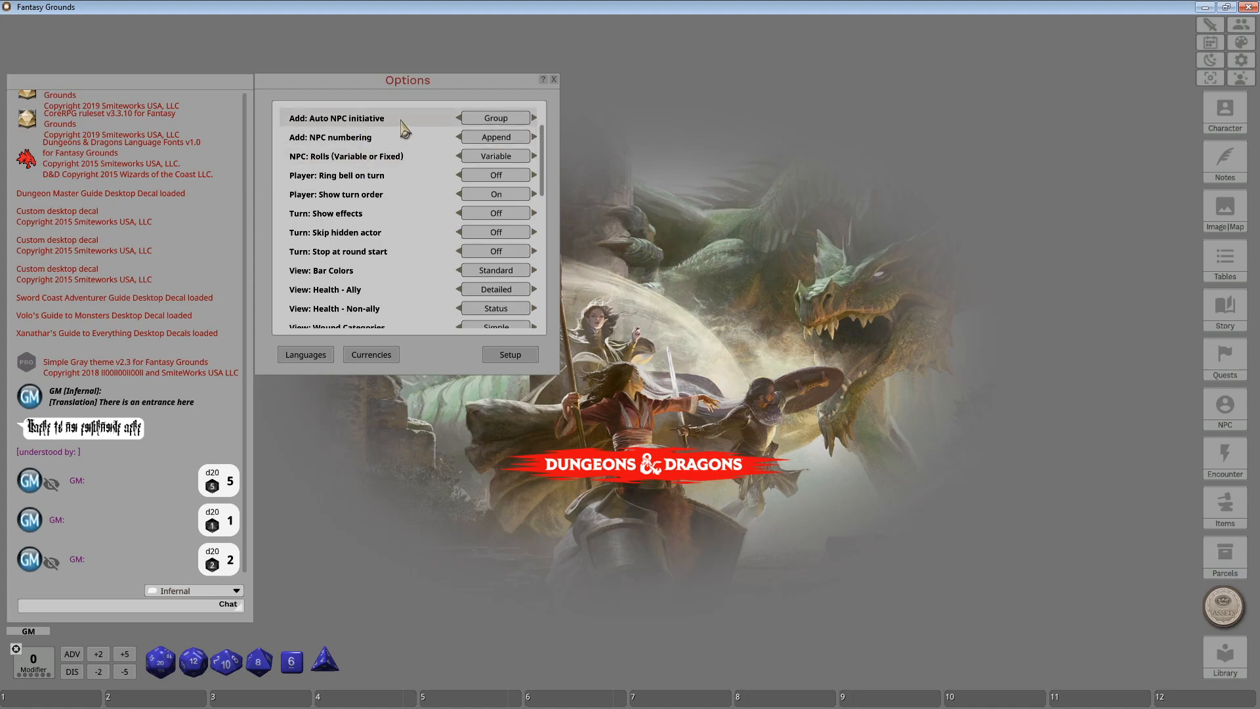
{"action": "scroll", "coordinate": [406, 240], "scroll_direction": "up", "scroll_amount": 3}
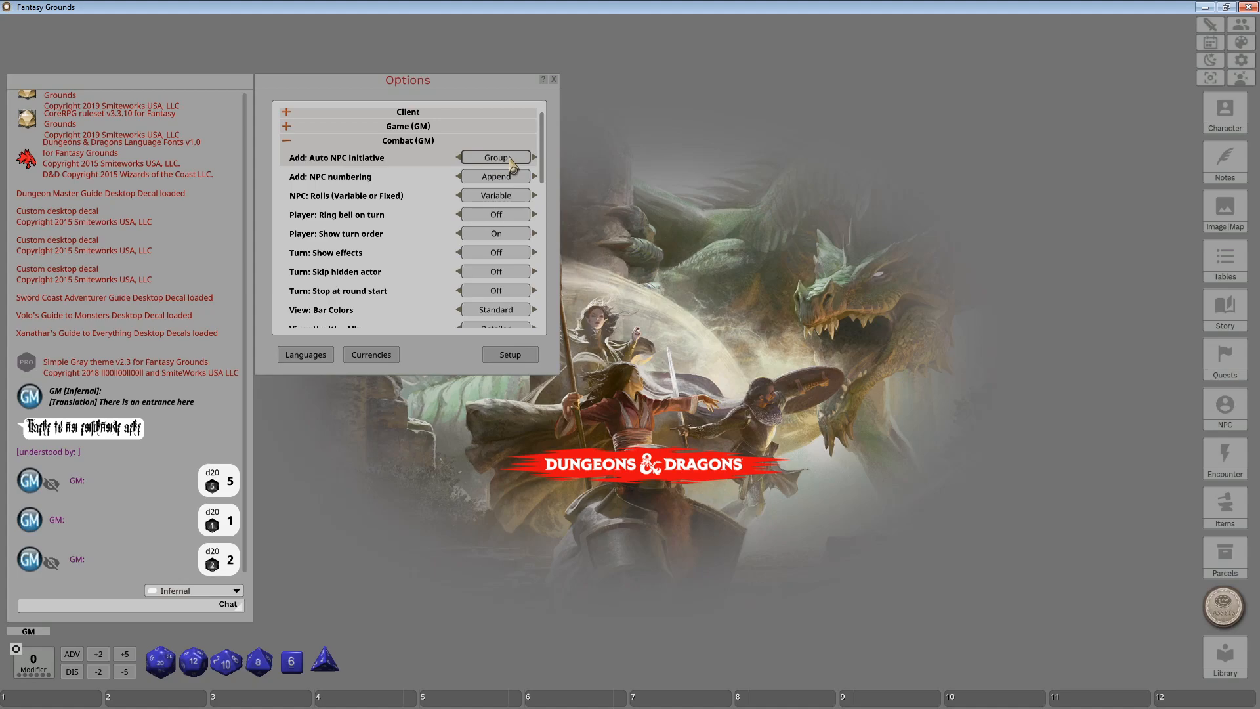
{"action": "left_click", "coordinate": [511, 162]}
{"action": "left_click", "coordinate": [511, 162]}
{"action": "left_click", "coordinate": [496, 161]}
{"action": "left_click", "coordinate": [495, 161]}
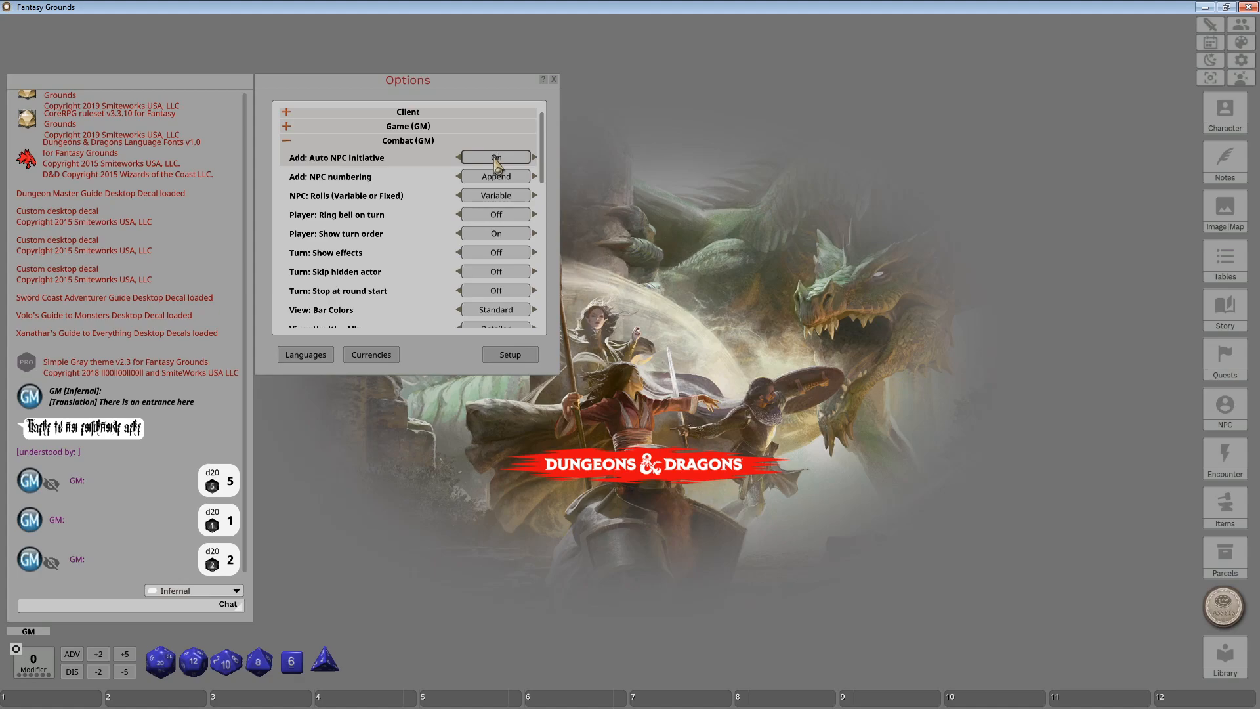
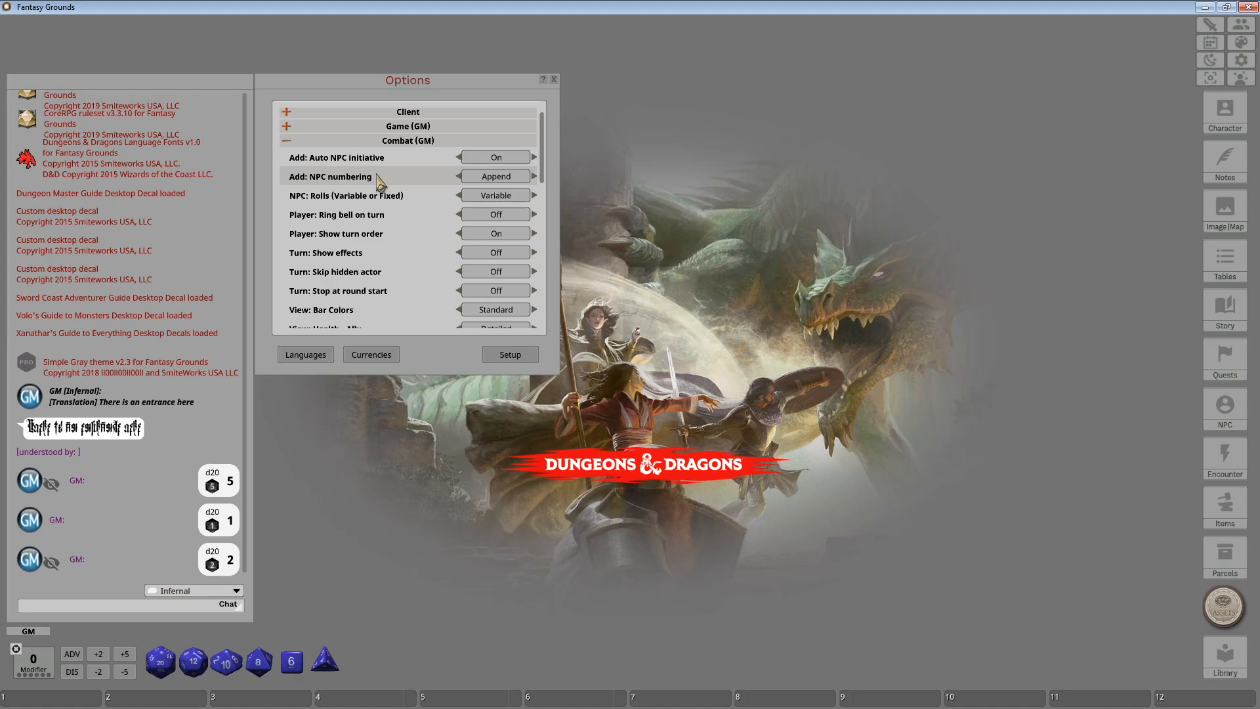
Cycle through the choices for Add: NPC numbering and set it to Random.
{"action": "left_click", "coordinate": [518, 177]}
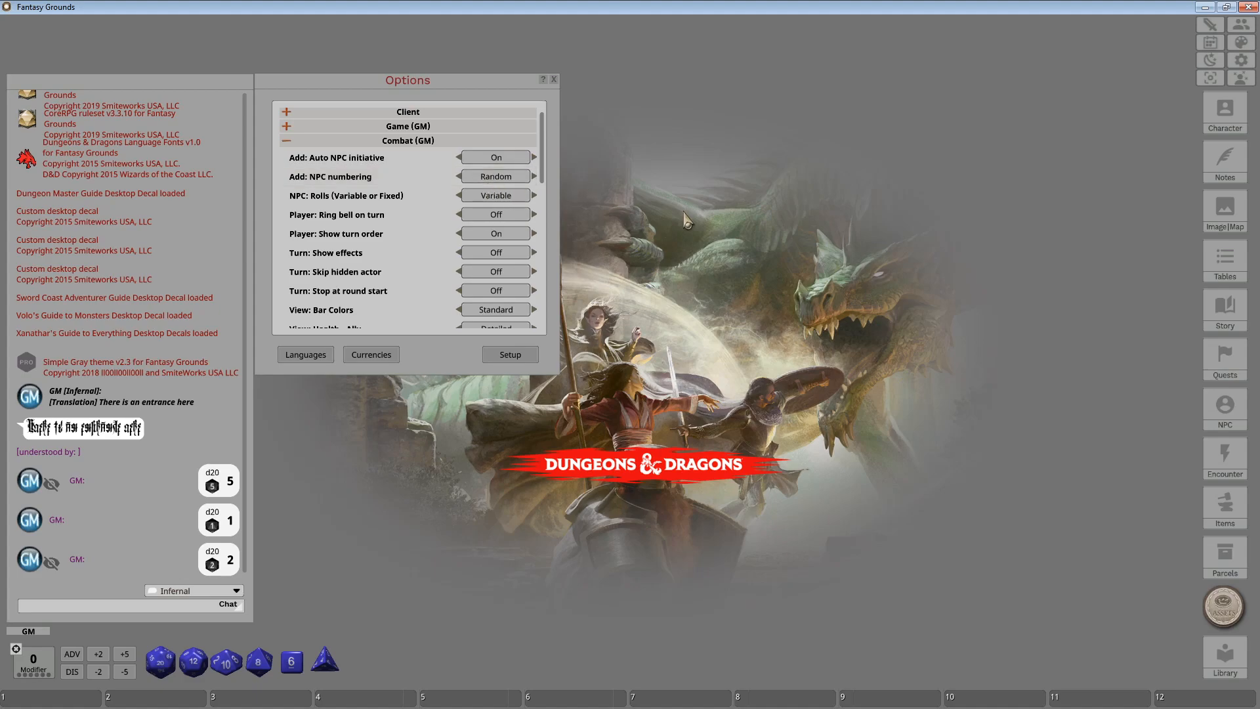
{"action": "left_click", "coordinate": [525, 181]}
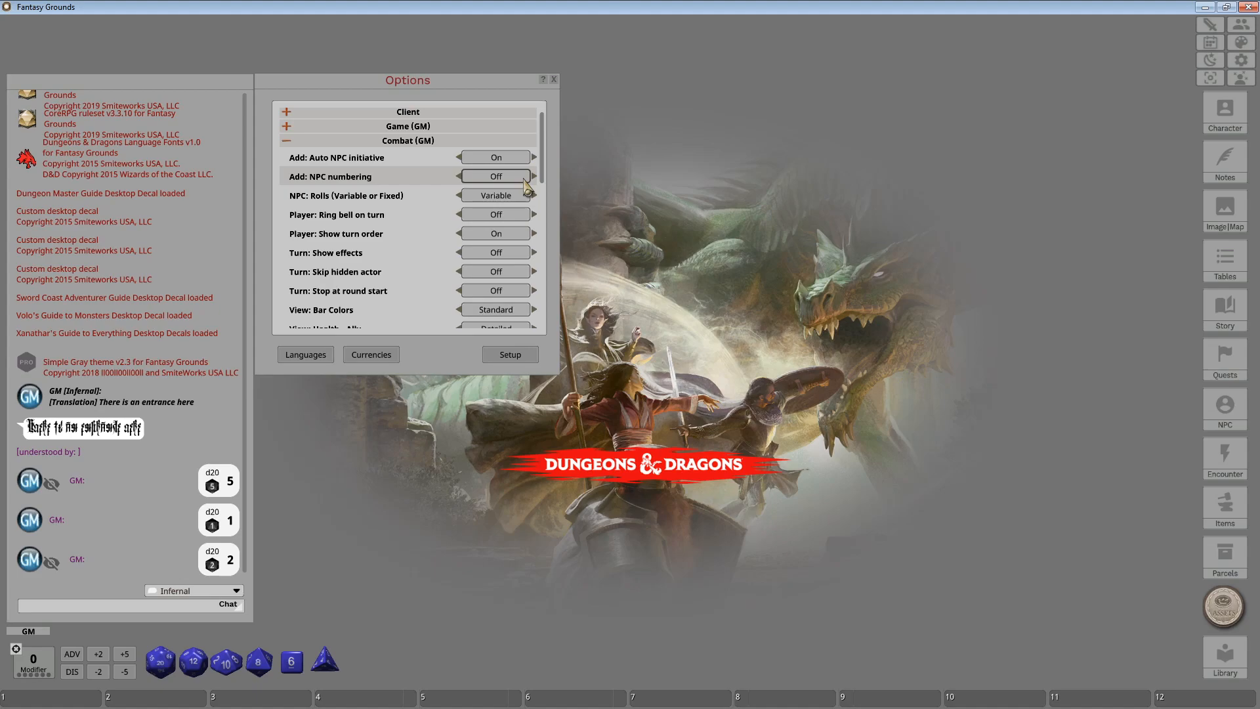
{"action": "left_click", "coordinate": [524, 179]}
{"action": "left_click", "coordinate": [524, 178]}
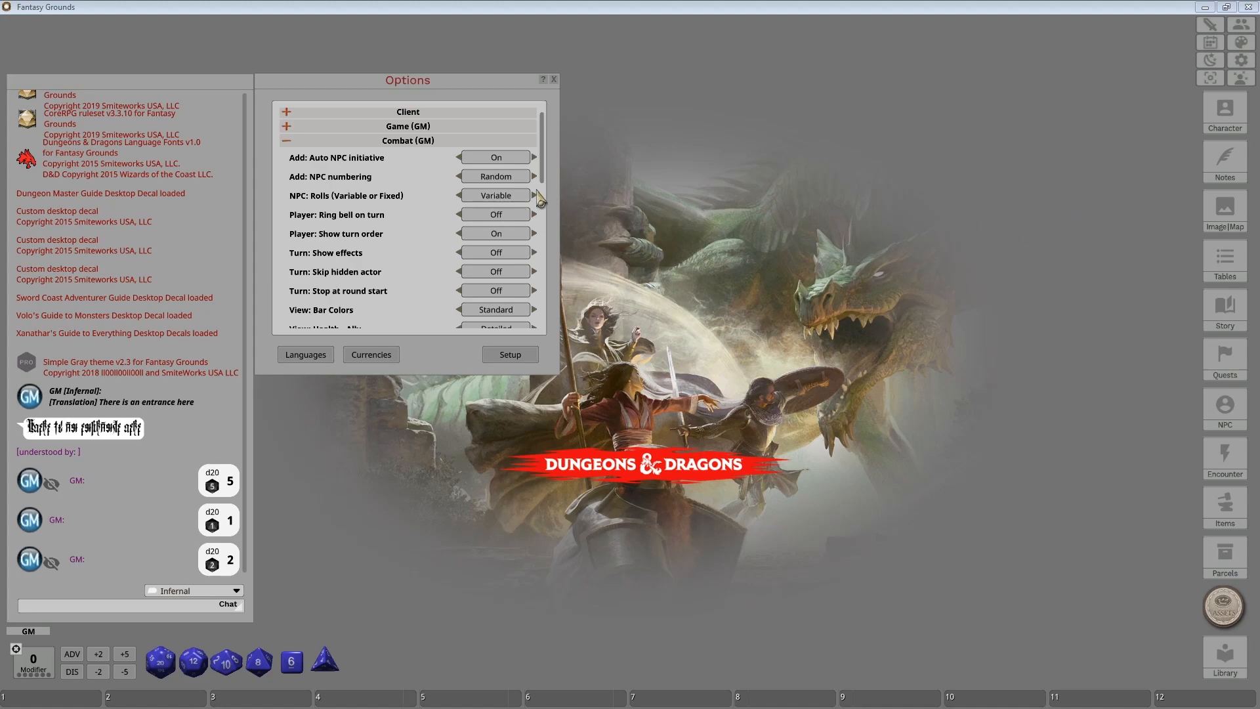
Set Player: Ring bell on turn to On and Player: Show turn order to Friendly.
{"action": "left_click", "coordinate": [497, 215]}
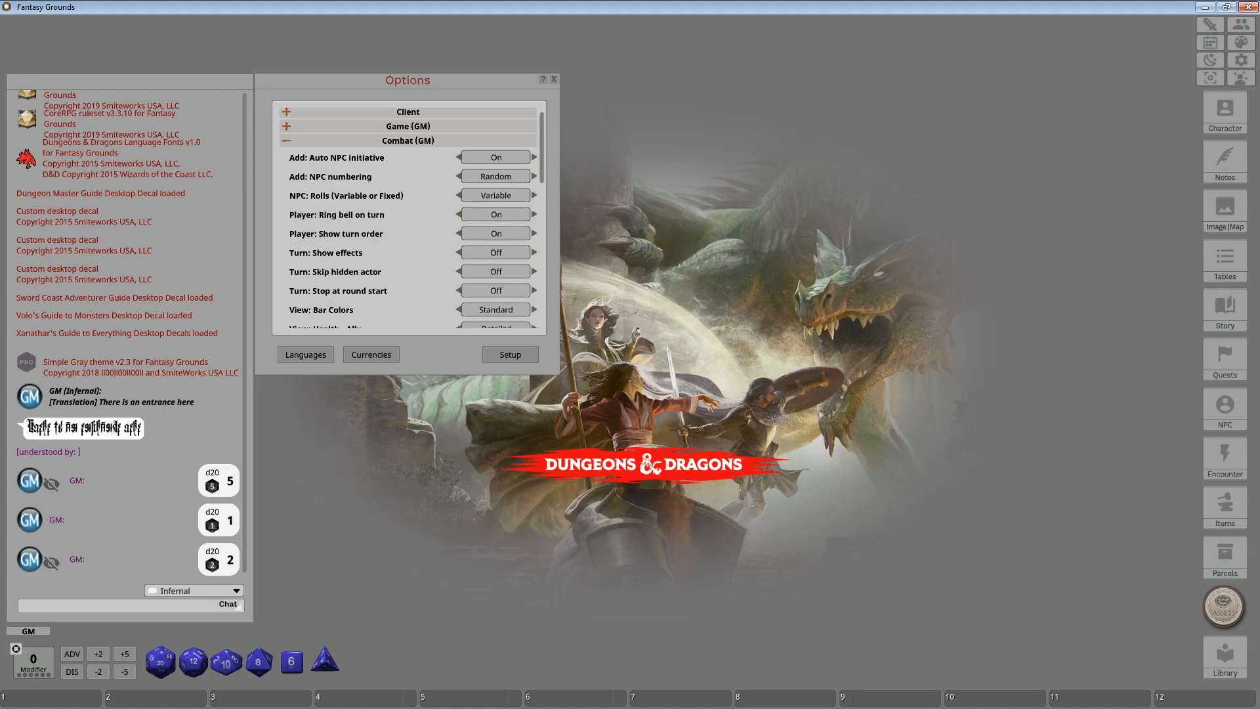
{"action": "left_click", "coordinate": [496, 233]}
{"action": "left_click", "coordinate": [496, 237]}
{"action": "left_click", "coordinate": [513, 246]}
{"action": "left_click", "coordinate": [512, 245]}
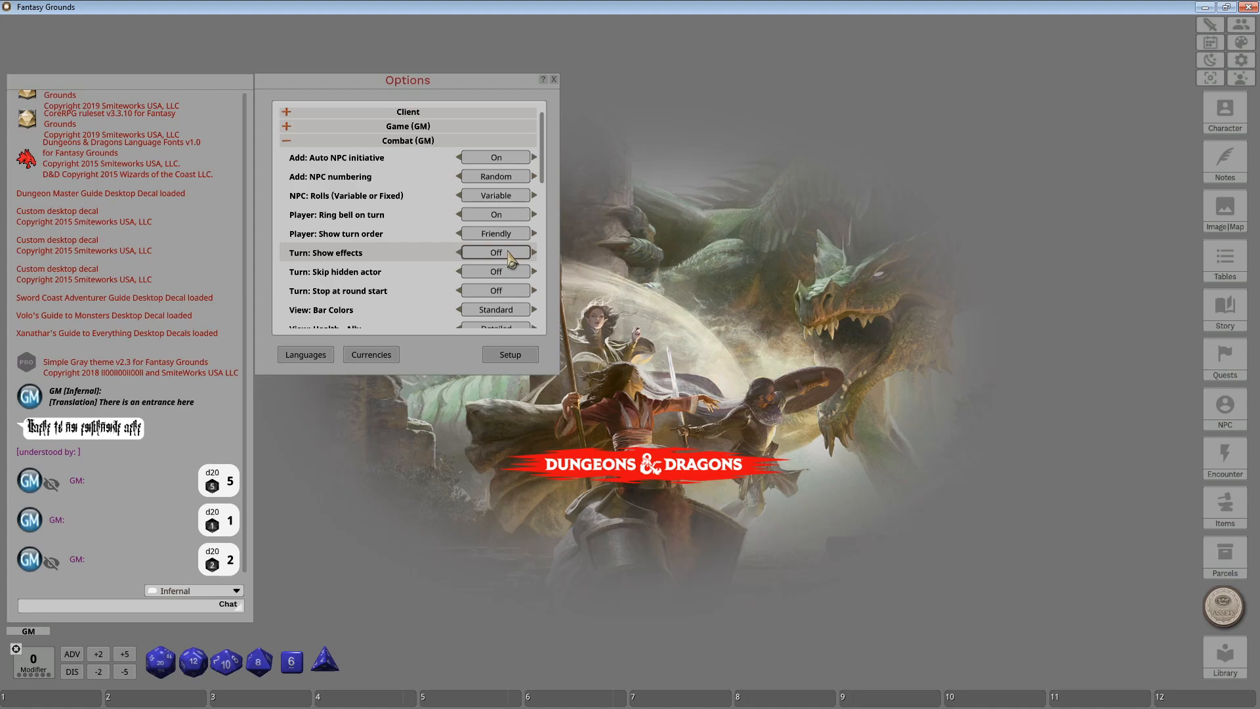
Open the Effects window, place it clear of the Options window, and set Turn: Show effects to On.
{"action": "left_click", "coordinate": [1240, 78]}
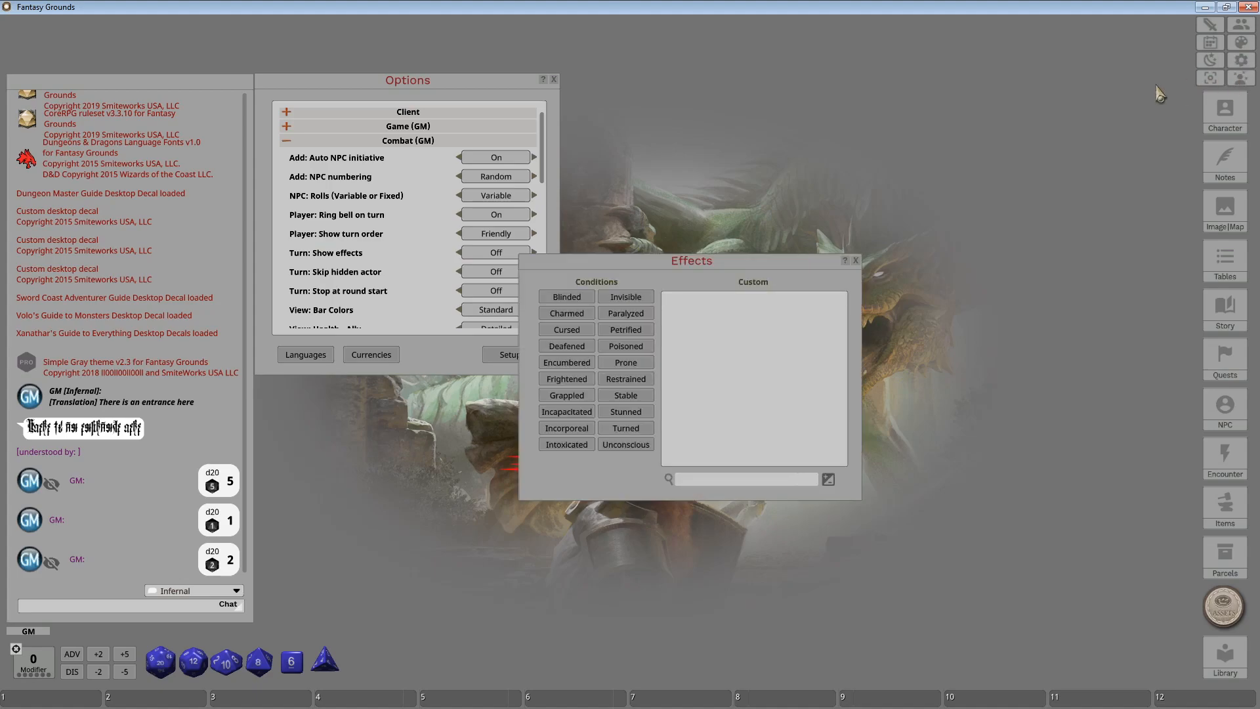
{"action": "left_click_drag", "start_coordinate": [706, 256], "coordinate": [825, 117]}
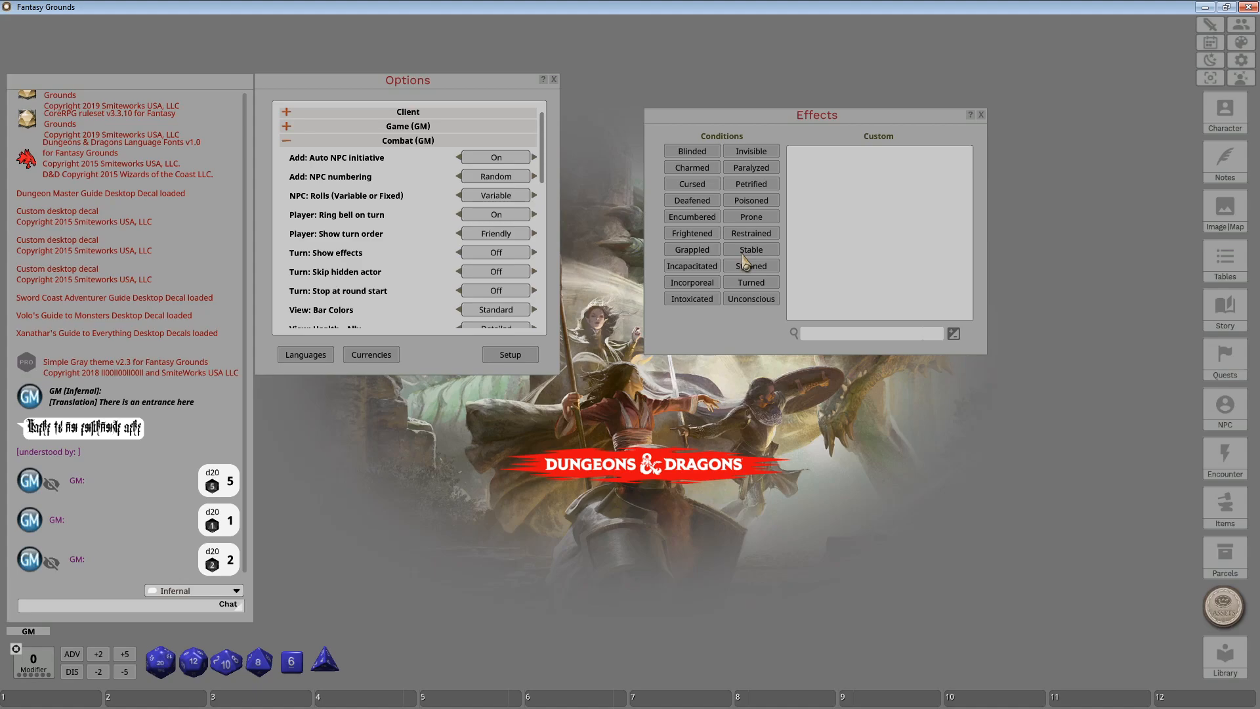
{"action": "left_click", "coordinate": [513, 258]}
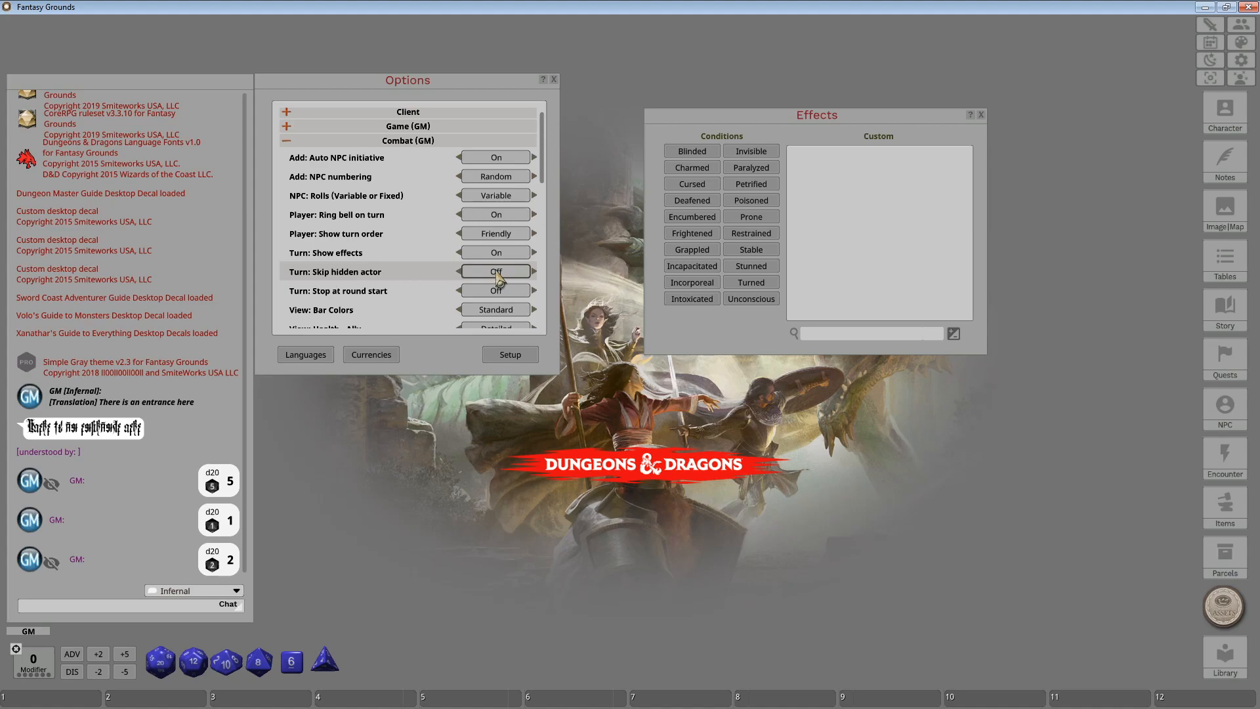
Set Turn: Stop at round start to On and View: Bar Colors to Tiered.
{"action": "left_click", "coordinate": [499, 276]}
{"action": "left_click", "coordinate": [498, 277]}
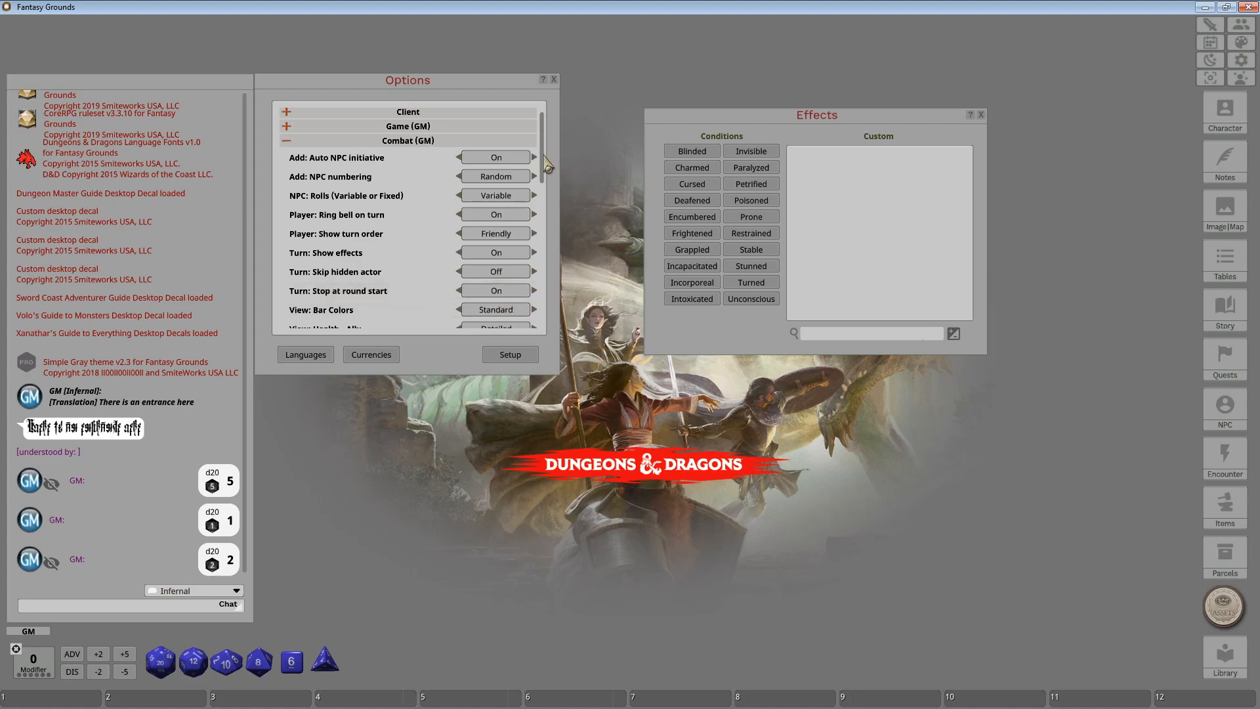
{"action": "scroll", "coordinate": [545, 173], "scroll_direction": "down", "scroll_amount": 3}
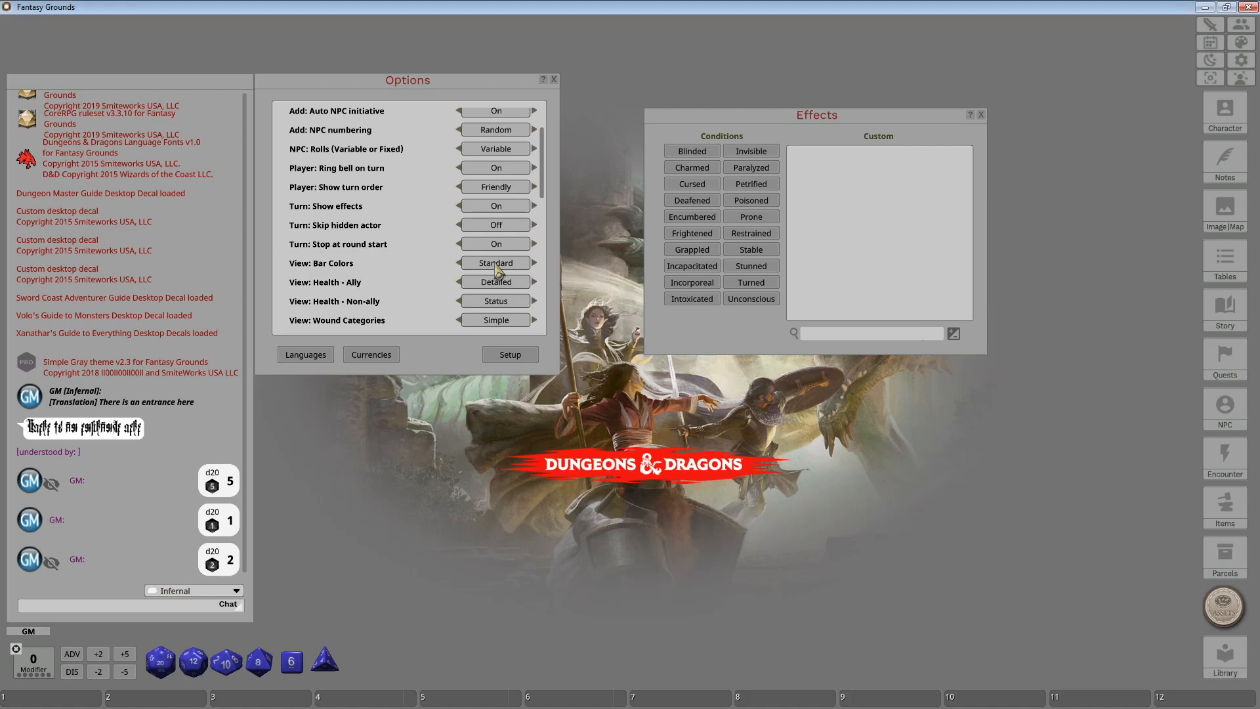
{"action": "left_click", "coordinate": [496, 265]}
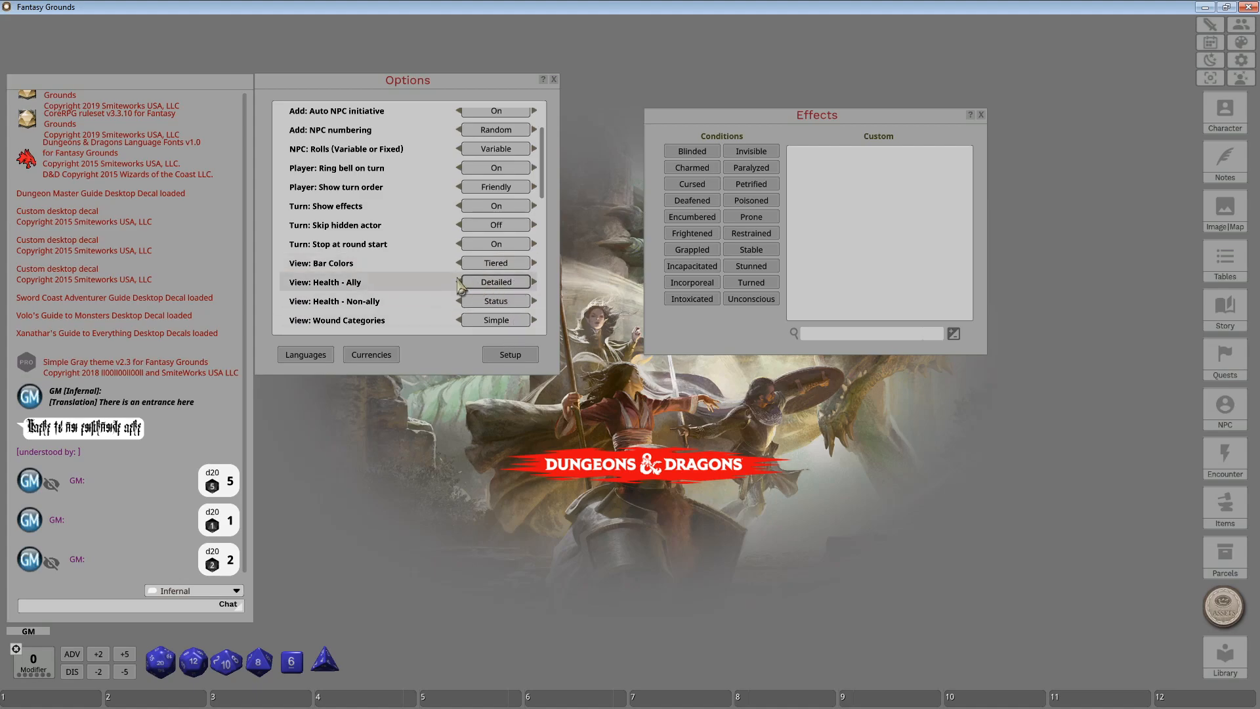
Set View: Health - Ally and View: Health - Non-ally to Status, and View: Wound Categories to Detailed.
{"action": "left_click", "coordinate": [527, 303]}
{"action": "left_click", "coordinate": [528, 303]}
{"action": "left_click", "coordinate": [527, 304]}
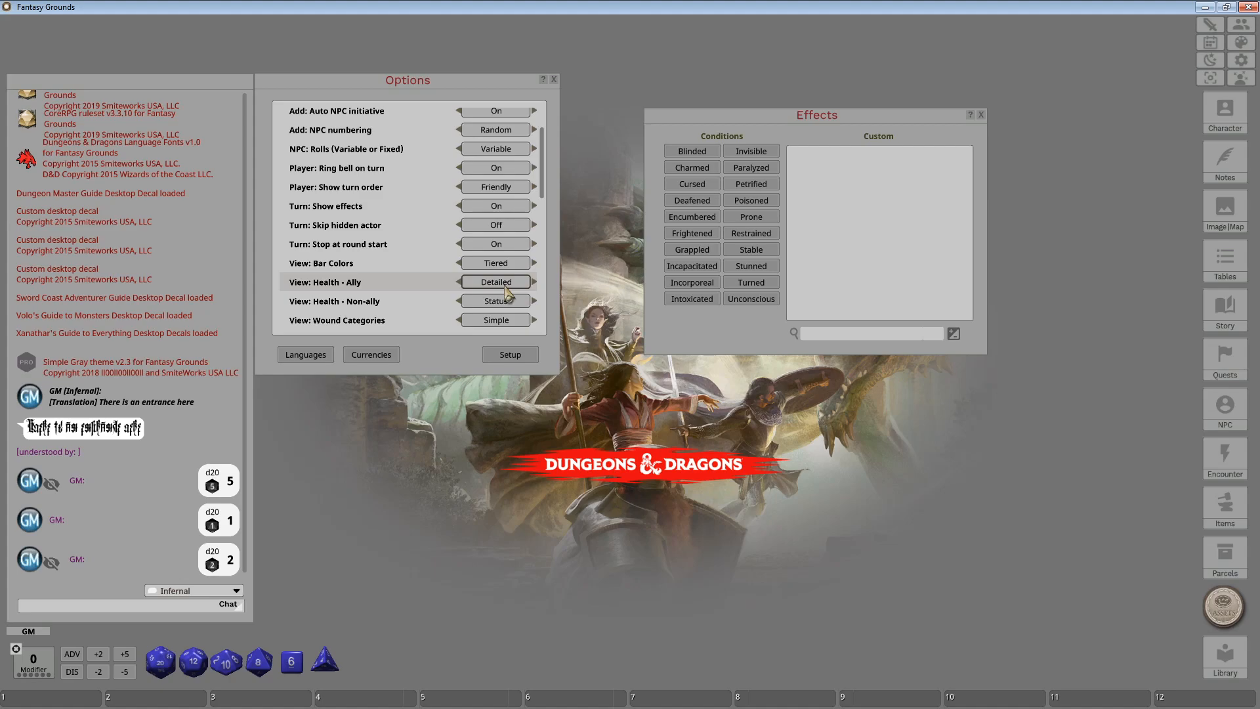
{"action": "left_click", "coordinate": [506, 287]}
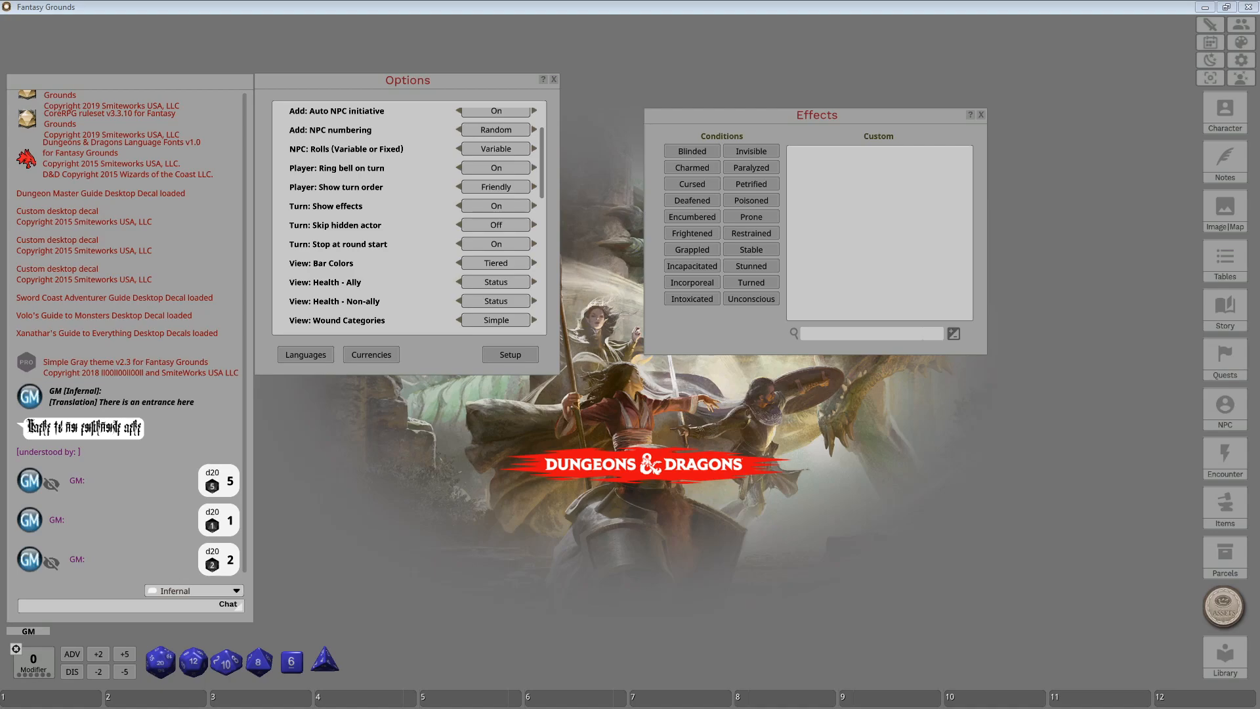
{"action": "left_click", "coordinate": [503, 324]}
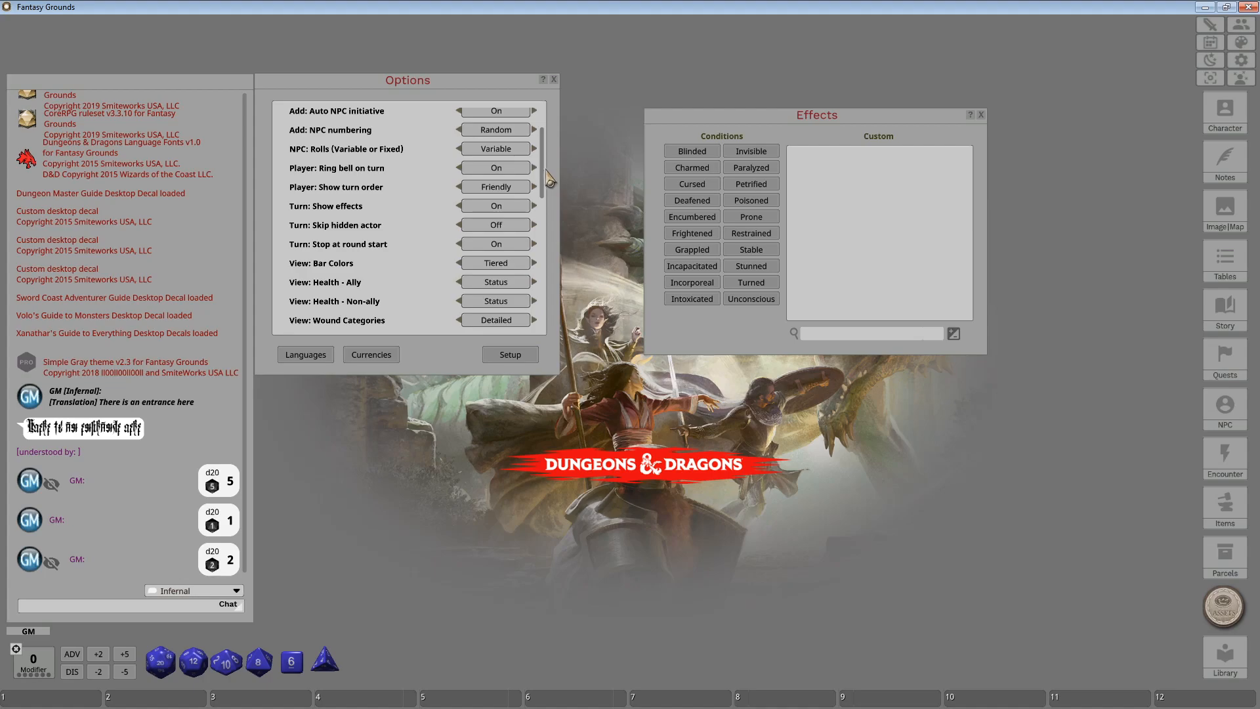
Collapse the Combat (GM) options group and look through the Token (GM) and House Rules (GM) options.
{"action": "scroll", "coordinate": [546, 177], "scroll_direction": "down", "scroll_amount": 3}
{"action": "scroll", "coordinate": [546, 177], "scroll_direction": "up", "scroll_amount": 3}
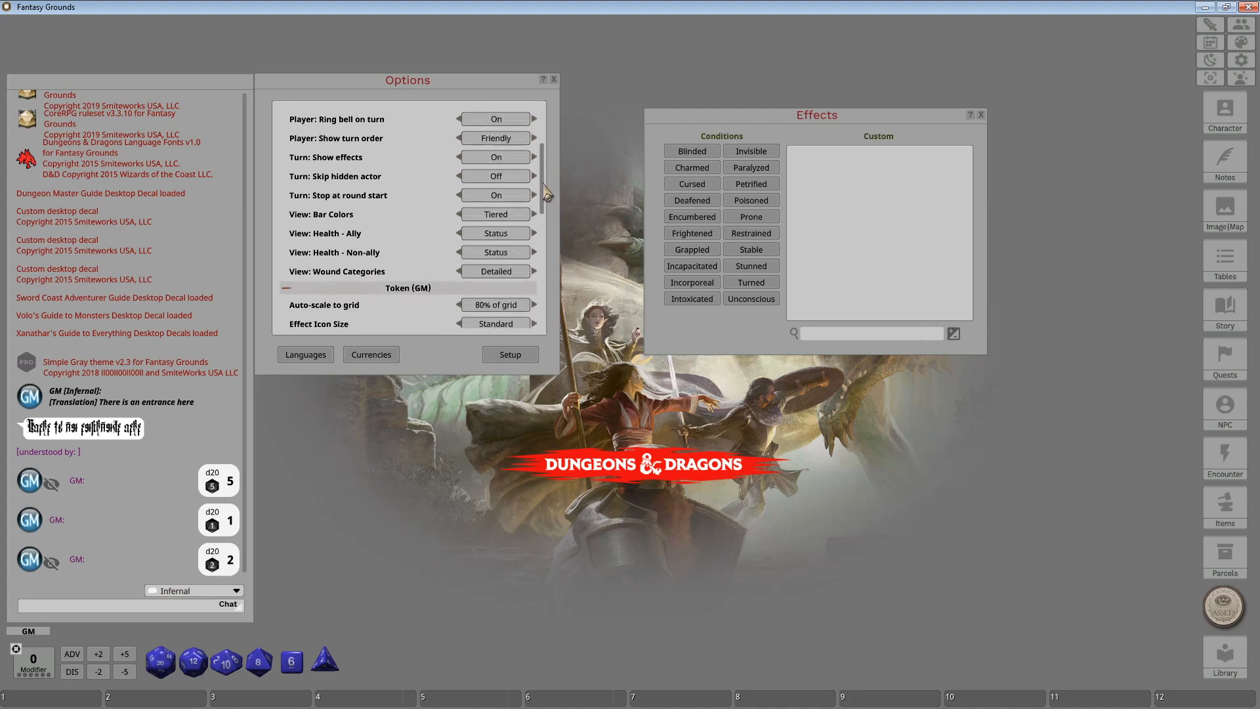
{"action": "scroll", "coordinate": [546, 178], "scroll_direction": "up", "scroll_amount": 3}
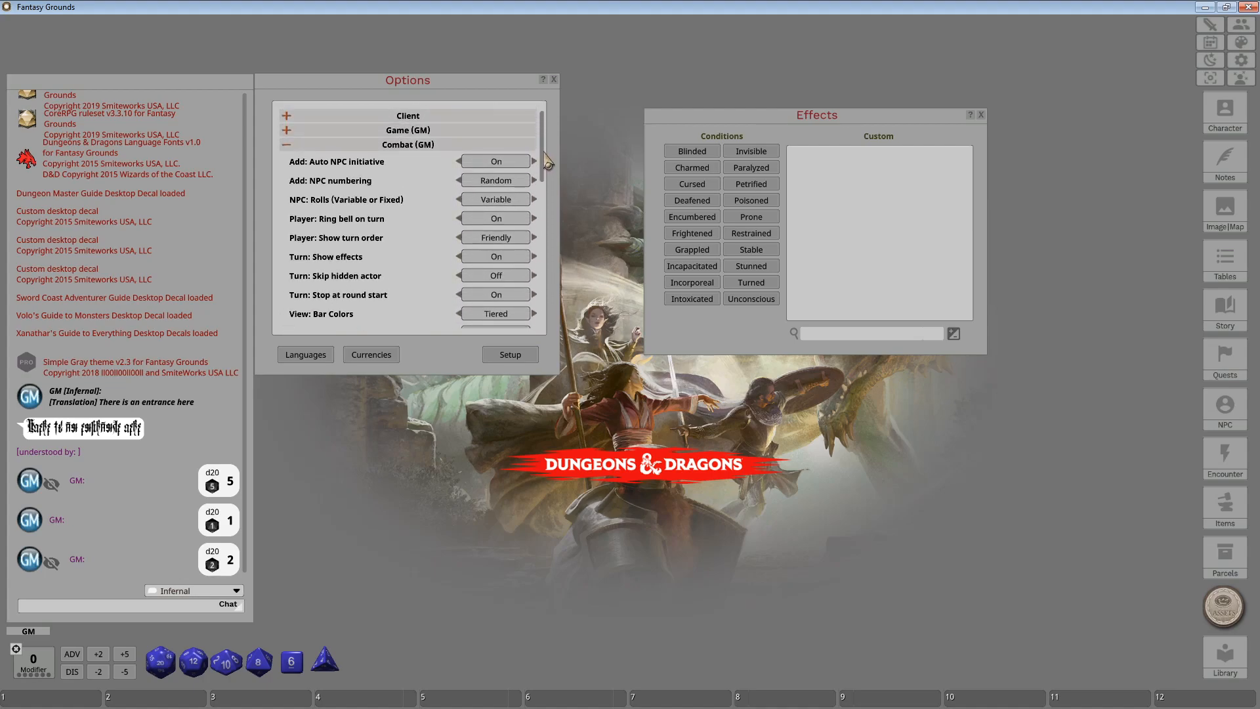
{"action": "left_click", "coordinate": [287, 145]}
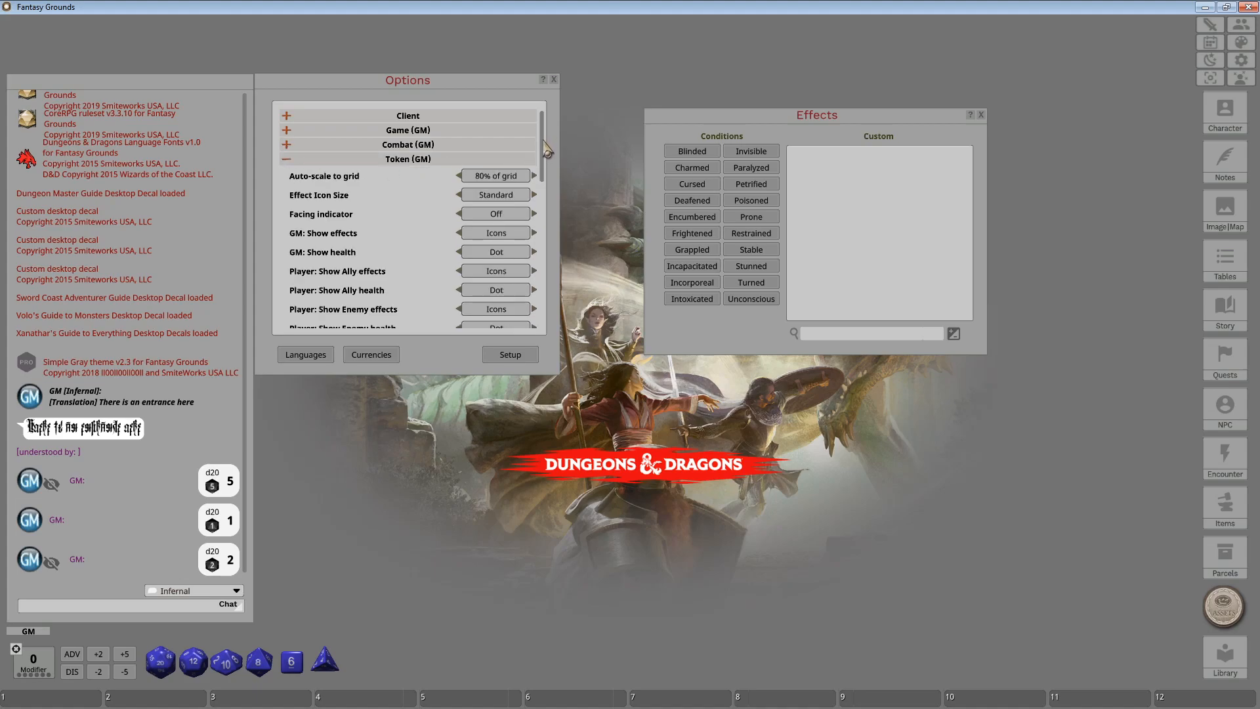
{"action": "scroll", "coordinate": [545, 145], "scroll_direction": "down", "scroll_amount": 3}
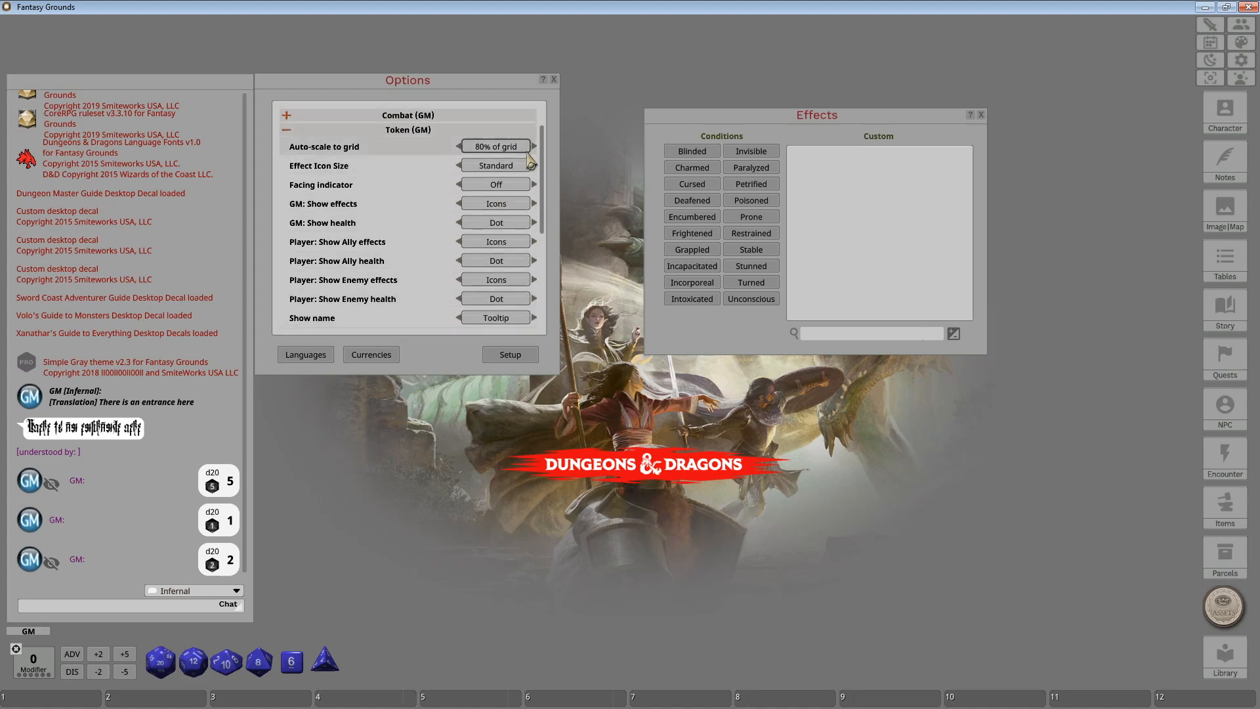
{"action": "left_click_drag", "start_coordinate": [548, 150], "coordinate": [547, 235]}
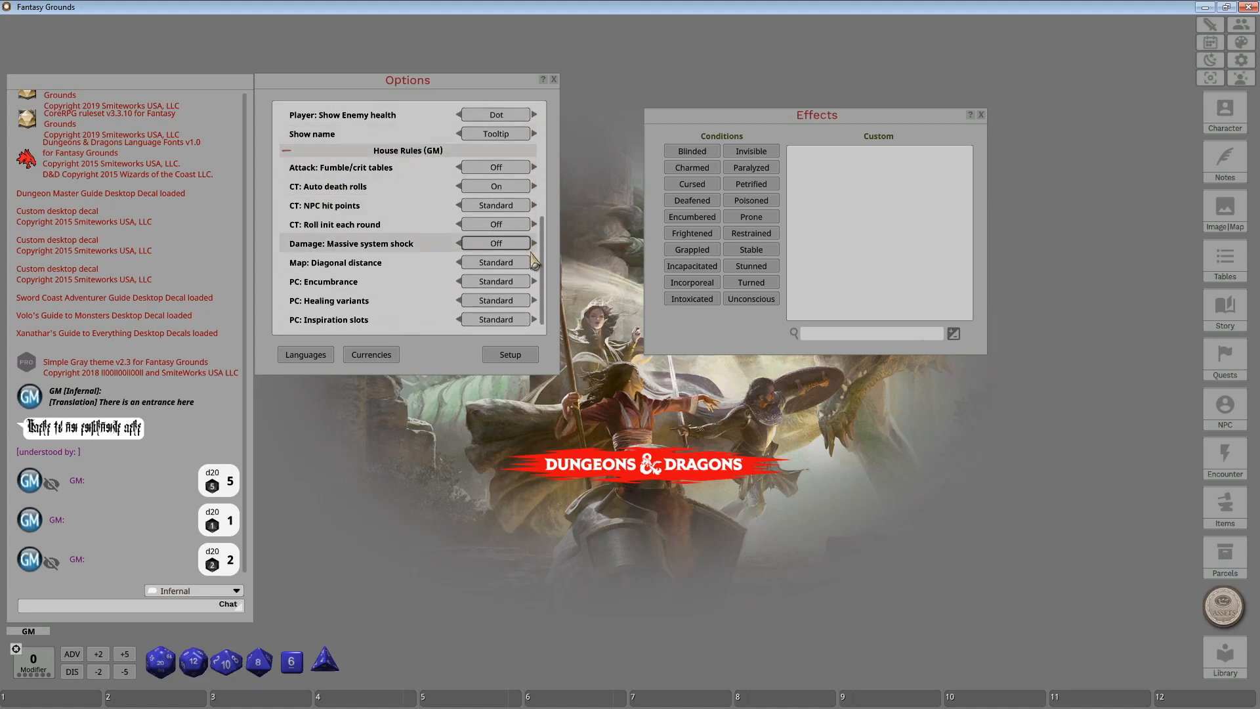
{"action": "scroll", "coordinate": [338, 178], "scroll_direction": "up", "scroll_amount": 10}
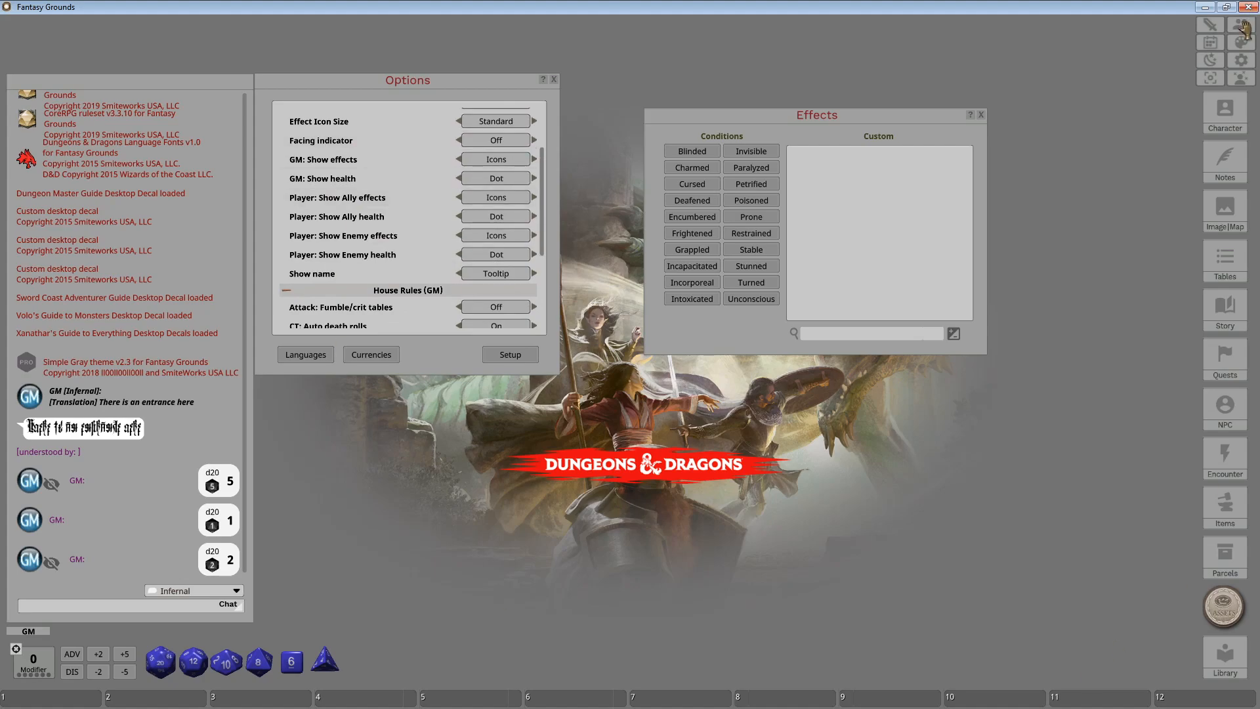